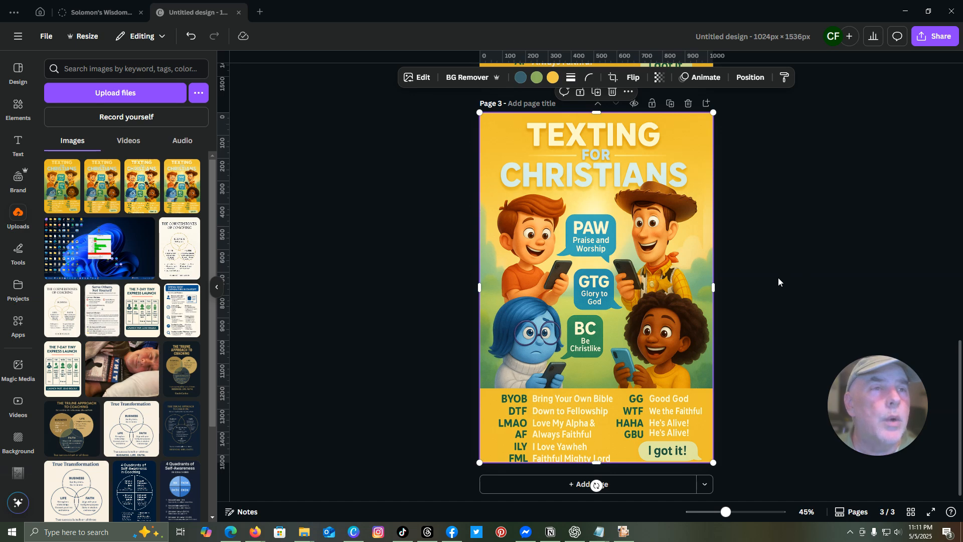
Compare the artwork and the abbreviation lists of the three "Texting for Christians" poster pages
scroll(777, 277, up, 8)
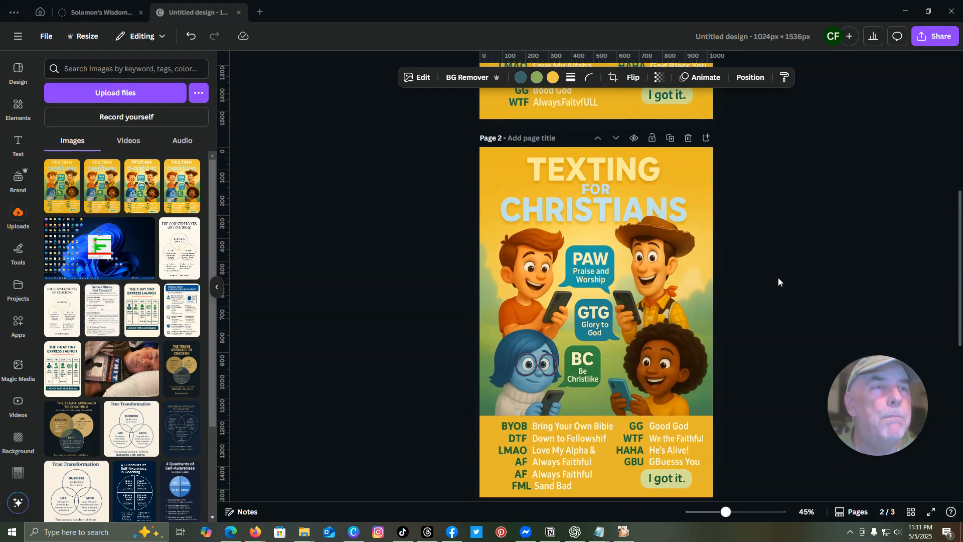
scroll(778, 278, up, 7)
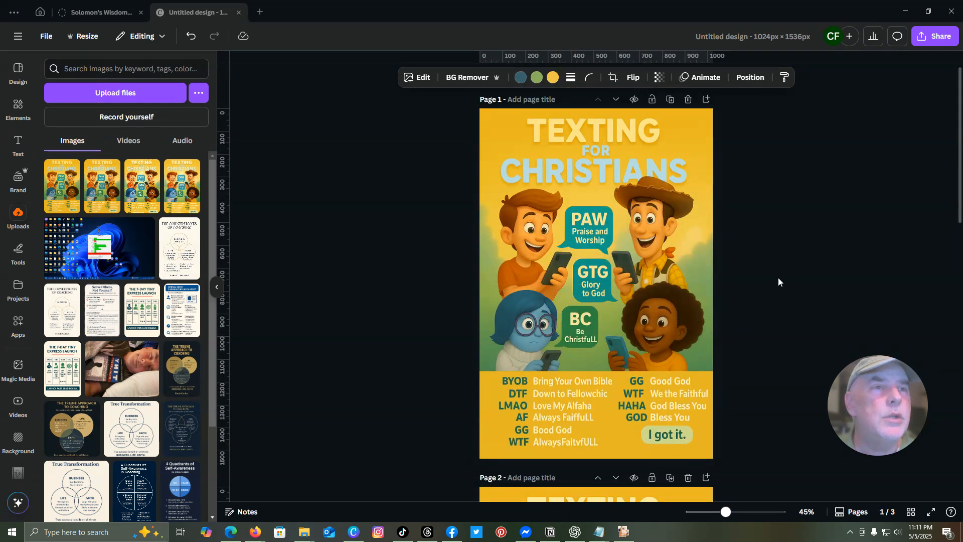
scroll(777, 278, down, 10)
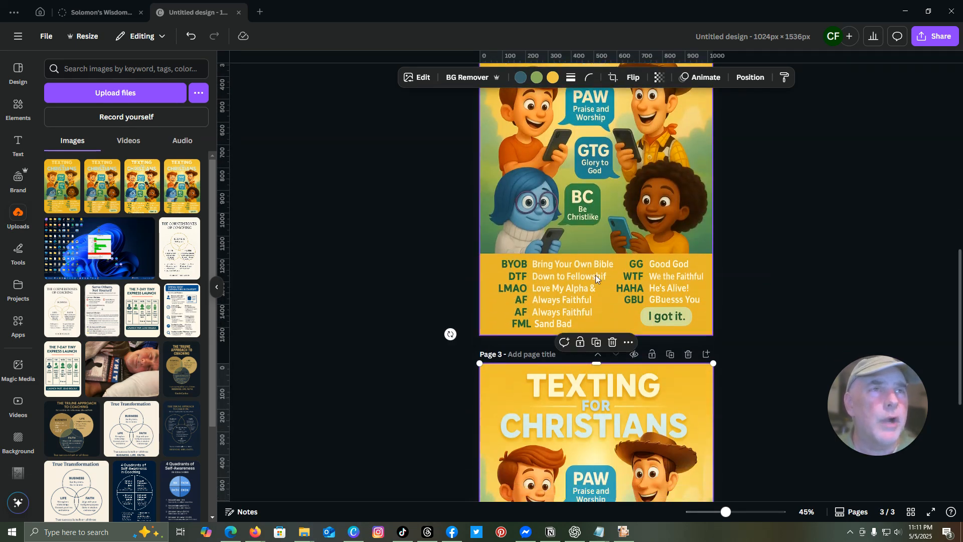
scroll(769, 299, down, 5)
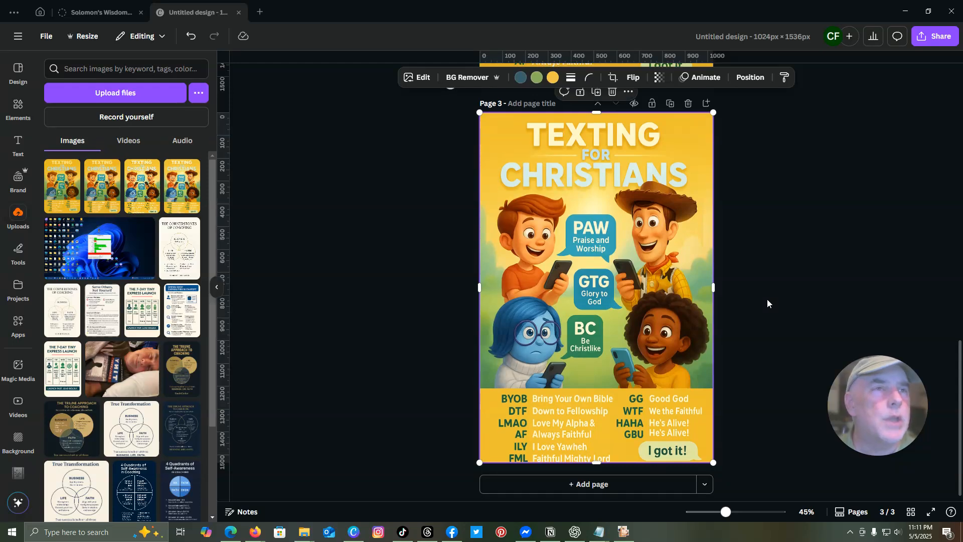
scroll(770, 290, up, 10)
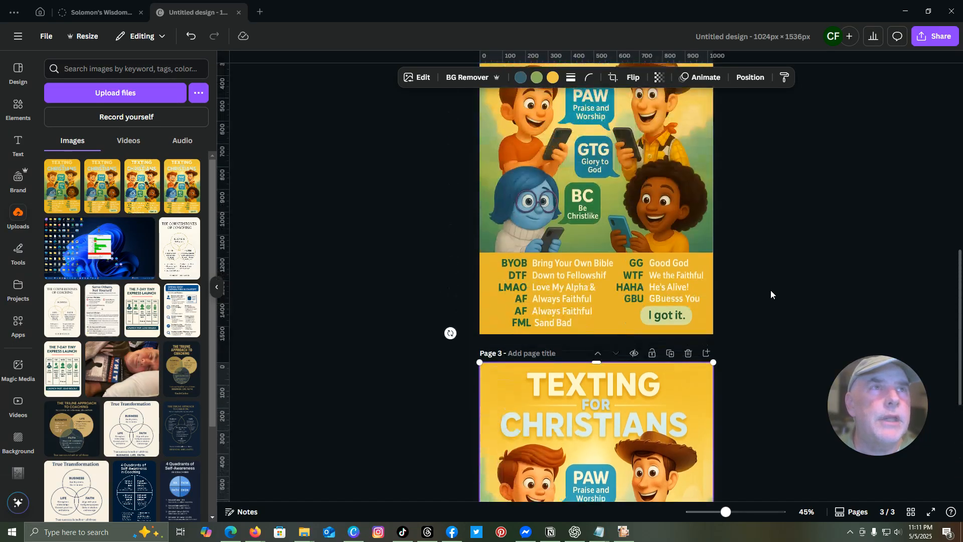
scroll(770, 290, up, 10)
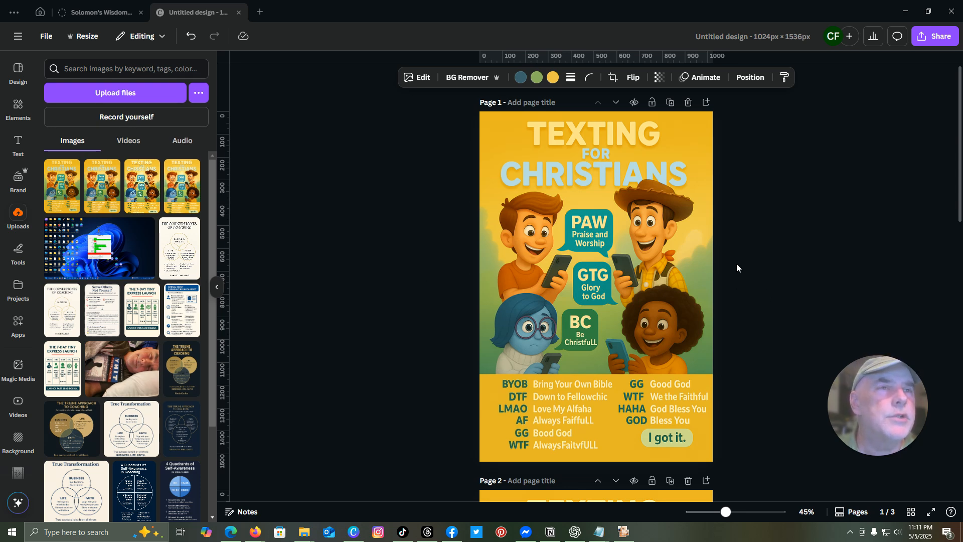
scroll(736, 264, down, 1)
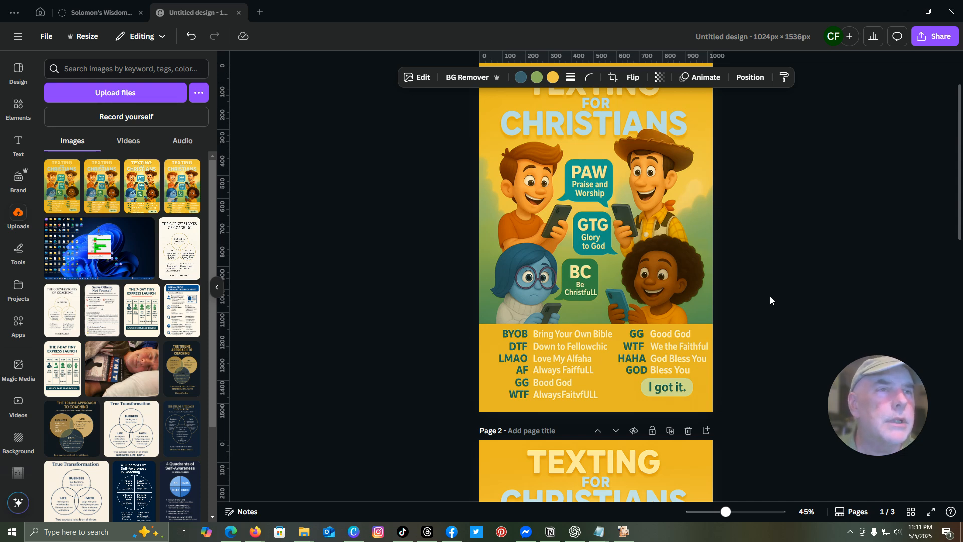
scroll(769, 299, down, 1)
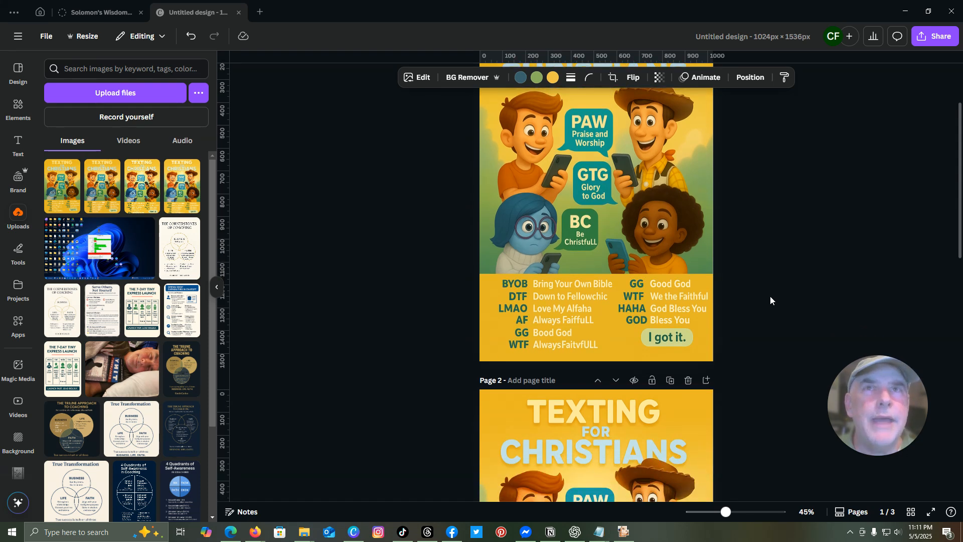
scroll(769, 300, up, 1)
scroll(756, 262, up, 1)
scroll(756, 261, down, 8)
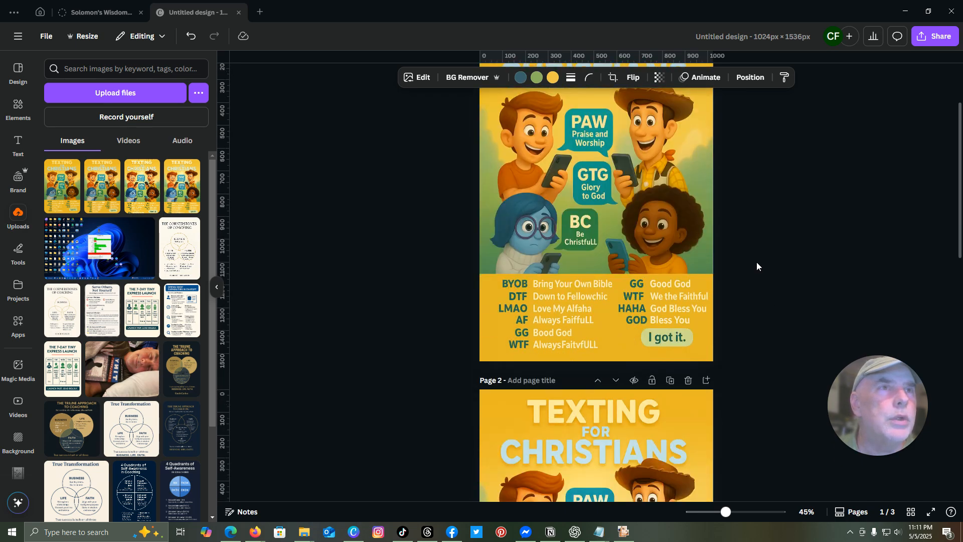
scroll(755, 262, down, 7)
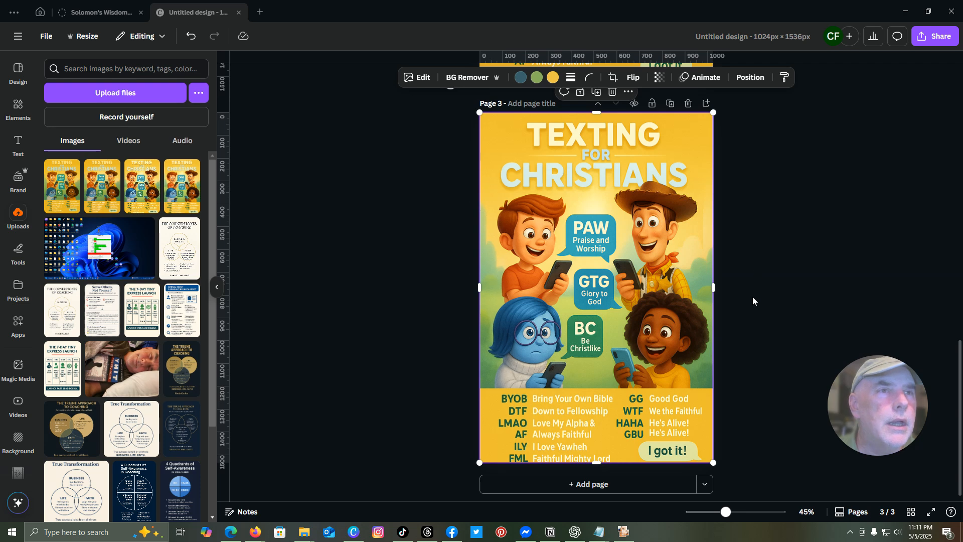
Delete page 2, the poster version whose abbreviation list ends with "FML Sand Bad"
scroll(752, 295, up, 7)
scroll(753, 293, up, 1)
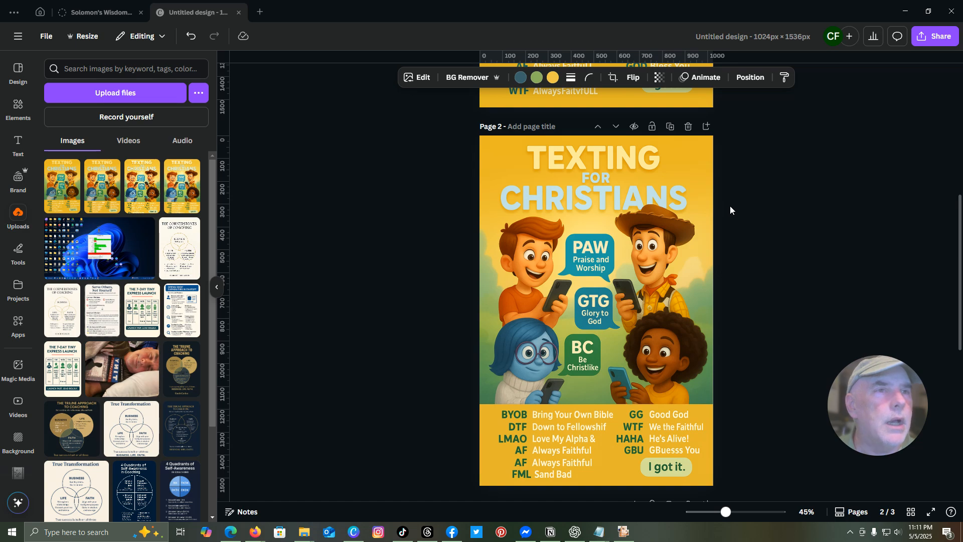
click(687, 126)
Extract the two abbreviation lists at the bottom of the page 1 poster as editable text with Grab Text
scroll(757, 216, up, 7)
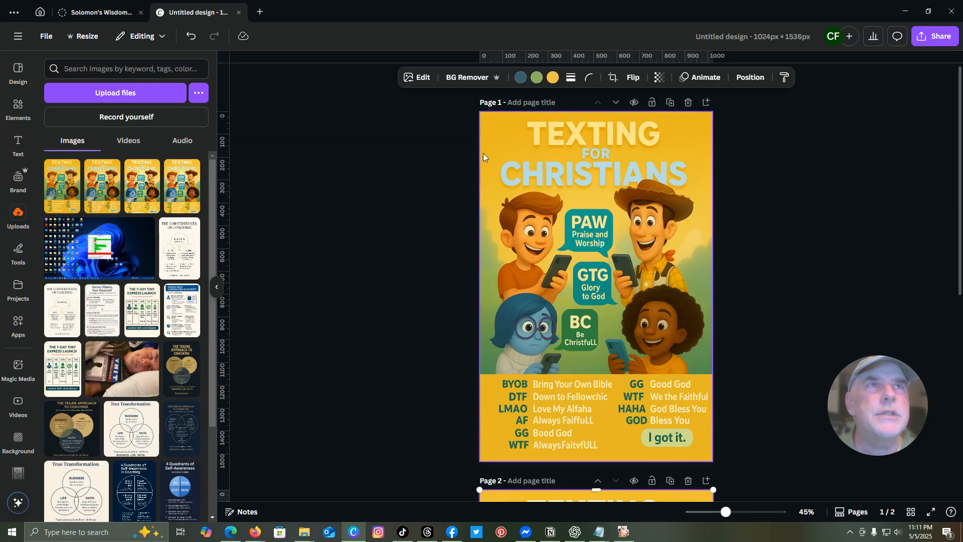
click(501, 151)
click(419, 81)
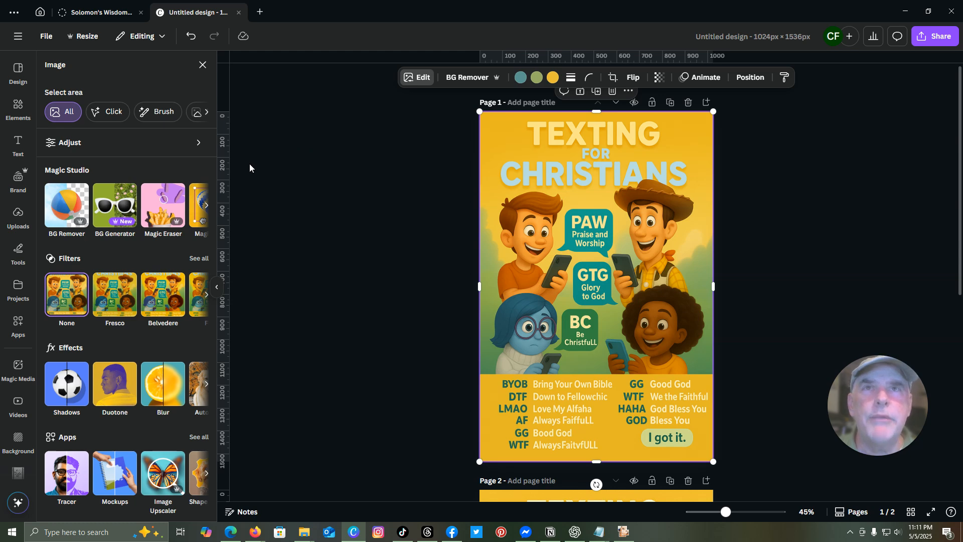
click(205, 207)
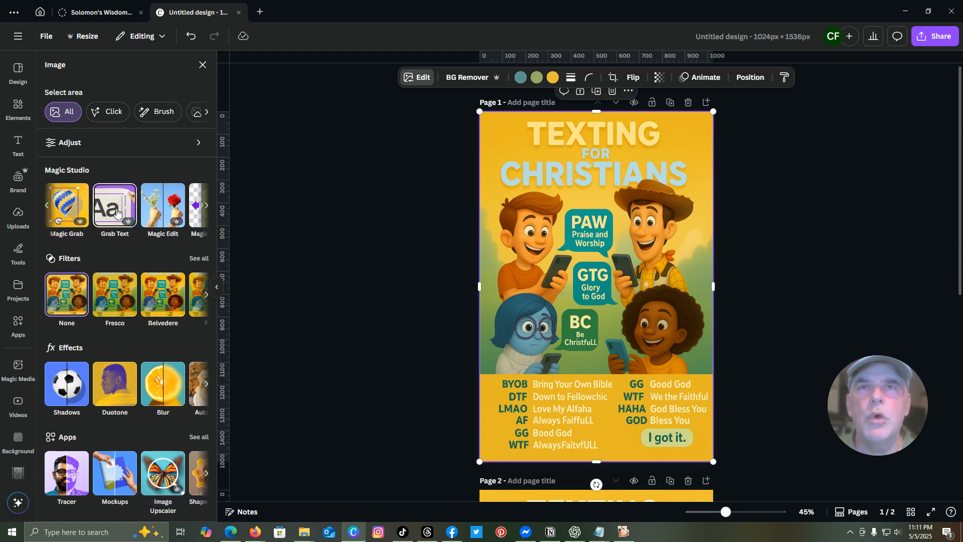
click(116, 208)
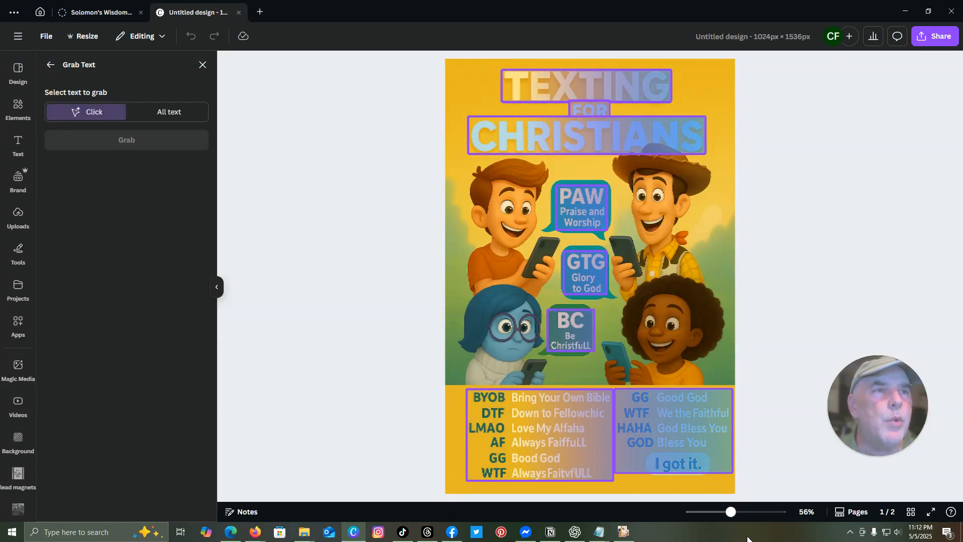
click(534, 431)
click(676, 425)
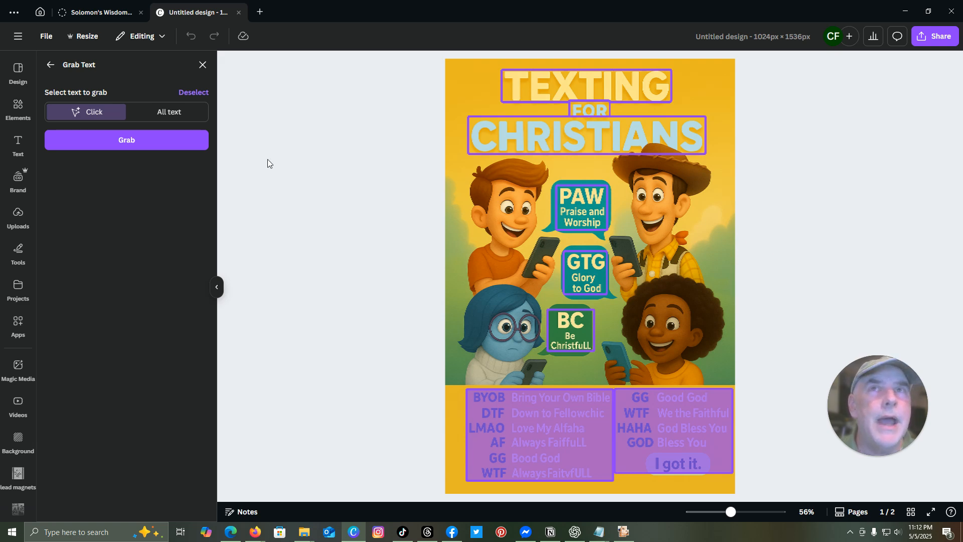
click(142, 145)
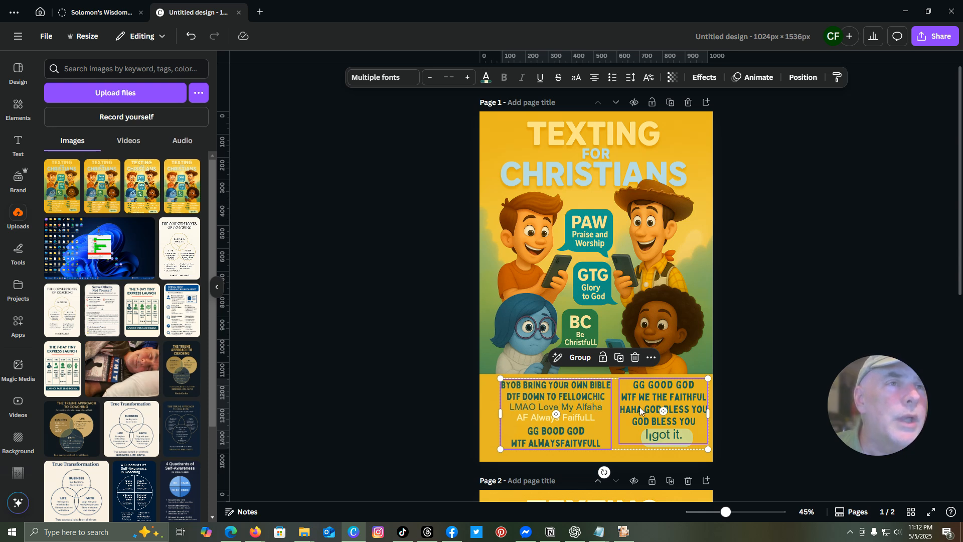
Compare the extracted abbreviation lists on page 1 with the lists in the page 2 poster
scroll(639, 407, down, 5)
scroll(641, 410, down, 1)
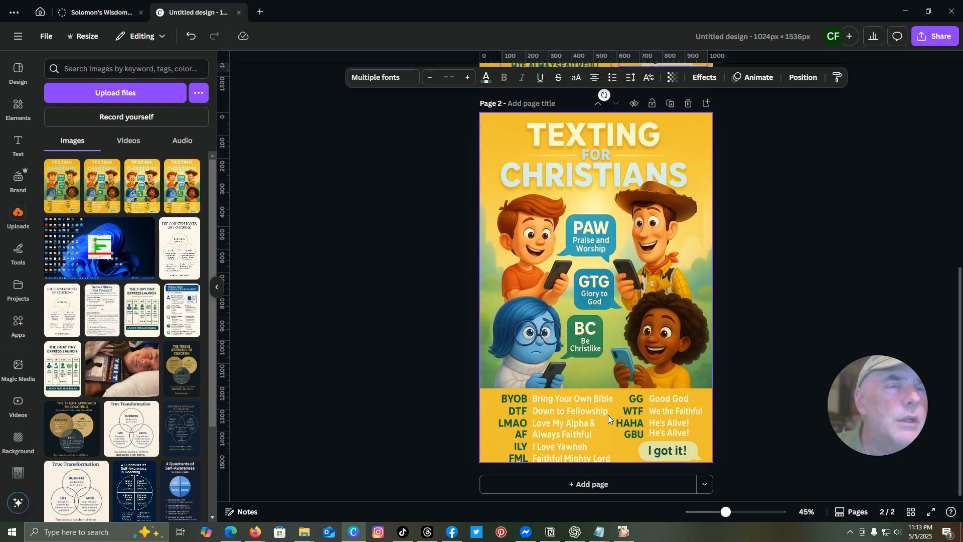
scroll(609, 412, up, 6)
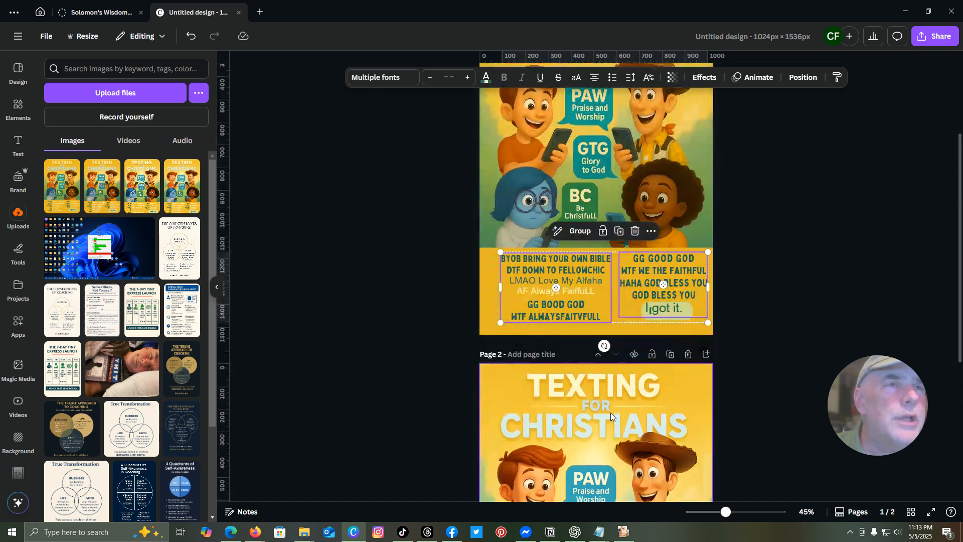
scroll(609, 413, down, 6)
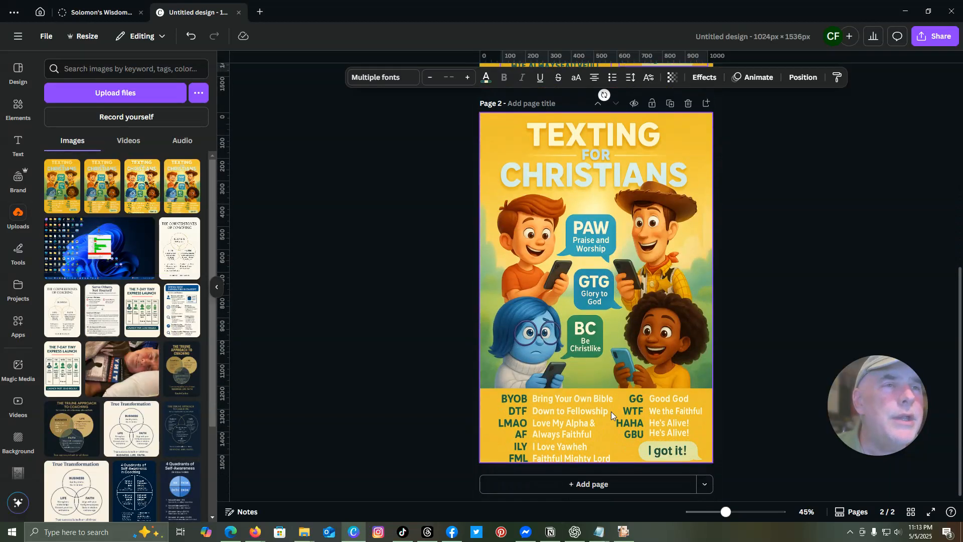
scroll(607, 314, up, 5)
scroll(591, 336, down, 3)
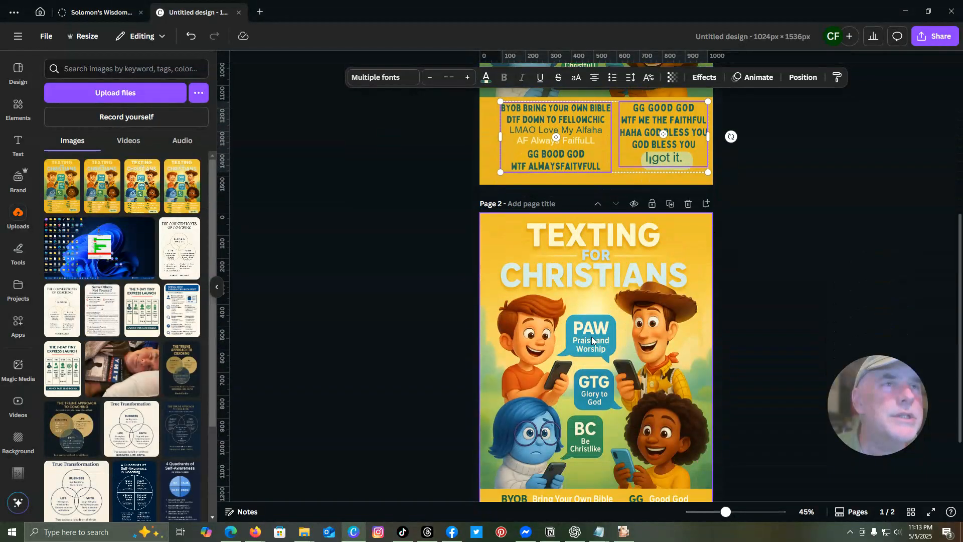
Use Grab Text on the page 2 poster to make both abbreviation lists editable, leaving out the "I got it!" bubble
click(581, 300)
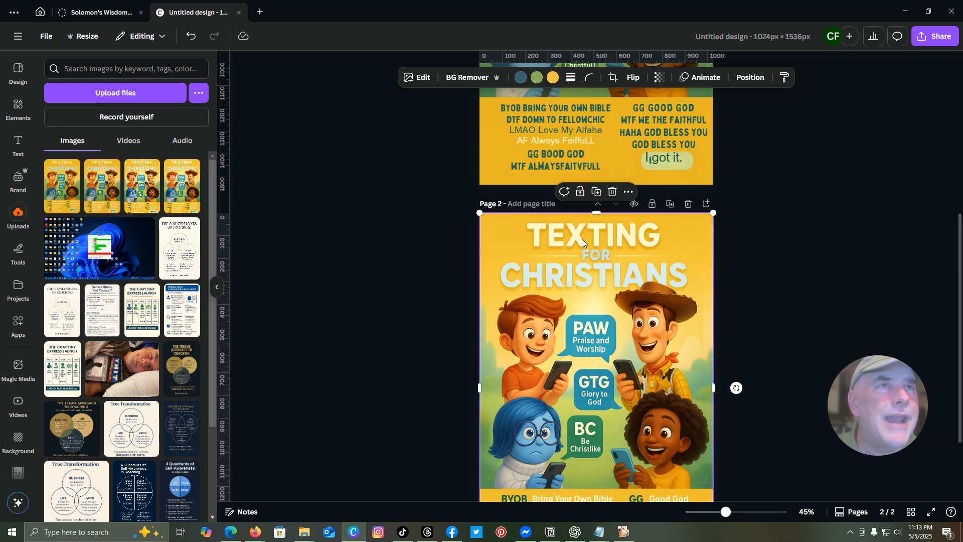
scroll(582, 262, down, 2)
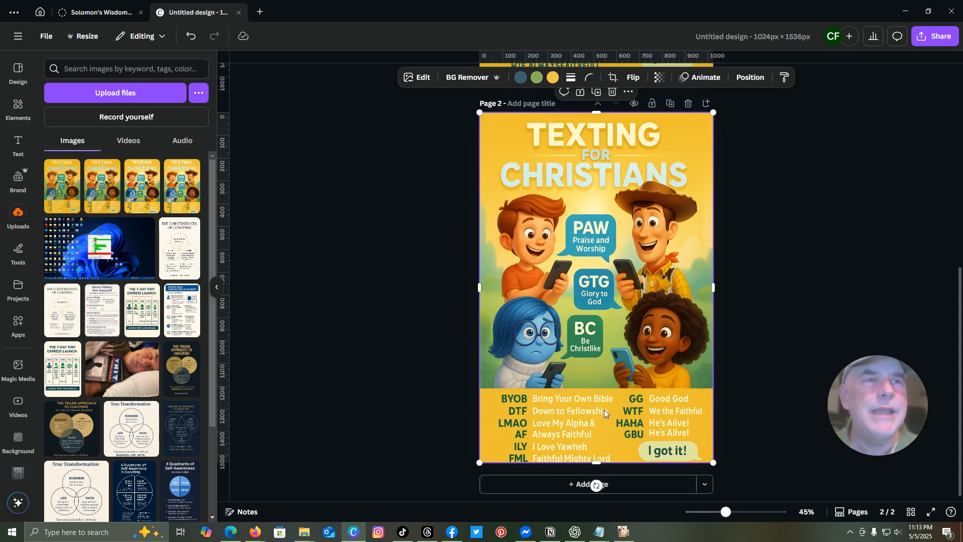
scroll(629, 343, up, 5)
scroll(630, 343, up, 3)
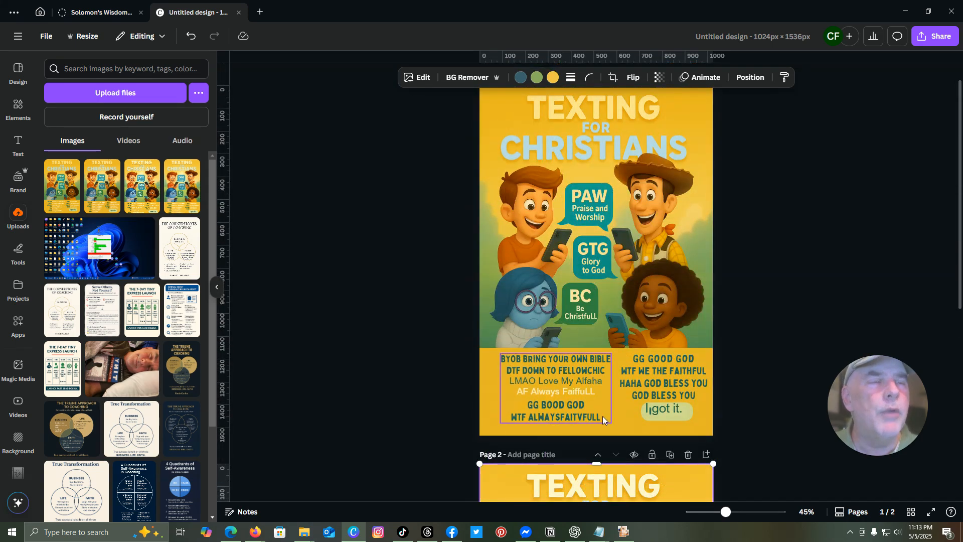
scroll(628, 466, down, 3)
scroll(628, 466, down, 5)
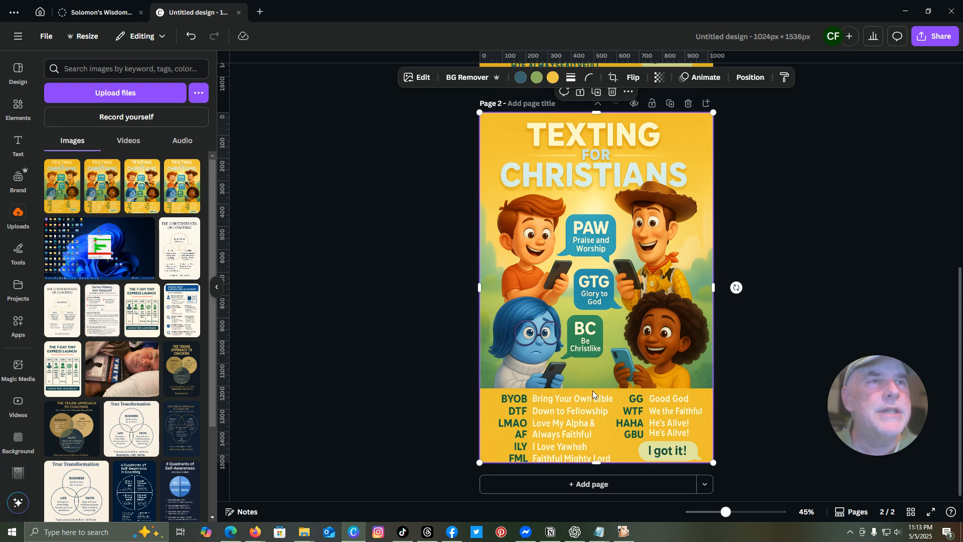
click(419, 77)
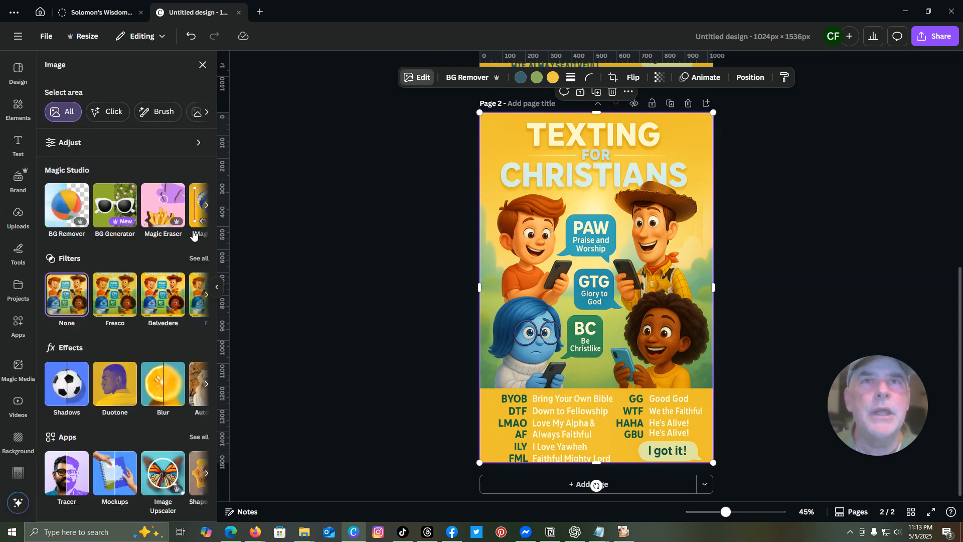
click(206, 205)
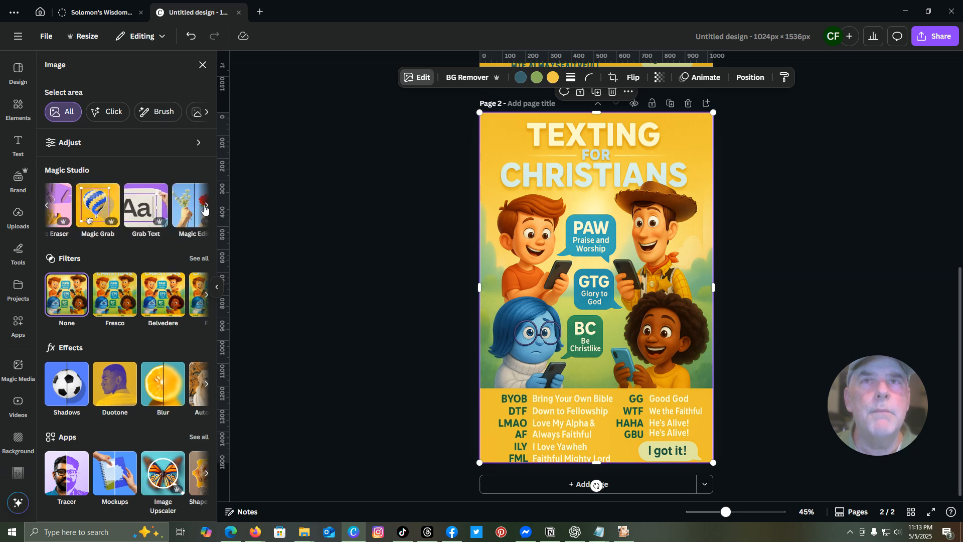
click(115, 205)
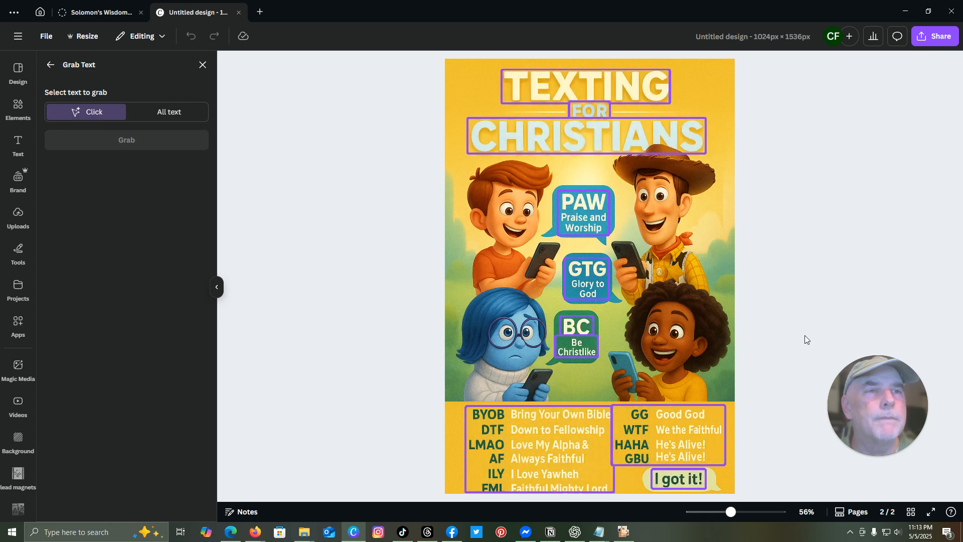
click(539, 446)
click(665, 440)
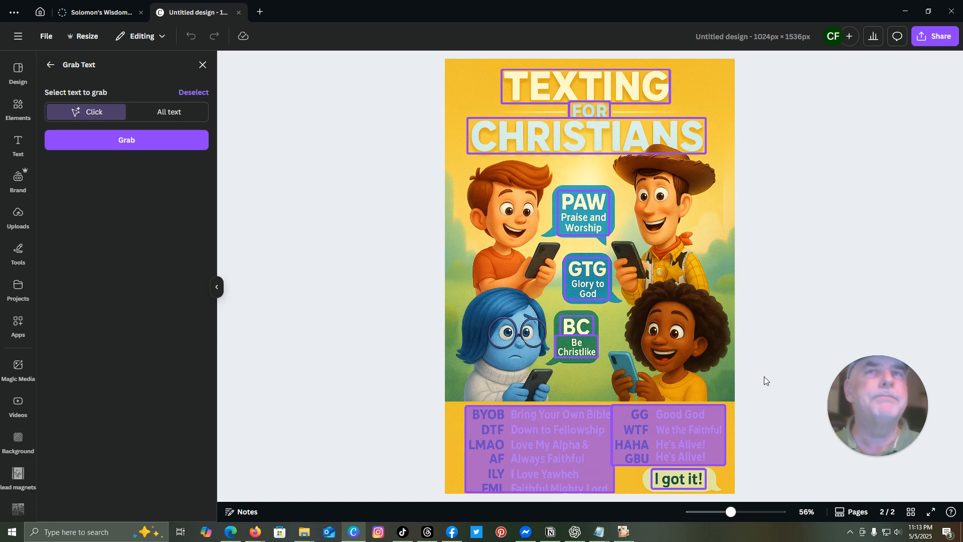
click(134, 146)
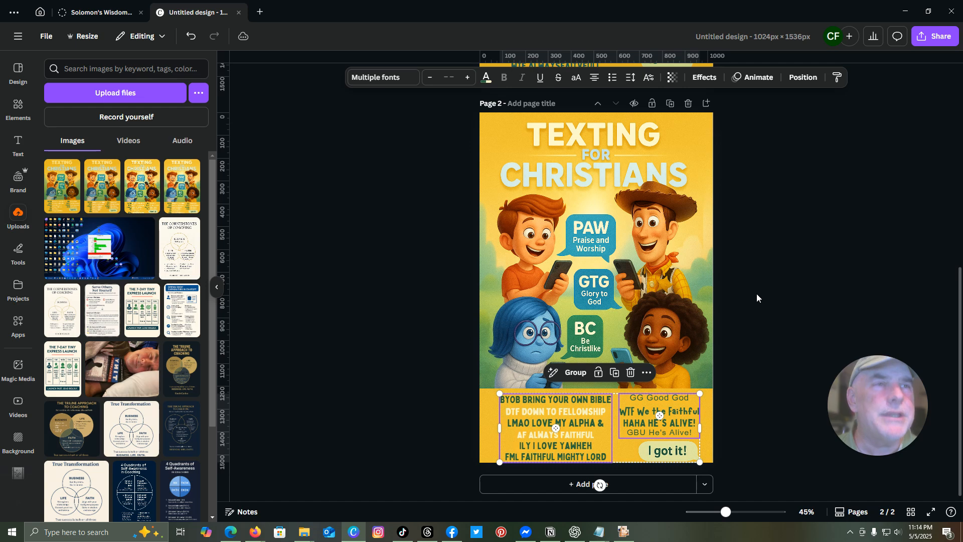
Copy the entire text of the left abbreviation list on page 2, from BYOB to FML
scroll(775, 312, up, 5)
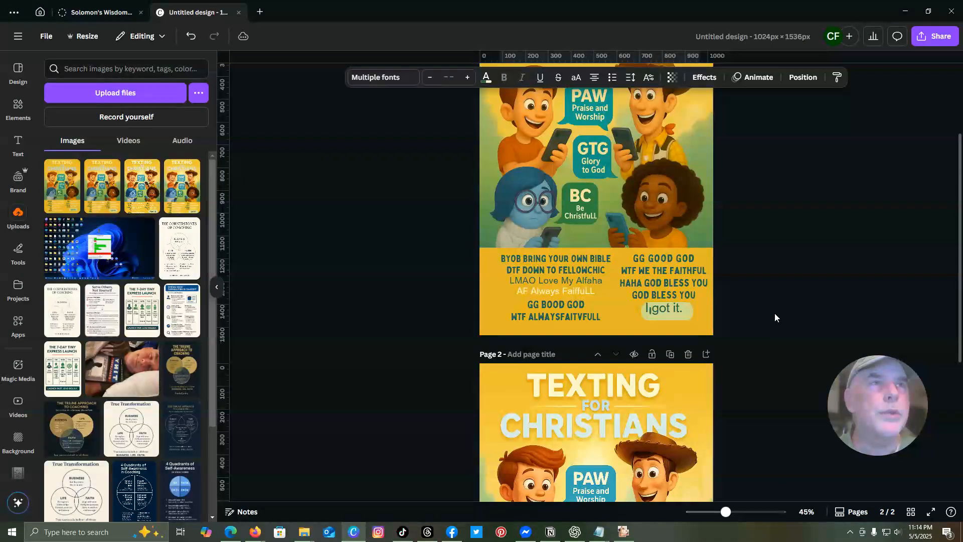
click(564, 274)
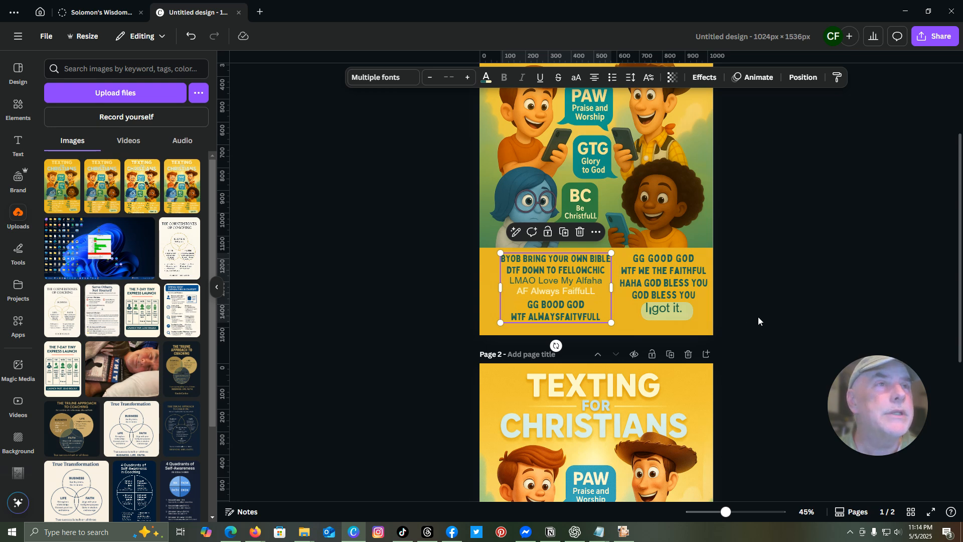
scroll(756, 317, down, 5)
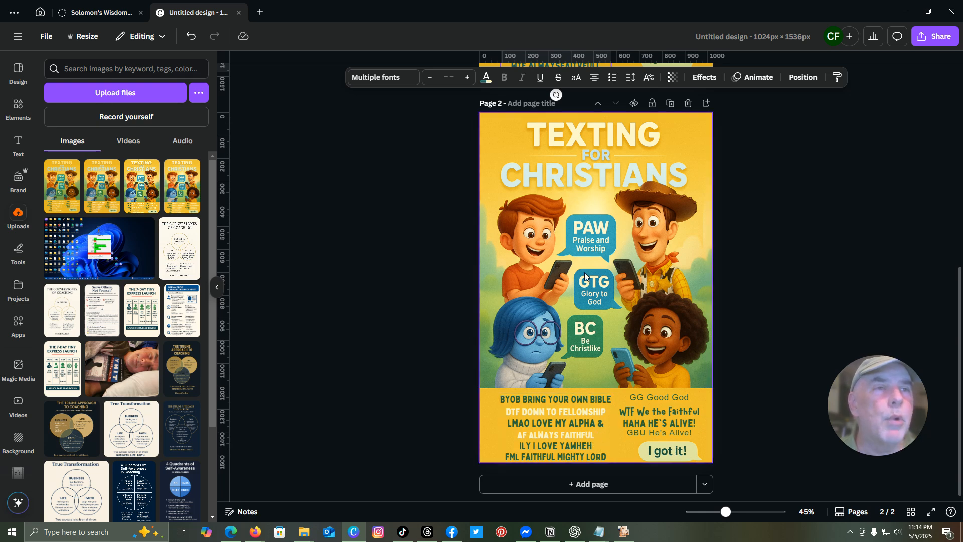
click(554, 404)
double_click(505, 401)
right_click(552, 417)
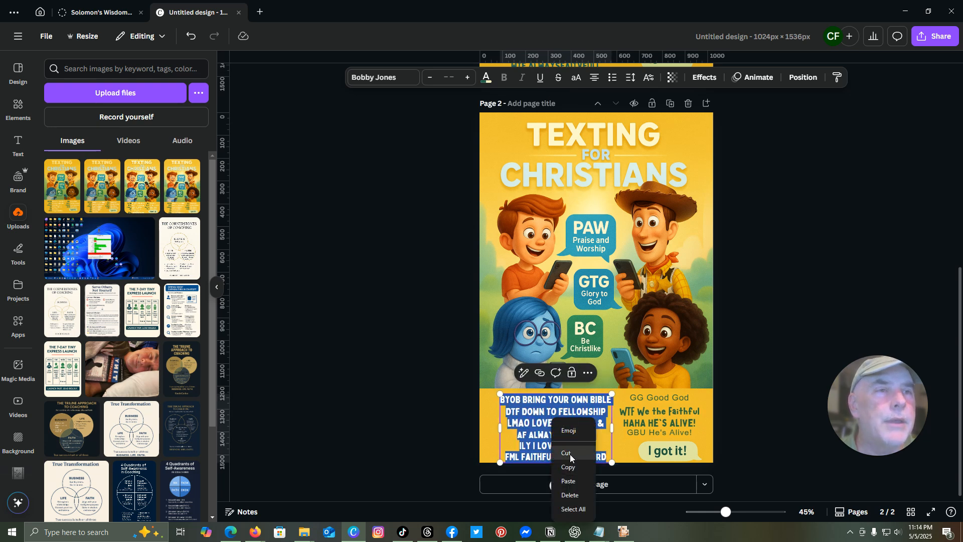
click(571, 467)
scroll(589, 299, up, 7)
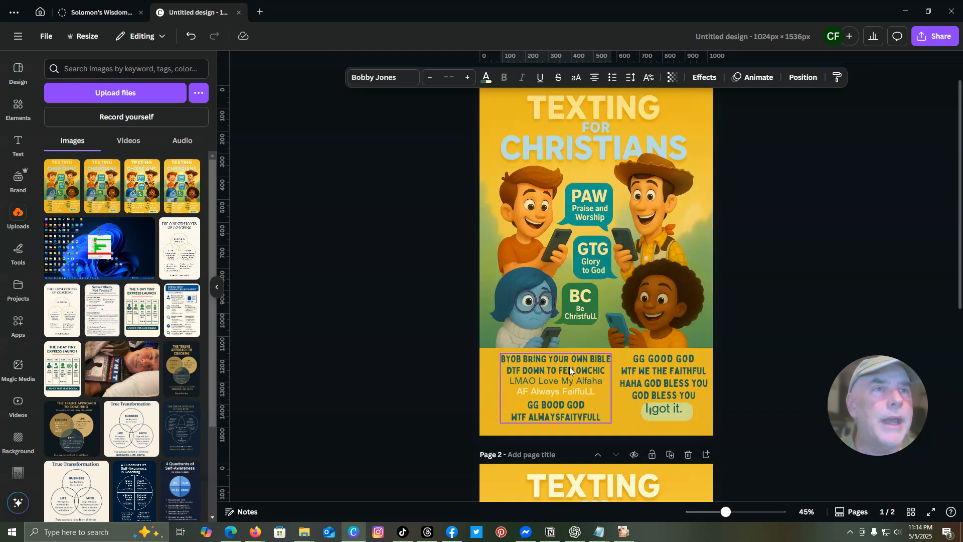
Replace the entire left abbreviation list on page 1 with the copied page 2 text and widen its text box on both sides
double_click(565, 372)
right_click(567, 377)
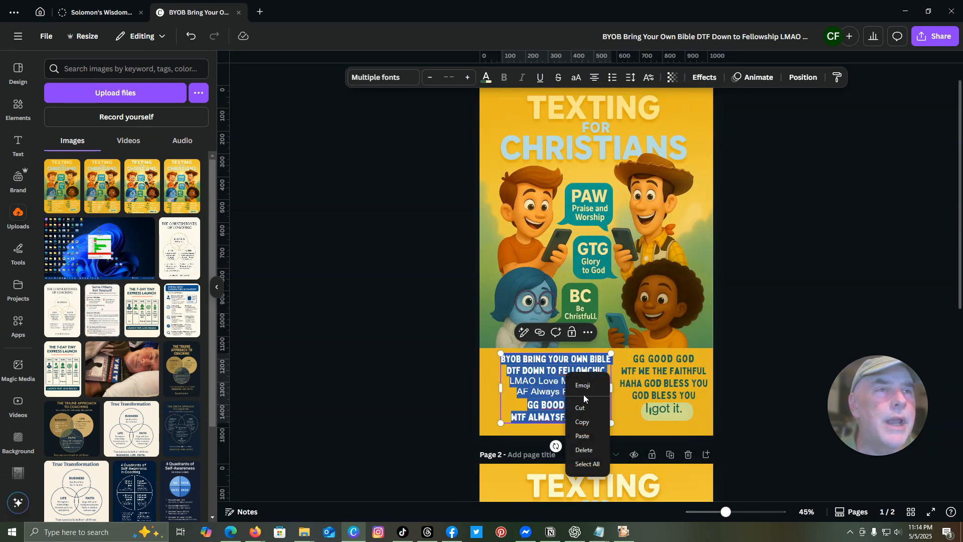
click(582, 435)
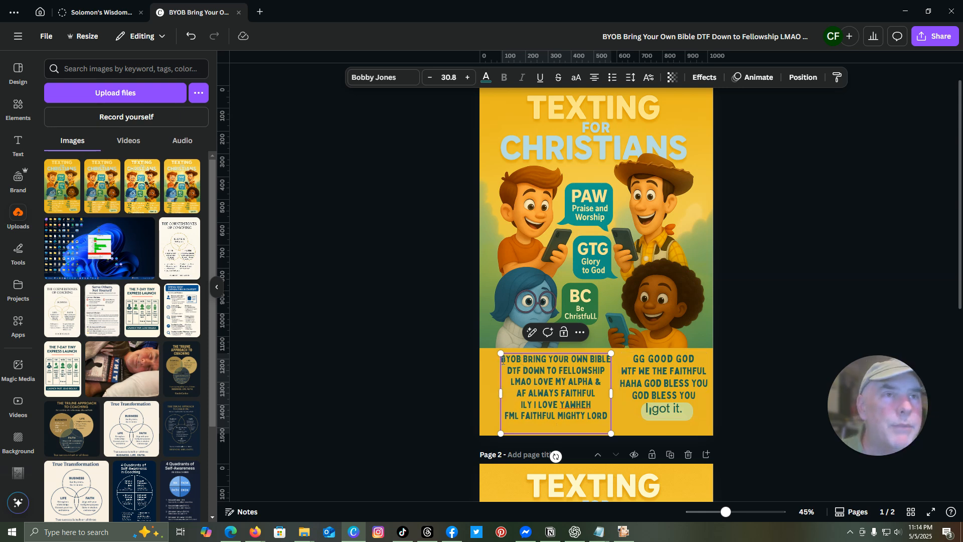
drag(500, 395, 489, 394)
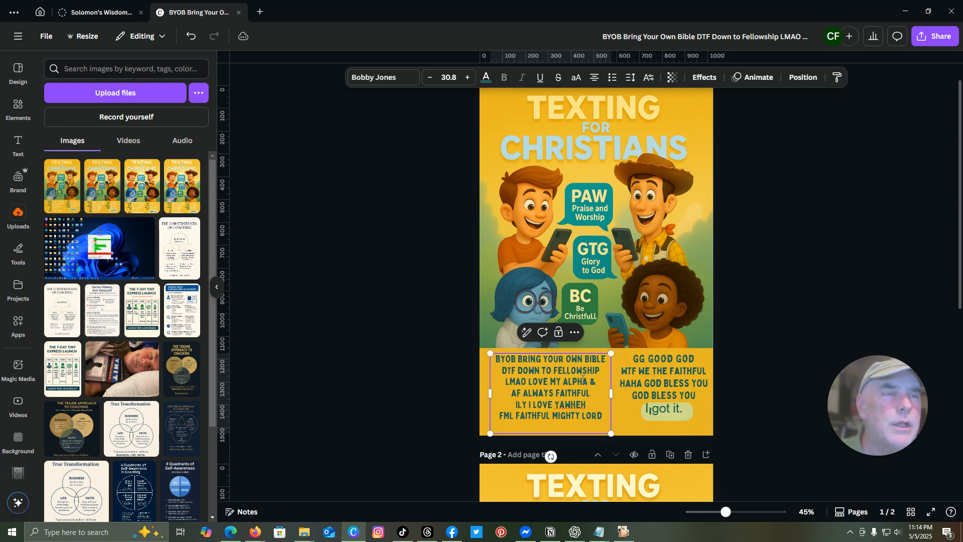
drag(612, 395, 616, 393)
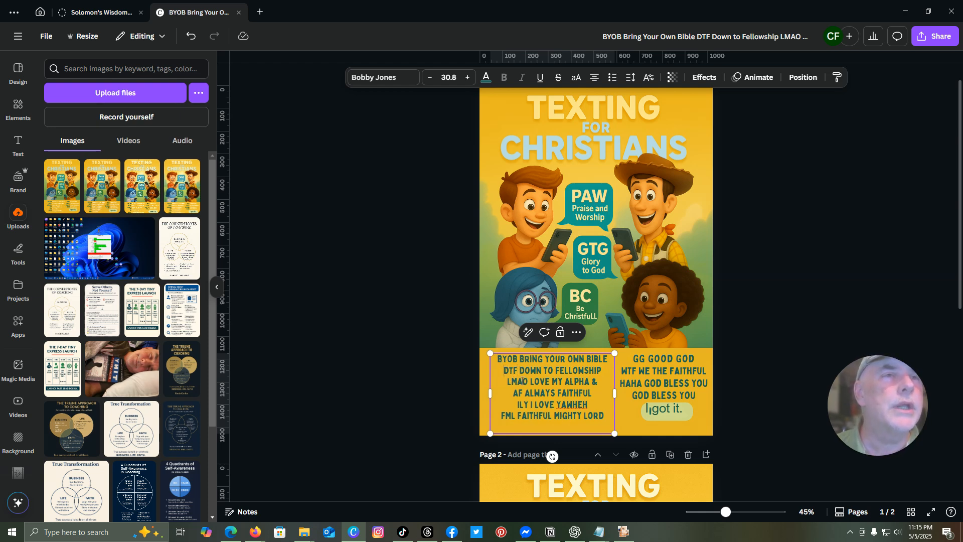
key(BackSpace)
key(BackSpace)
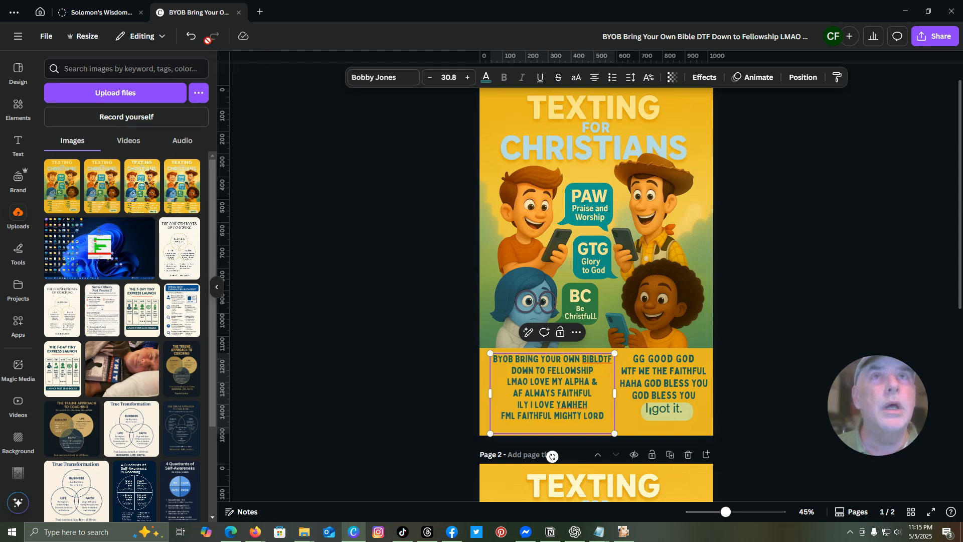
click(190, 45)
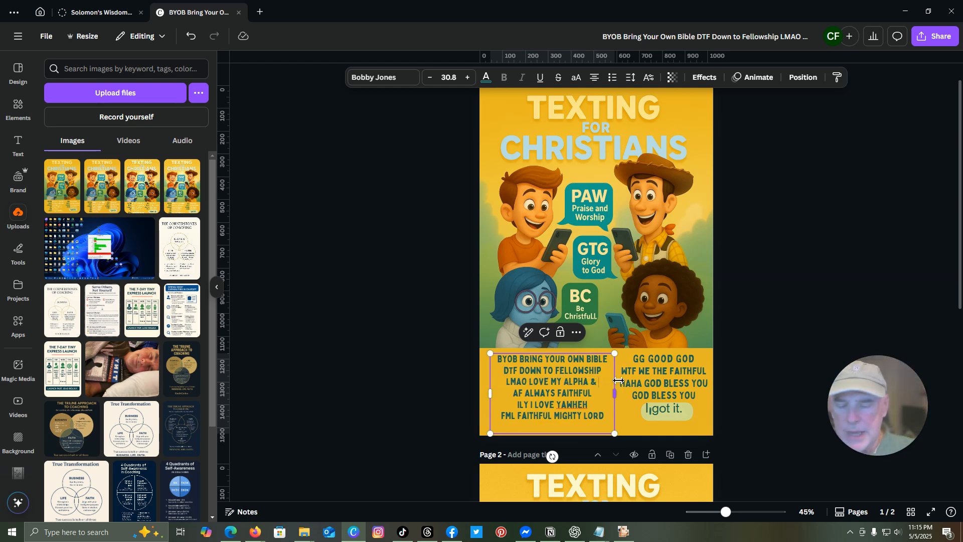
Complete the LMAO line on page 1 with "OMEGA" after the ampersand, and retype the final P of "FELLOWSHIP" in the DTF line
key(Caps_Lock)
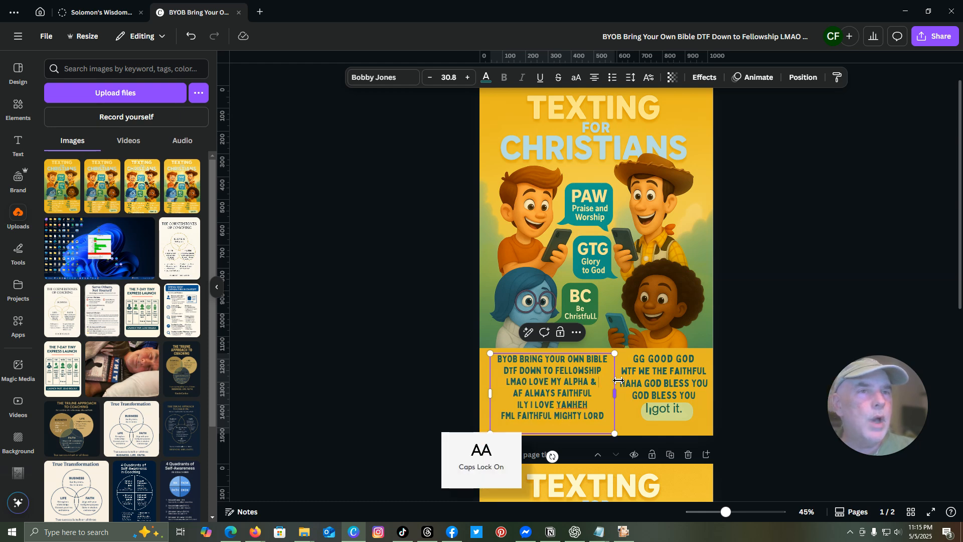
text(O)
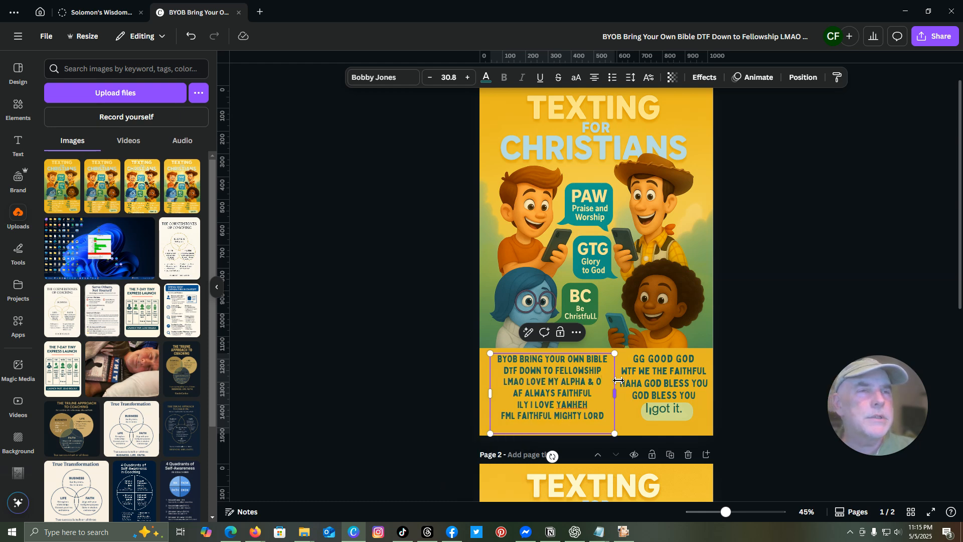
text(MEGA)
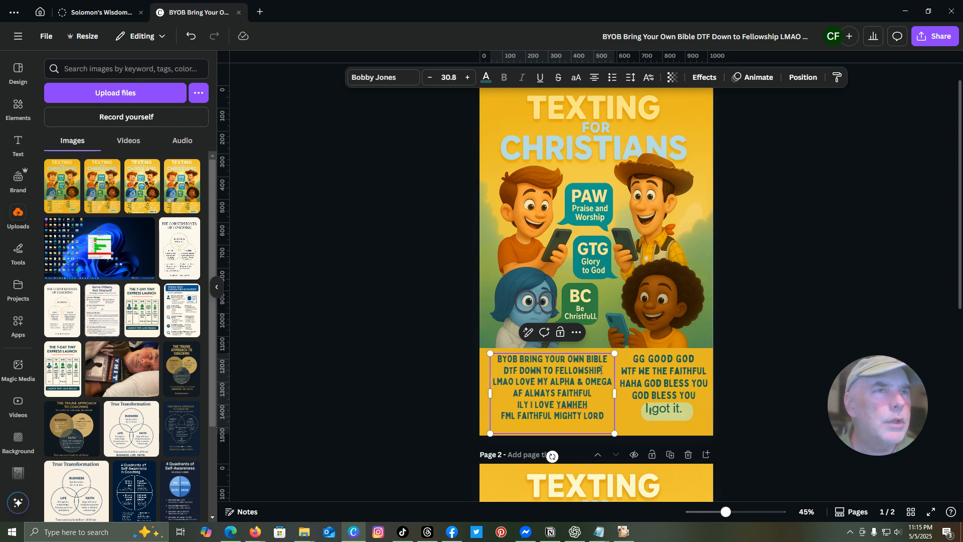
key(BackSpace)
text(P)
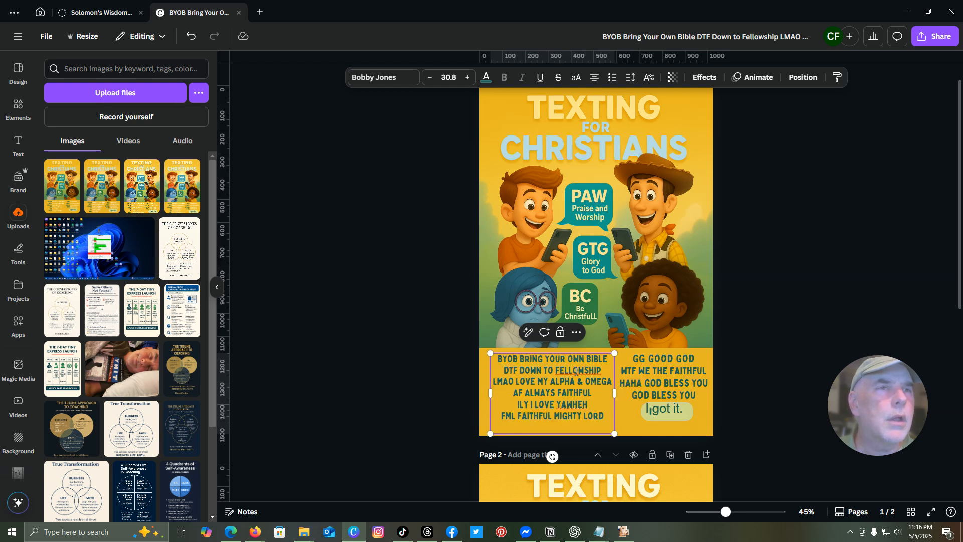
click(504, 373)
key(BackSpace)
key(BackSpace)
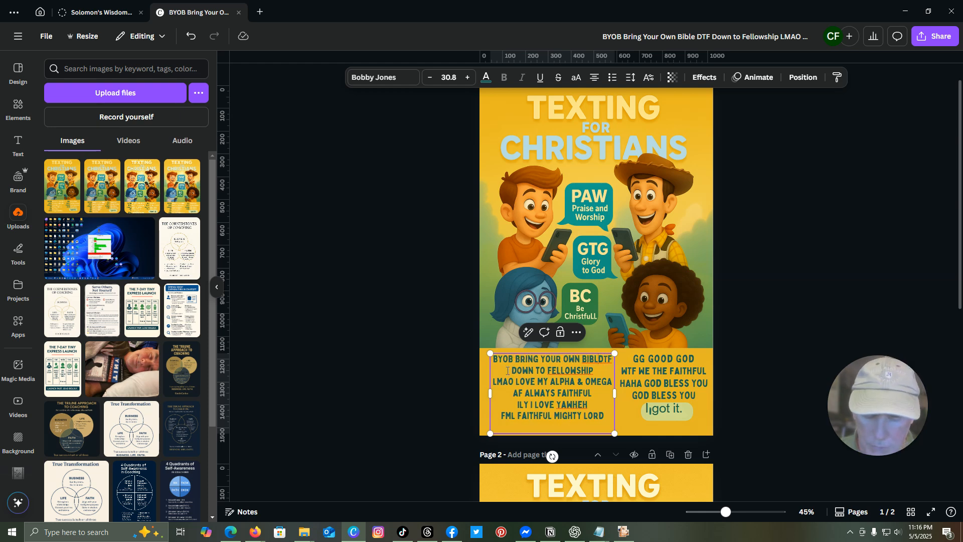
click(190, 39)
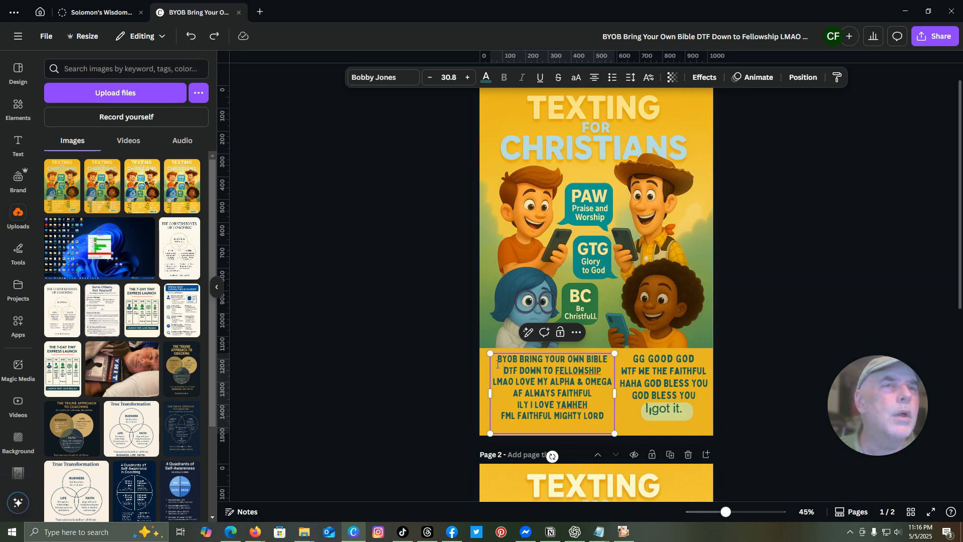
Left-align all lines of the BYOB to FML list on page 1
drag(498, 359, 609, 416)
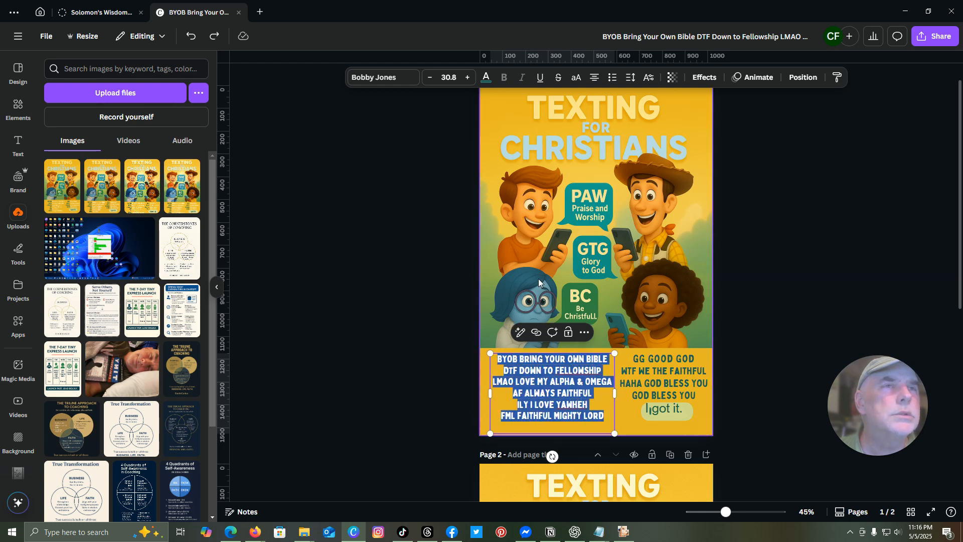
click(594, 78)
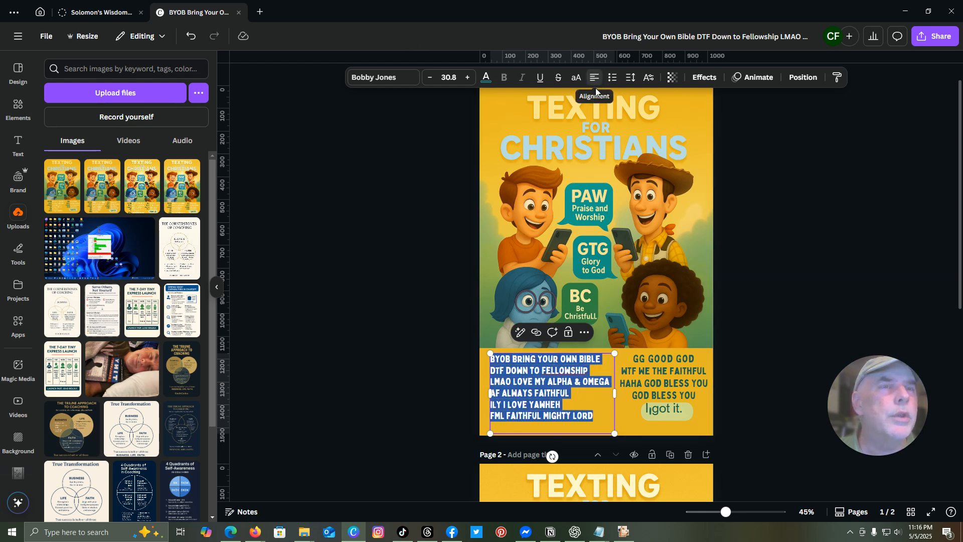
click(581, 370)
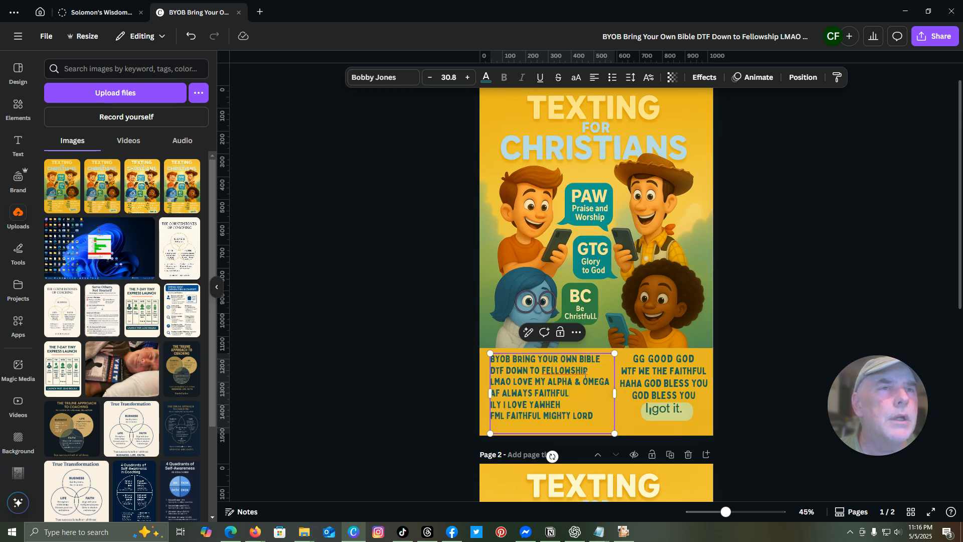
Space the phrases away from their abbreviations in all six lines so they form an aligned second column, widening the text box slightly leftward
click(511, 359)
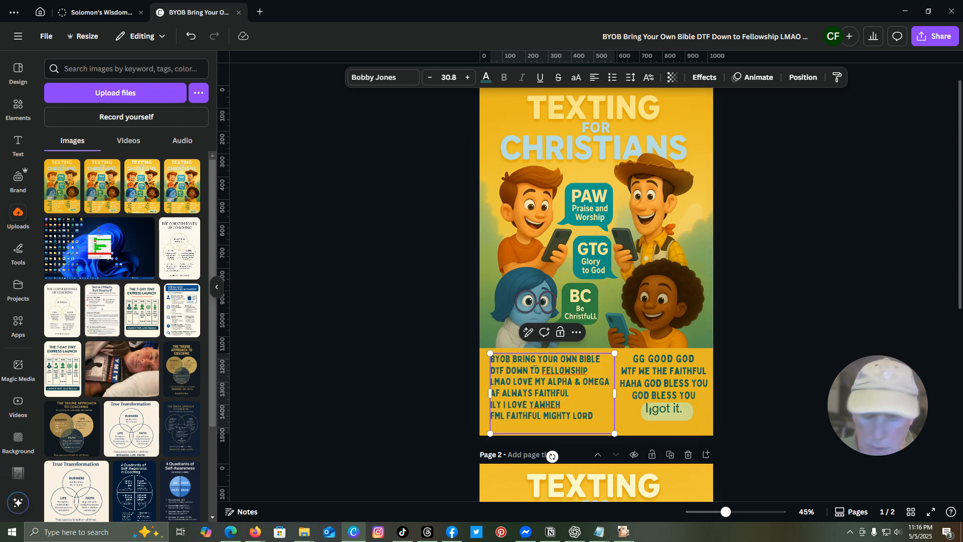
click(507, 370)
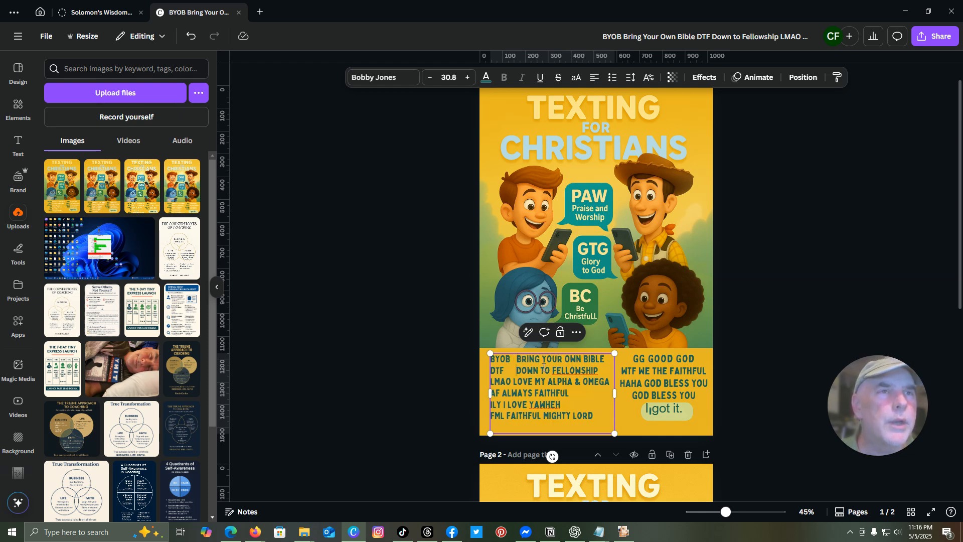
key(BackSpace)
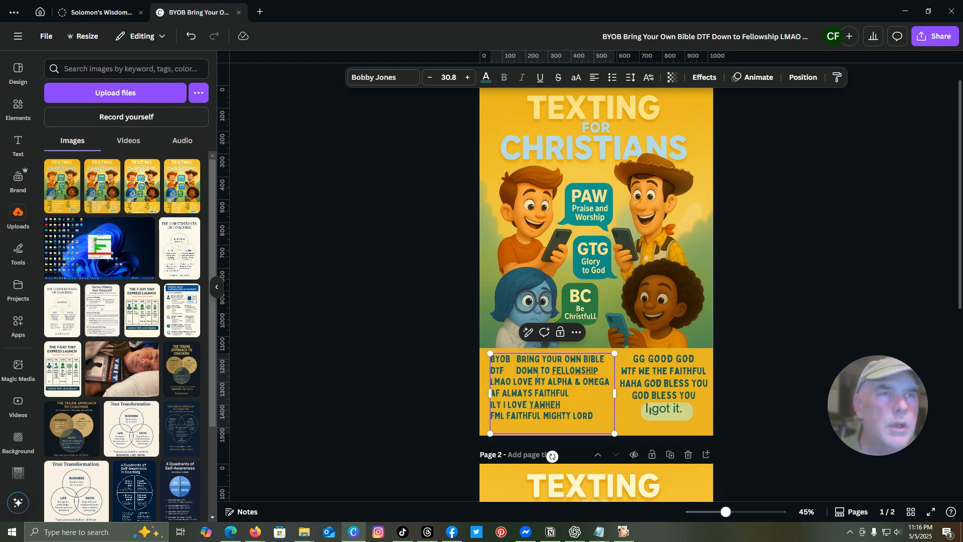
key(Down)
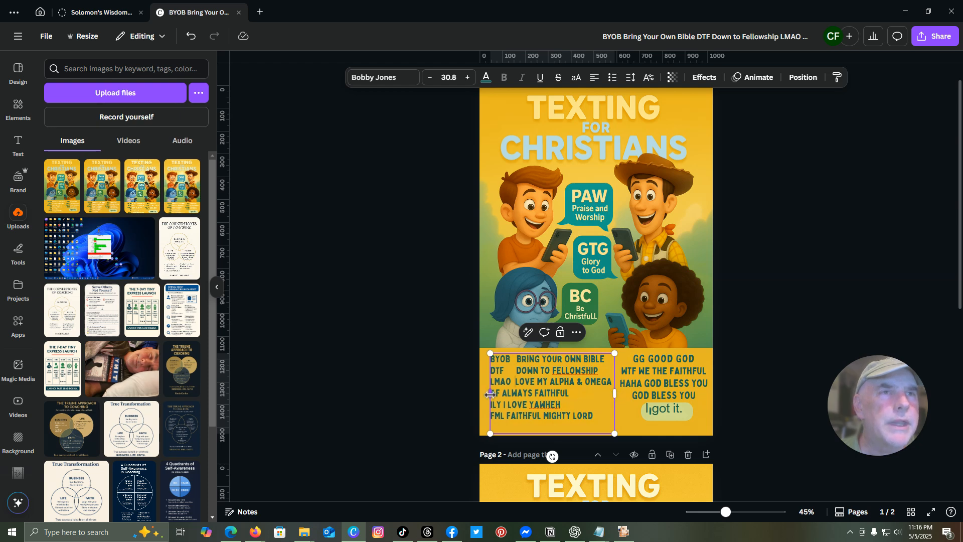
drag(489, 395, 486, 393)
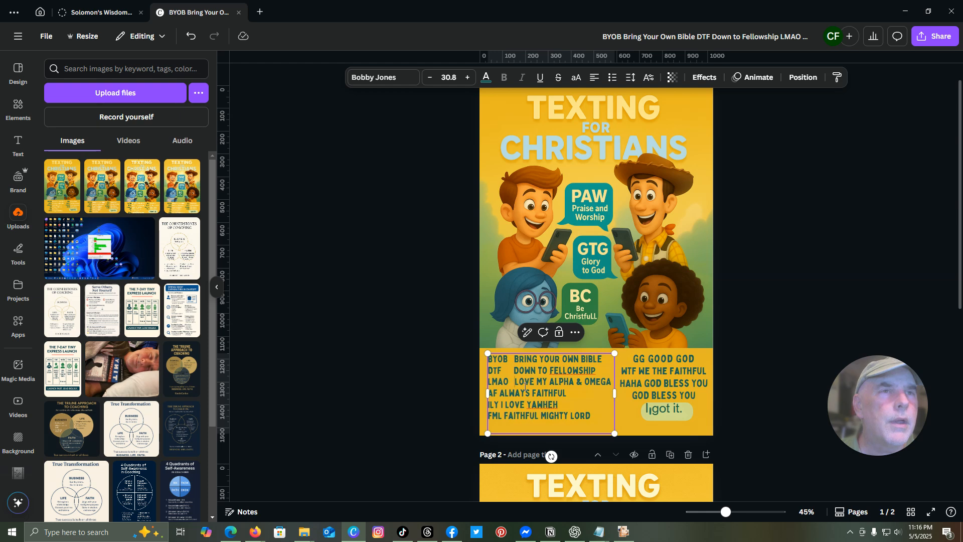
click(499, 393)
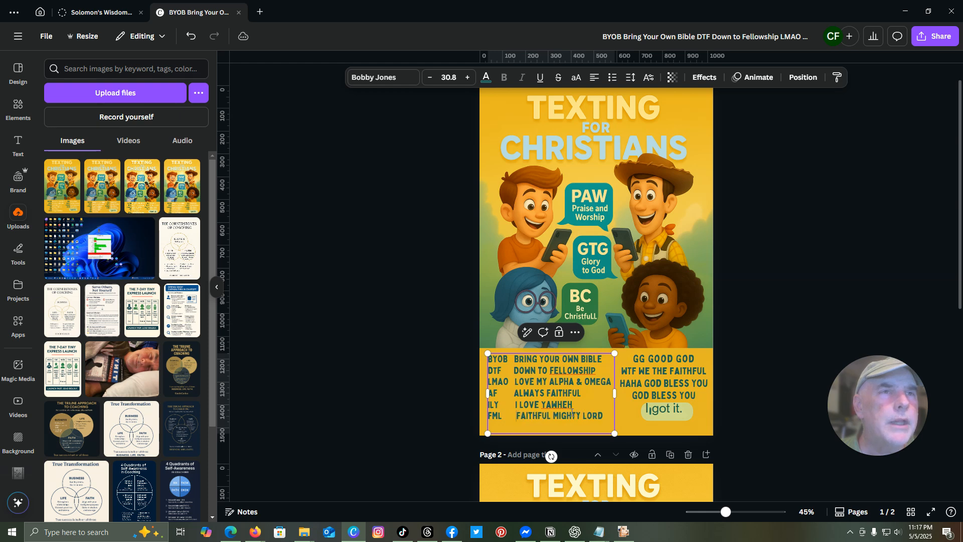
key(BackSpace)
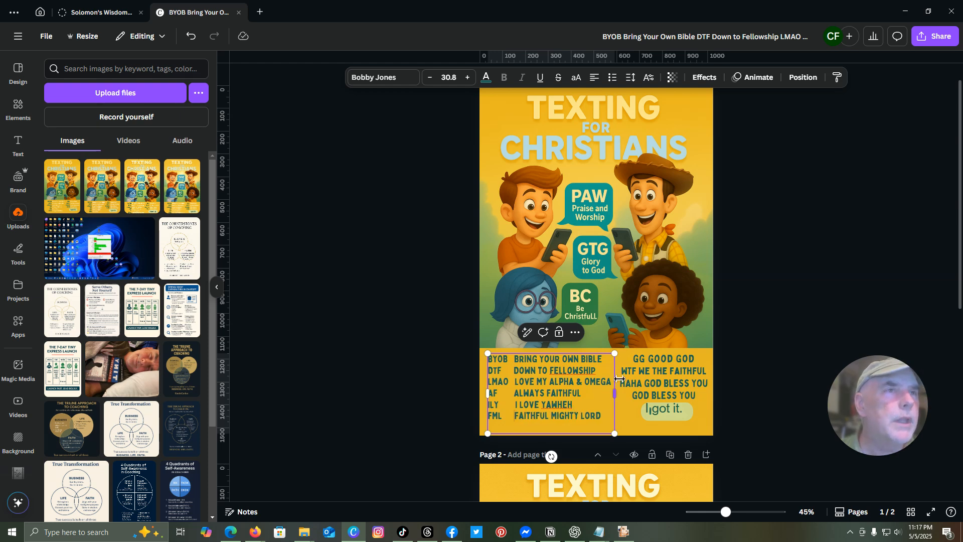
Copy the entire text of the right abbreviation list on page 2, from GG to GBU
scroll(620, 378, down, 2)
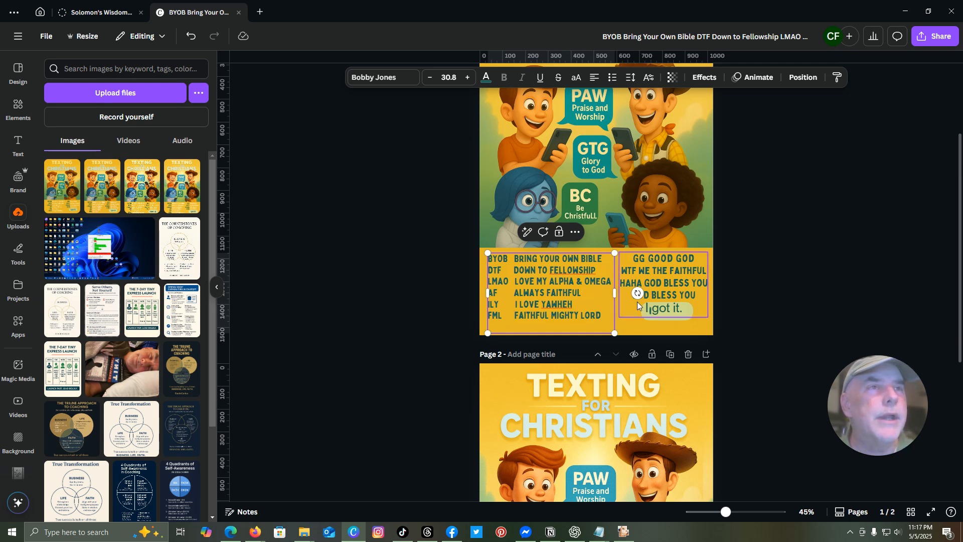
scroll(637, 302, up, 2)
scroll(637, 302, down, 7)
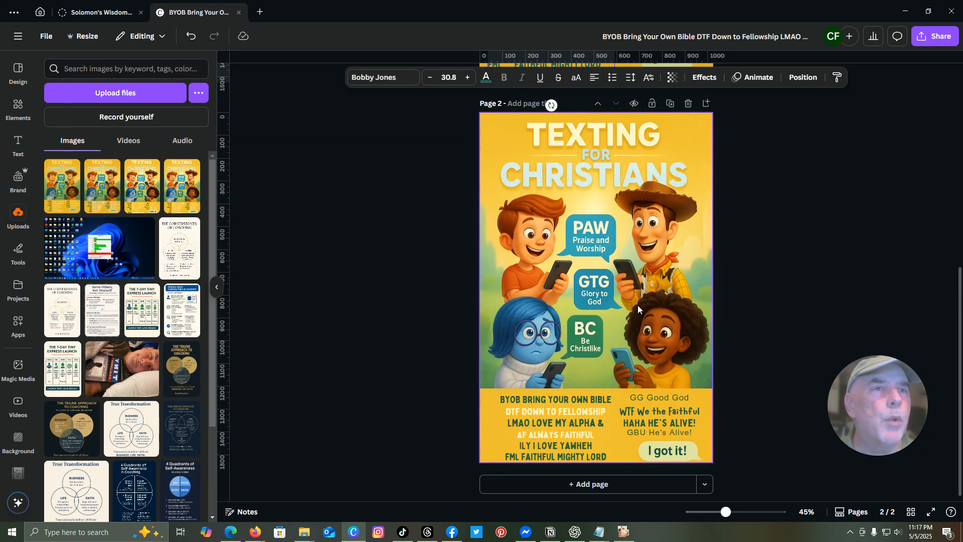
click(642, 413)
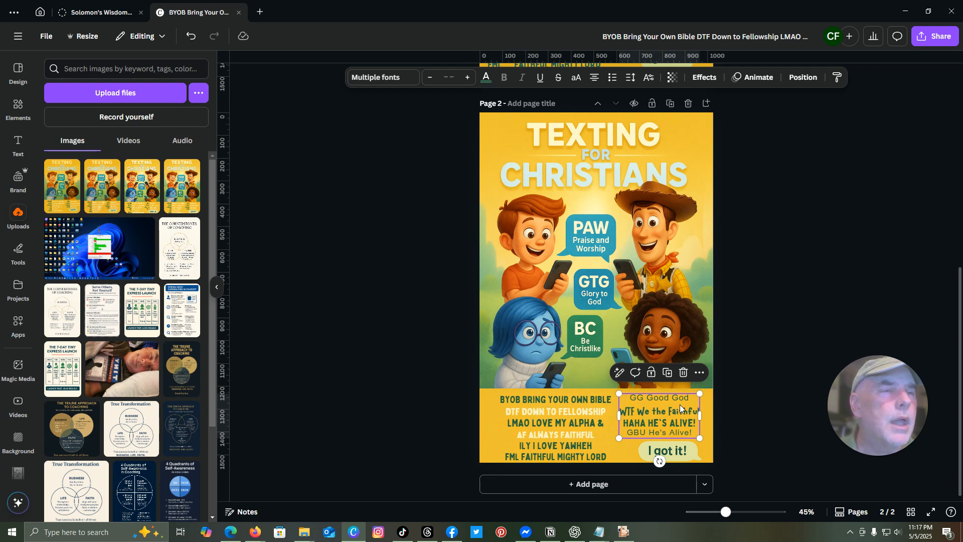
double_click(627, 399)
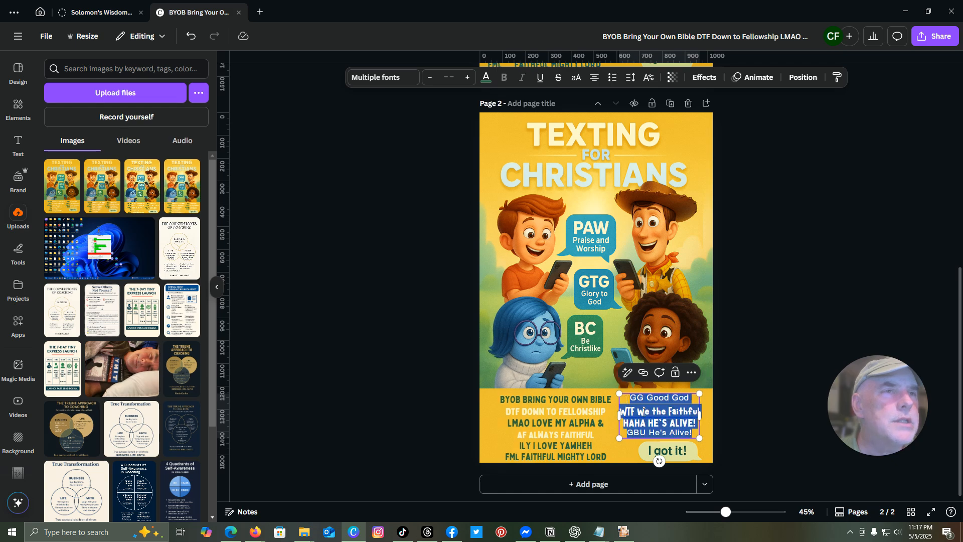
right_click(644, 411)
click(664, 463)
Compare the wording of the right abbreviation list on page 1 with the one on page 2
scroll(650, 321, up, 7)
scroll(650, 321, down, 2)
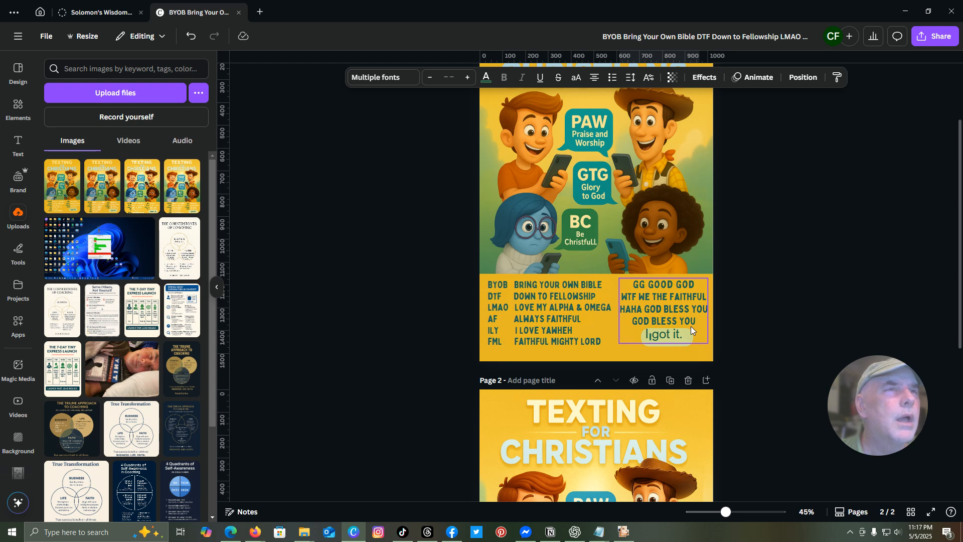
scroll(681, 301, down, 5)
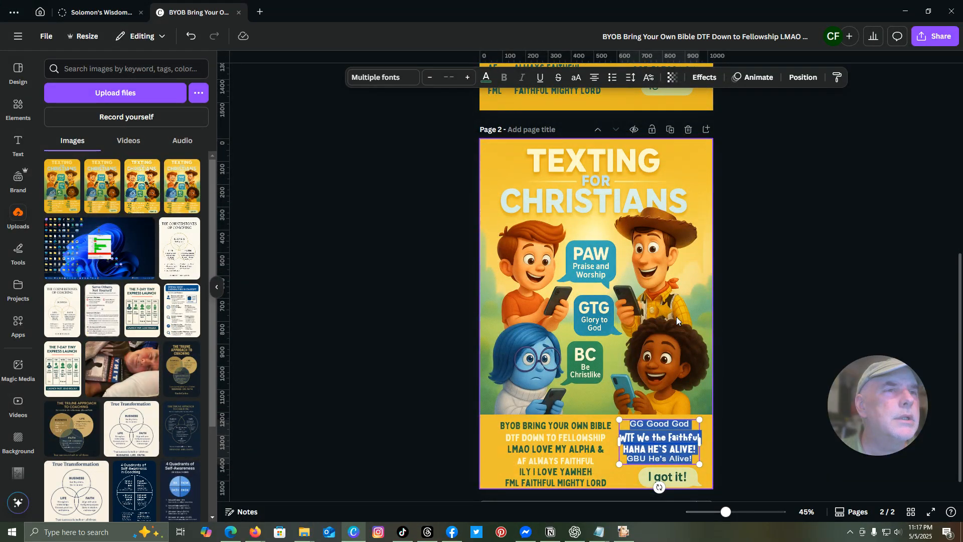
scroll(676, 317, up, 3)
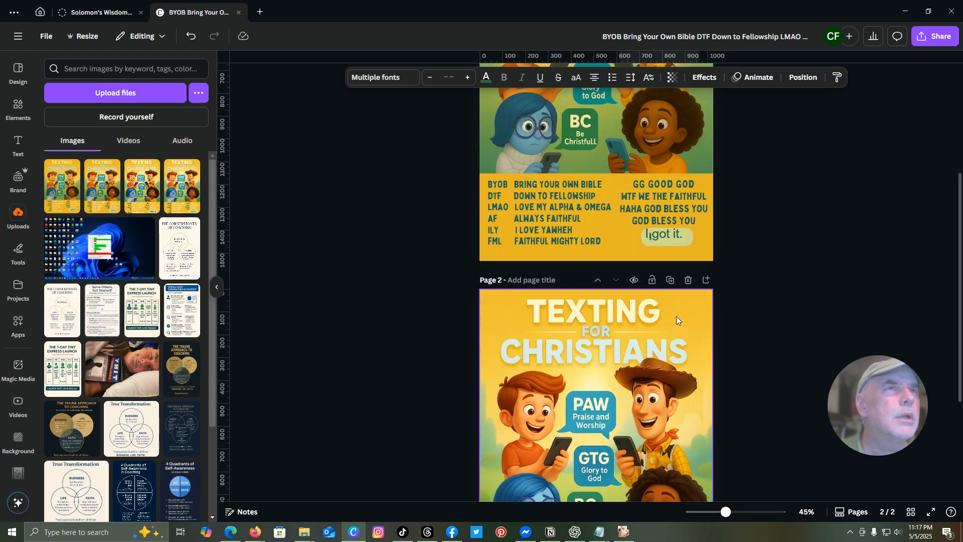
scroll(676, 316, down, 4)
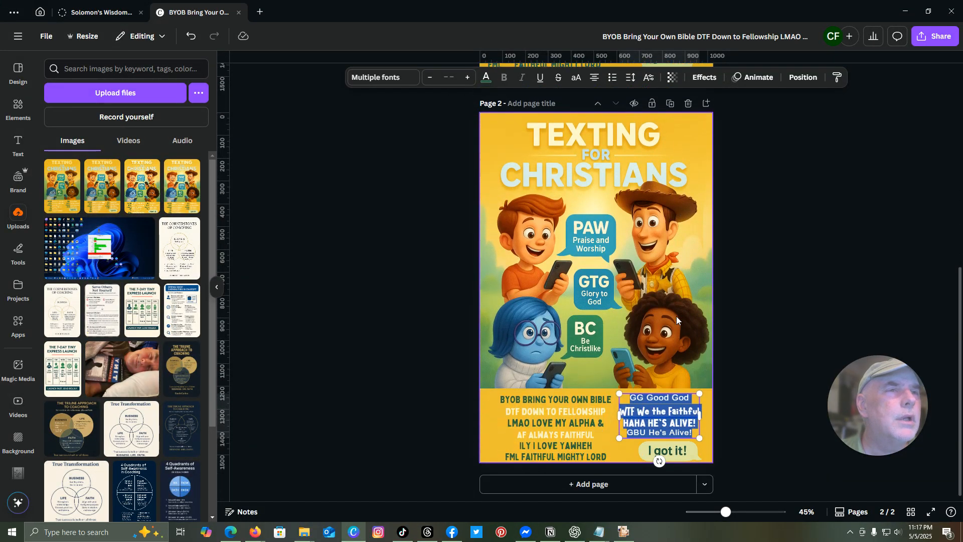
scroll(676, 316, up, 3)
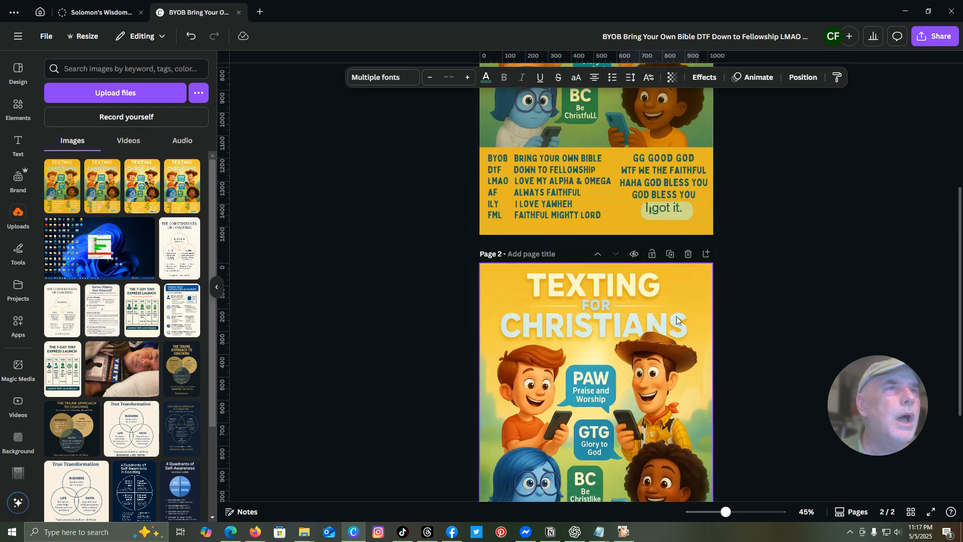
scroll(676, 316, down, 3)
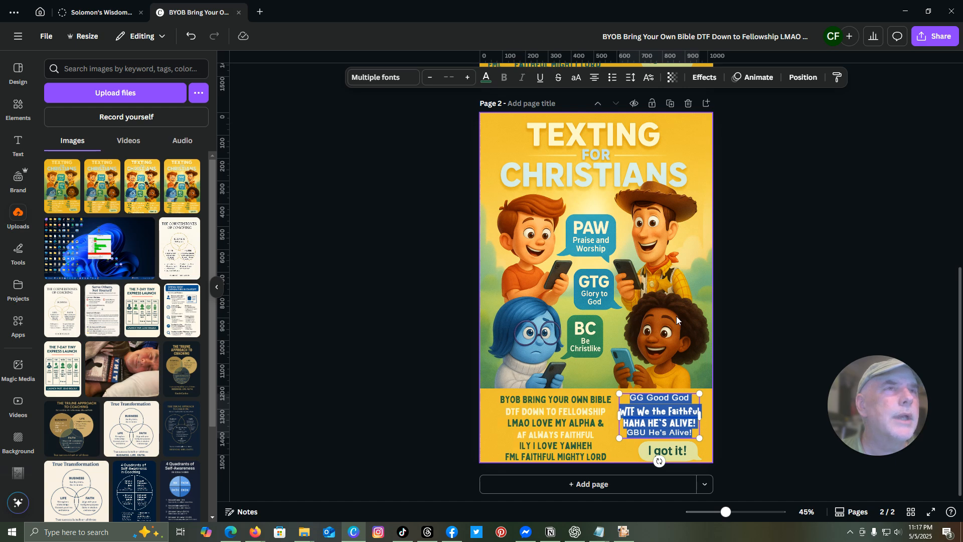
scroll(676, 316, up, 8)
scroll(675, 314, down, 3)
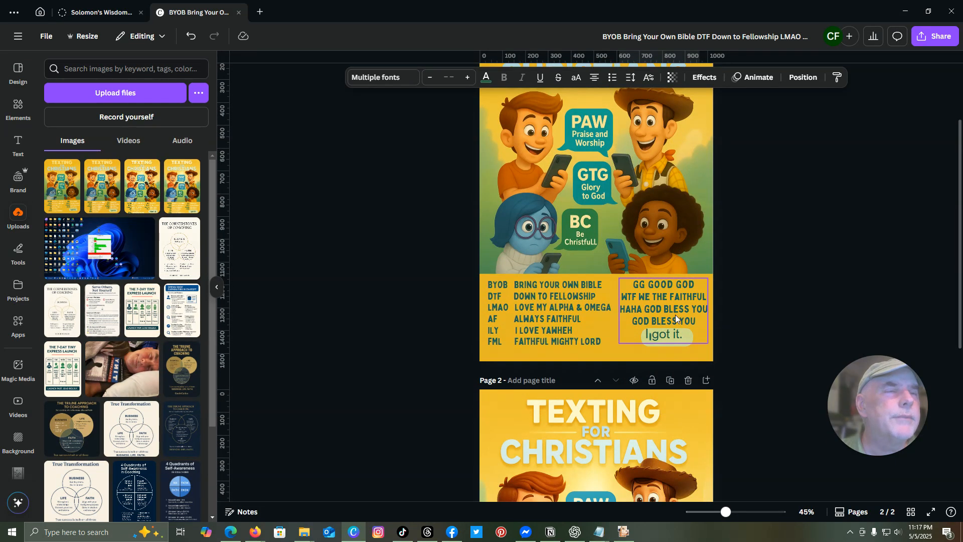
Switch to the ChatGPT conversation and examine the abbreviation wording in the earlier generated poster versions
click(575, 531)
scroll(592, 391, up, 5)
scroll(591, 390, down, 3)
scroll(592, 394, down, 2)
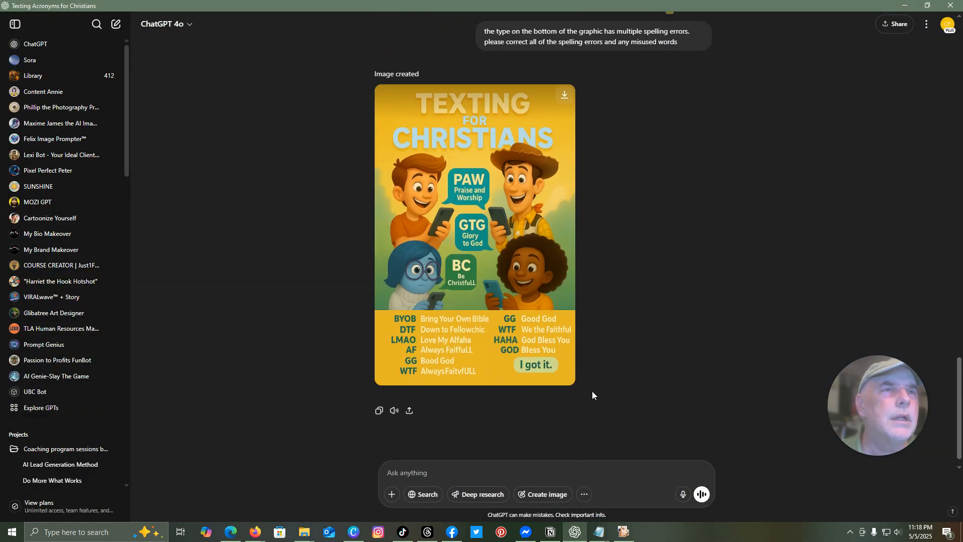
scroll(592, 388, up, 10)
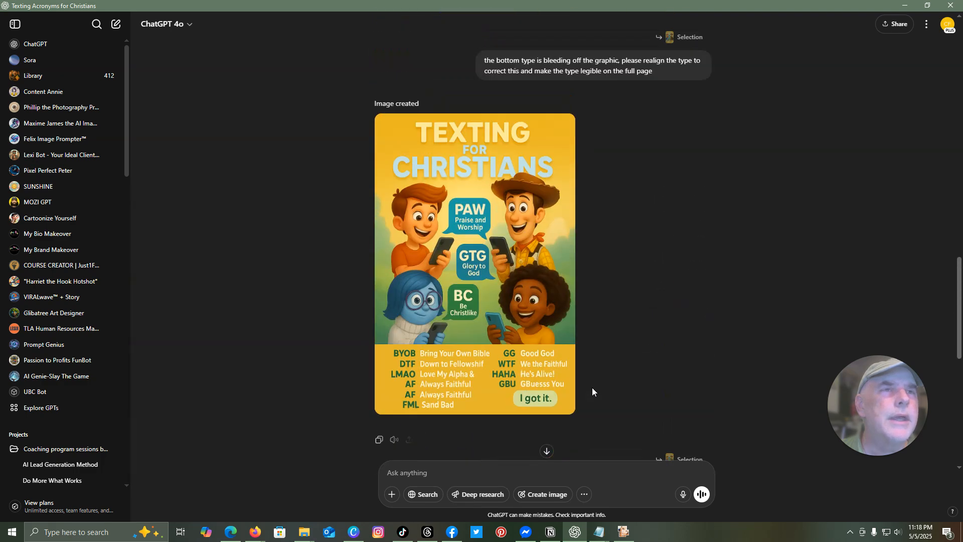
Compare the bottom abbreviation lists of the two earlier generated posters in the conversation, and return to the poster design in Canva
scroll(592, 385, up, 7)
scroll(592, 384, up, 4)
scroll(592, 384, down, 3)
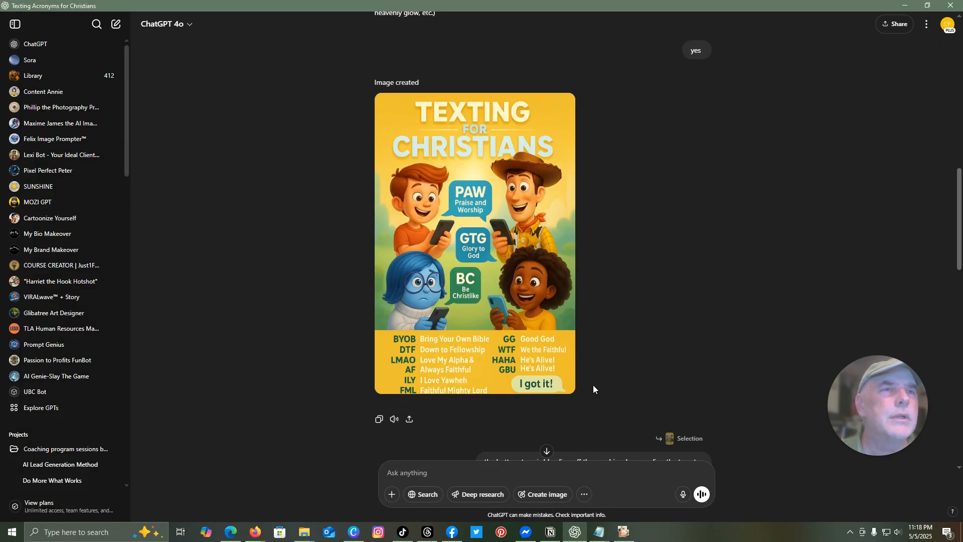
scroll(593, 378, down, 8)
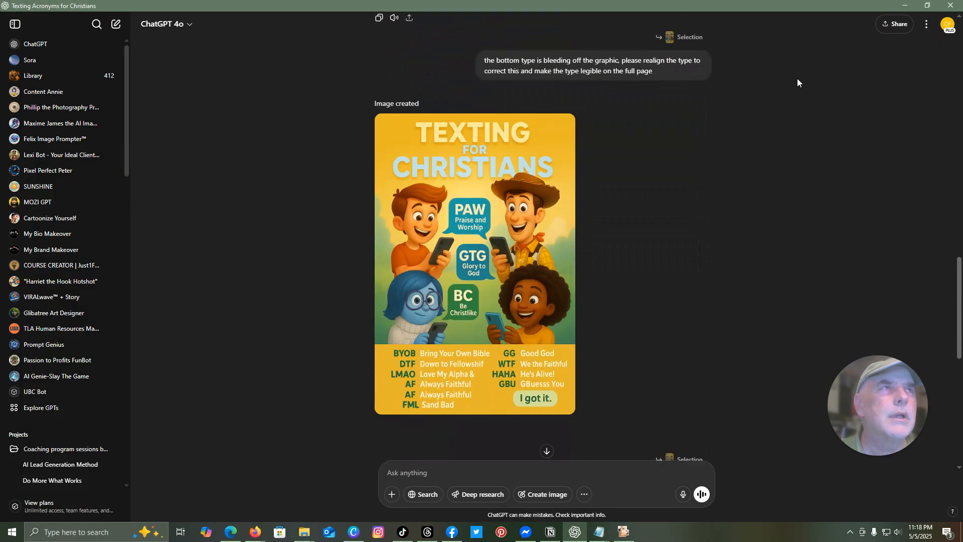
click(900, 4)
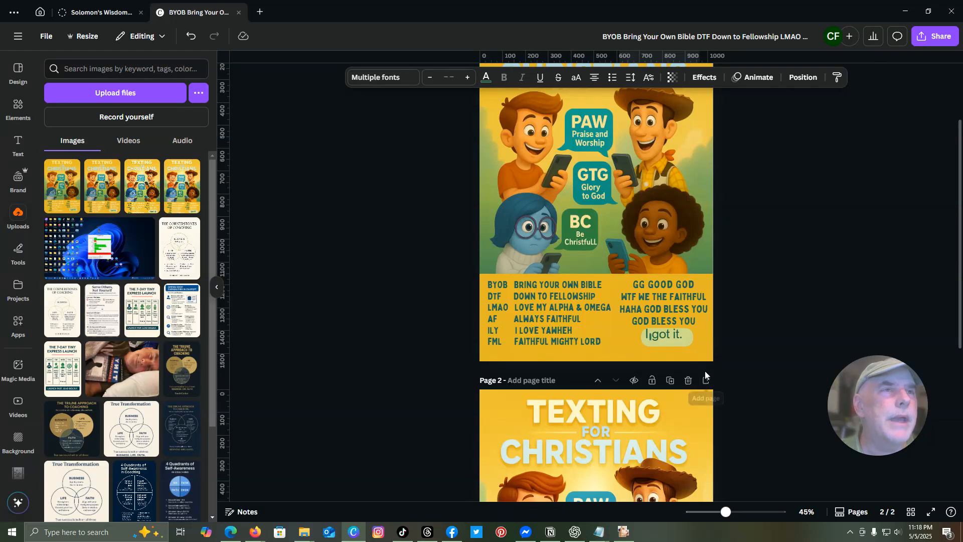
Copy all four lines of the right abbreviation list on page 2, from GG Good God to GBU He's Alive!
double_click(632, 321)
click(633, 324)
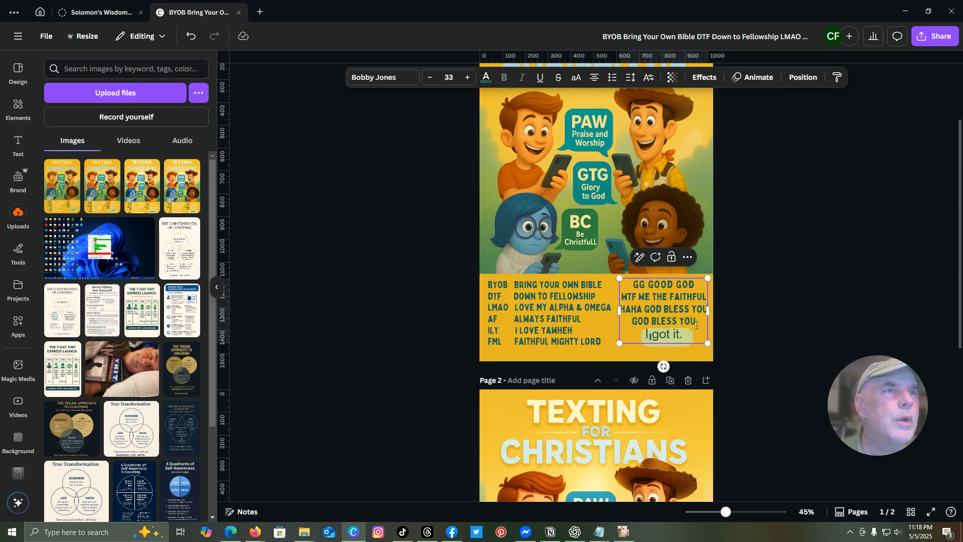
drag(696, 321, 622, 296)
scroll(678, 378, down, 5)
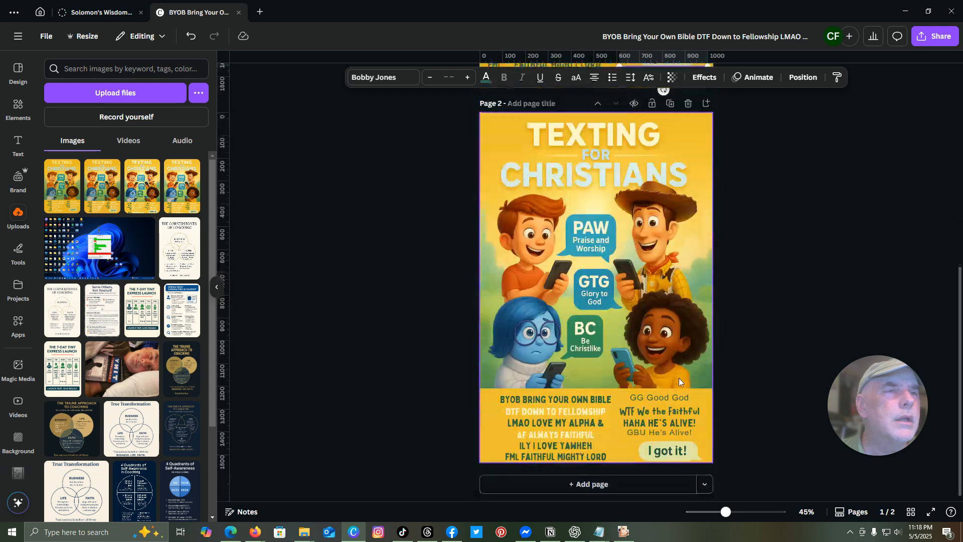
click(681, 411)
click(681, 411)
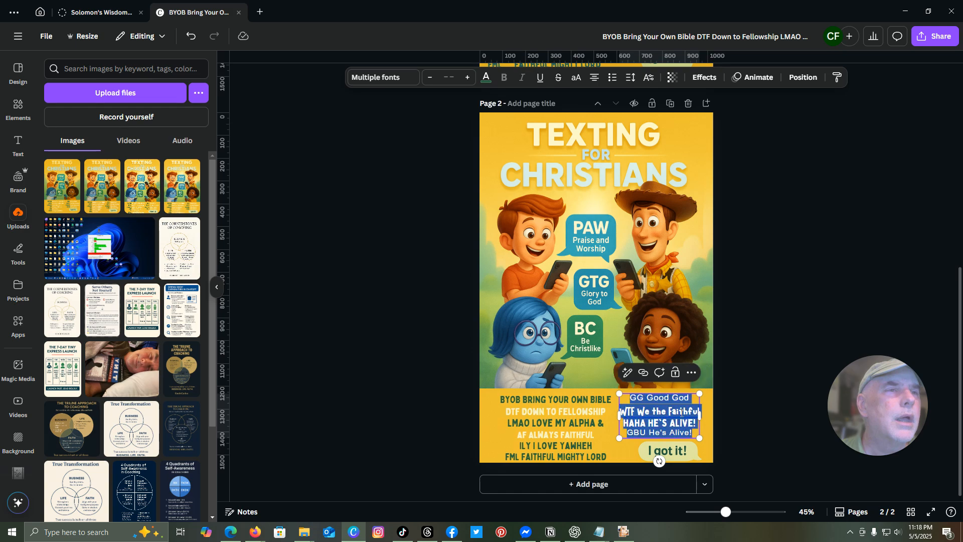
right_click(681, 412)
click(698, 460)
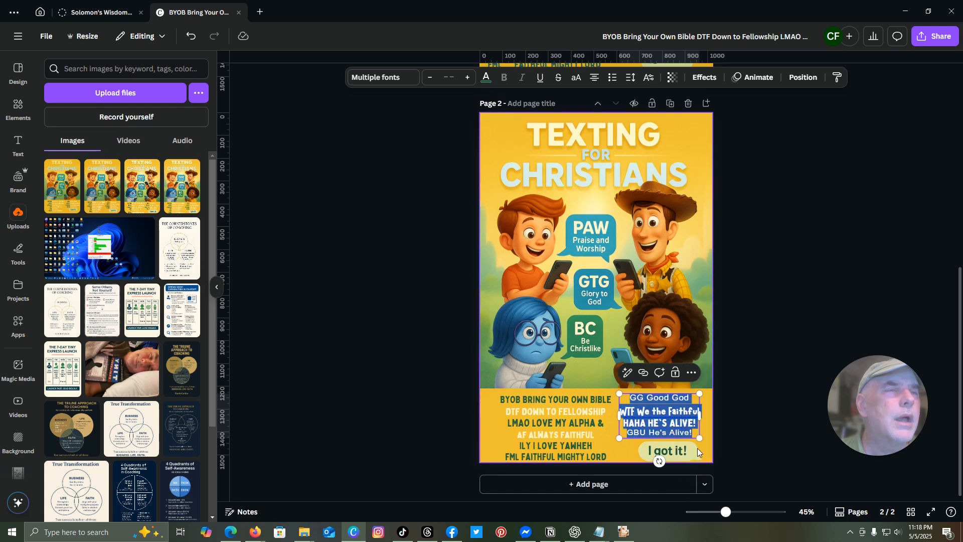
Replace the four abbreviation lines above "I got it." on page 1 with the copied list, leaving no extra blank line
scroll(660, 278, up, 5)
click(661, 320)
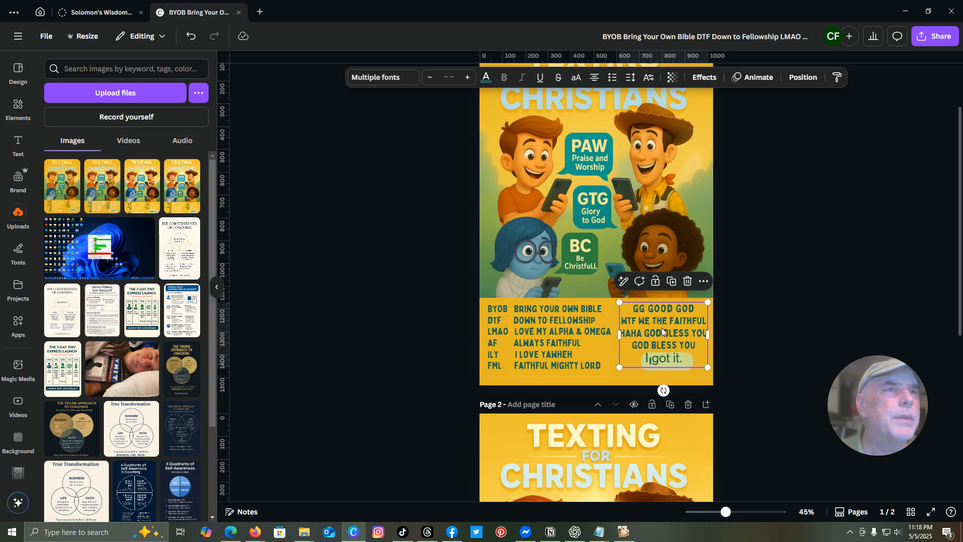
click(662, 331)
click(694, 357)
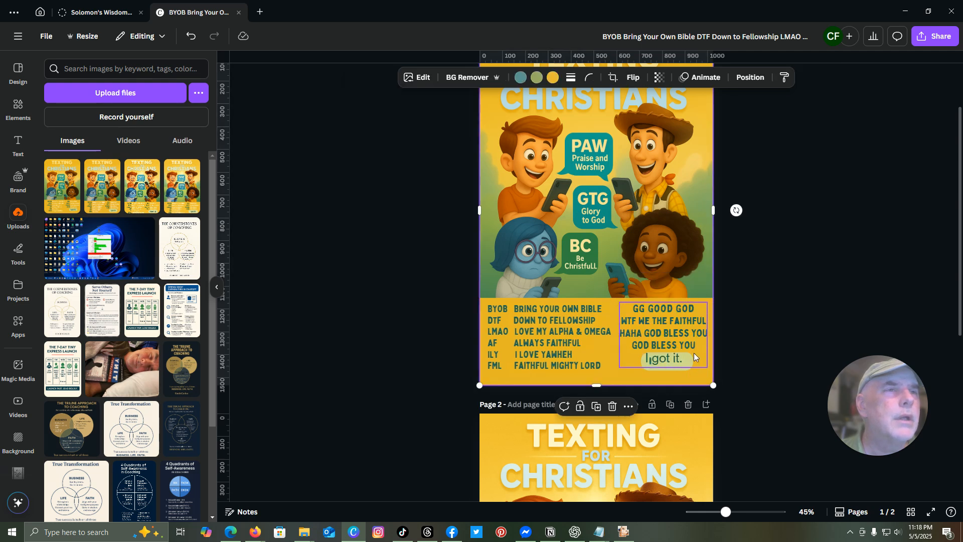
click(695, 344)
click(696, 343)
drag(696, 344, 630, 307)
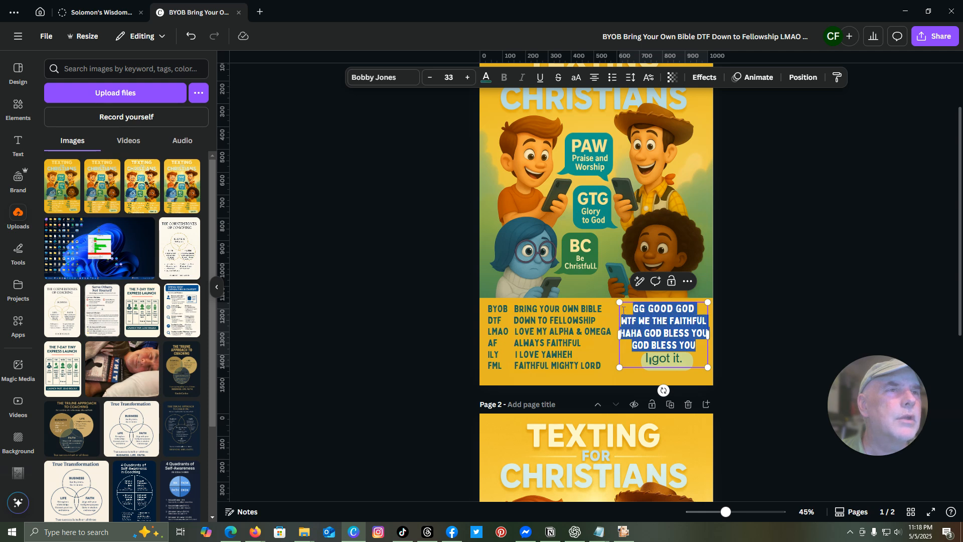
right_click(659, 320)
click(674, 381)
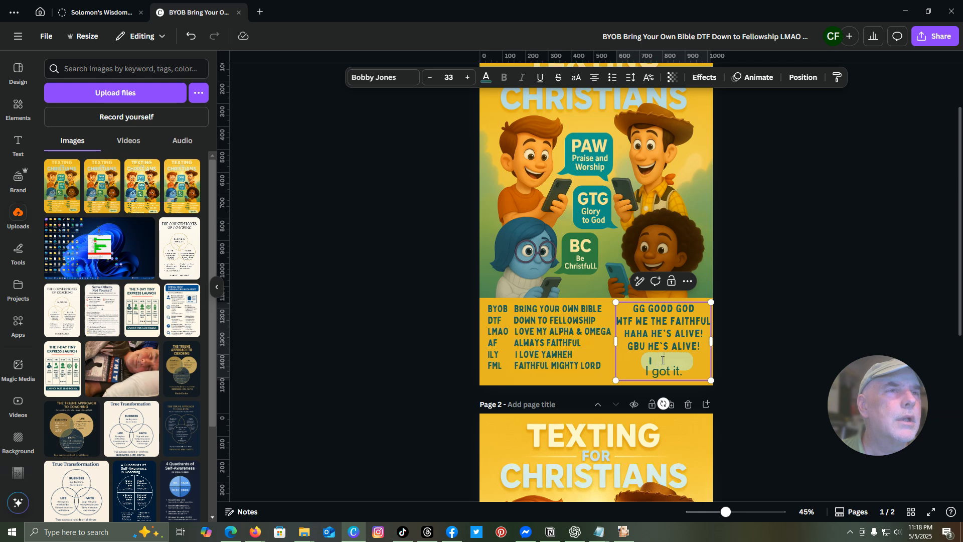
key(Delete)
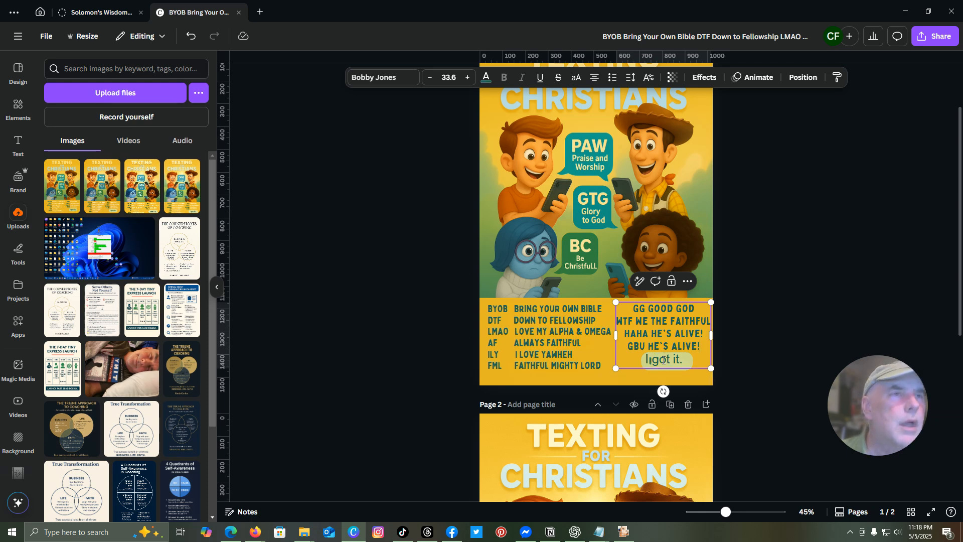
Make the GBU line in page 1's right list end with two exclamation marks
key(BackSpace)
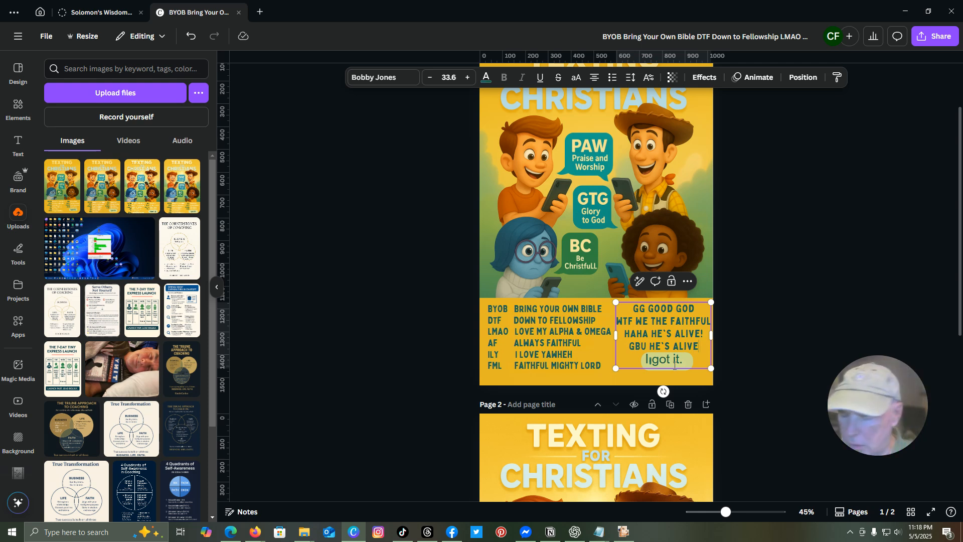
text(!)
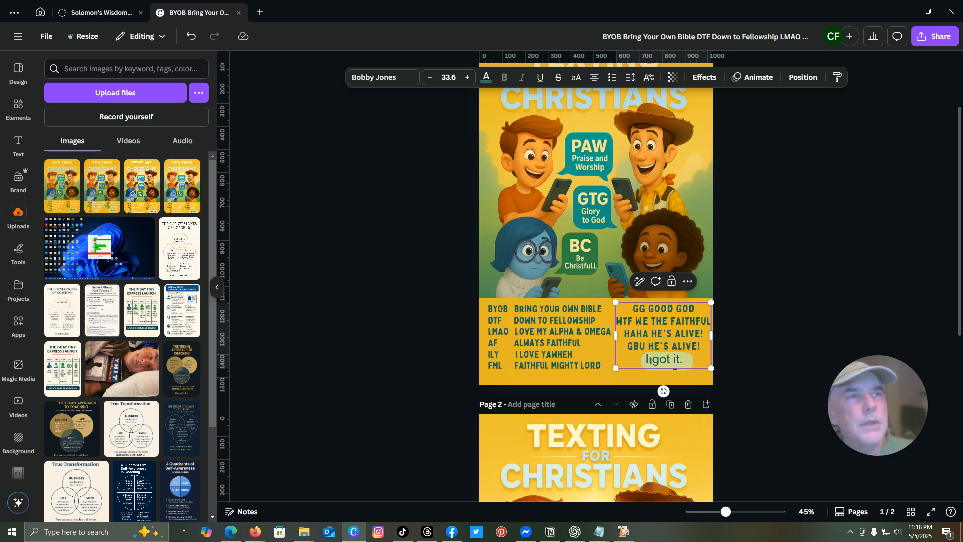
text(!)
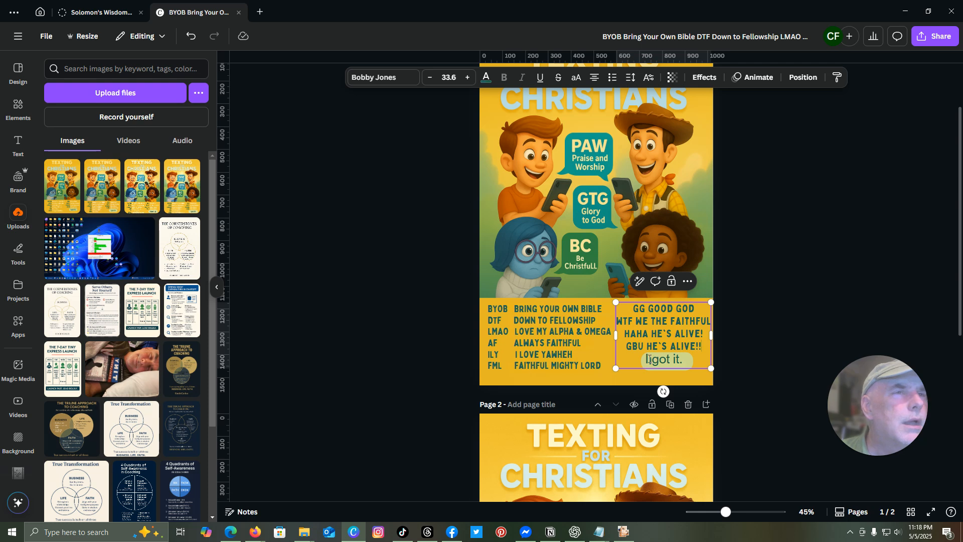
Delete the "I got it." text and its leftover empty line from page 1's right abbreviation list
drag(646, 359, 686, 359)
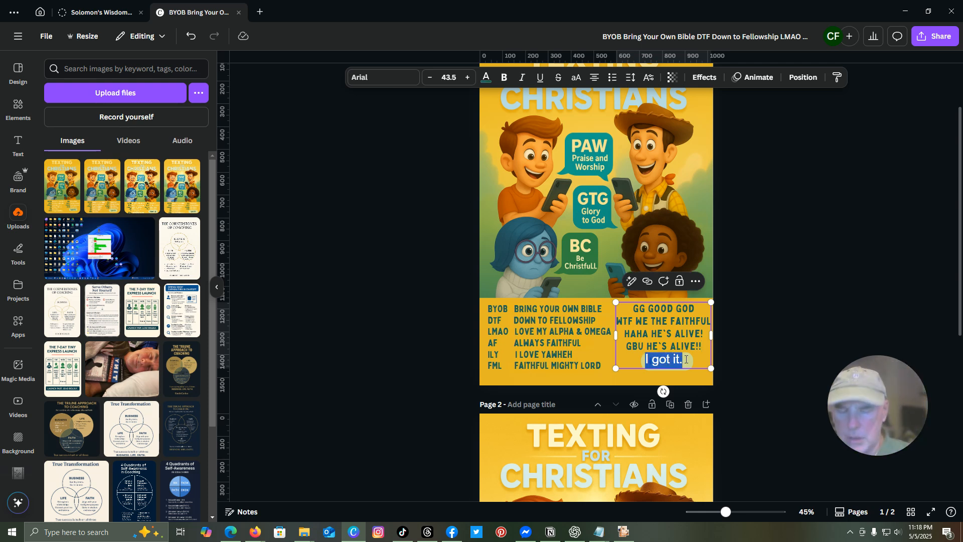
key(BackSpace)
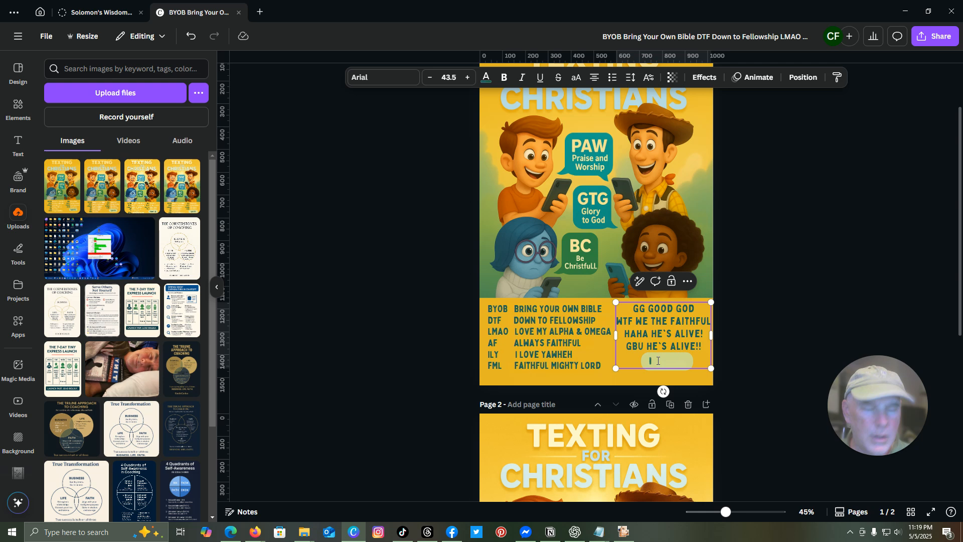
key(BackSpace)
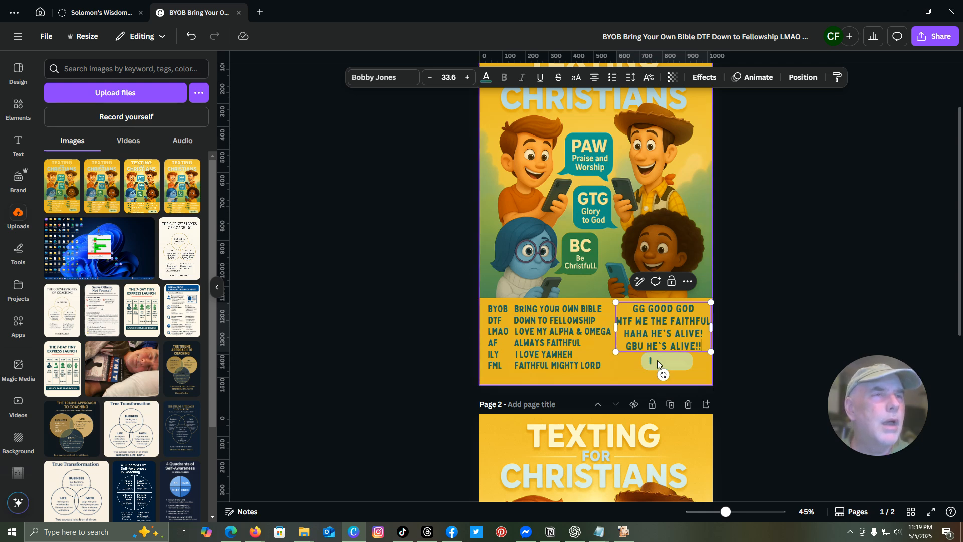
click(657, 360)
double_click(657, 360)
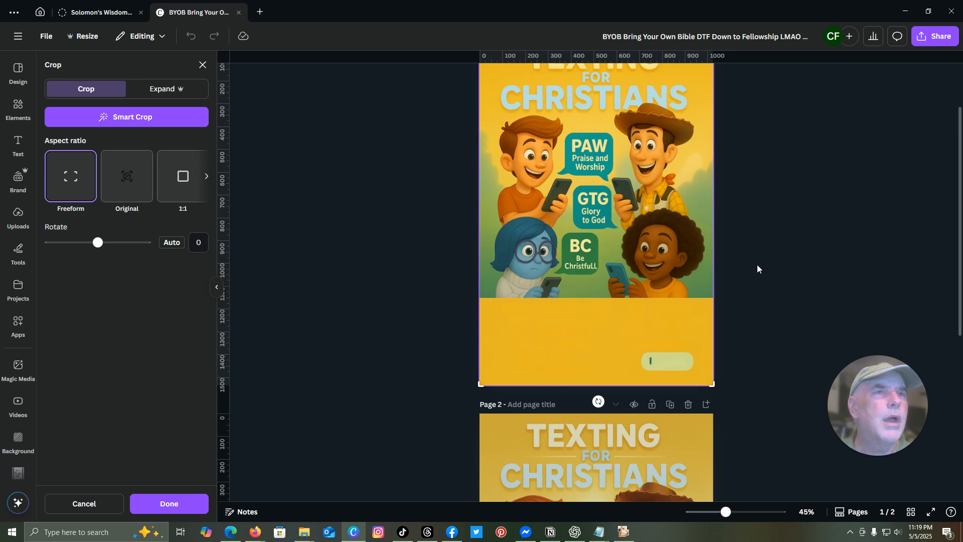
click(747, 375)
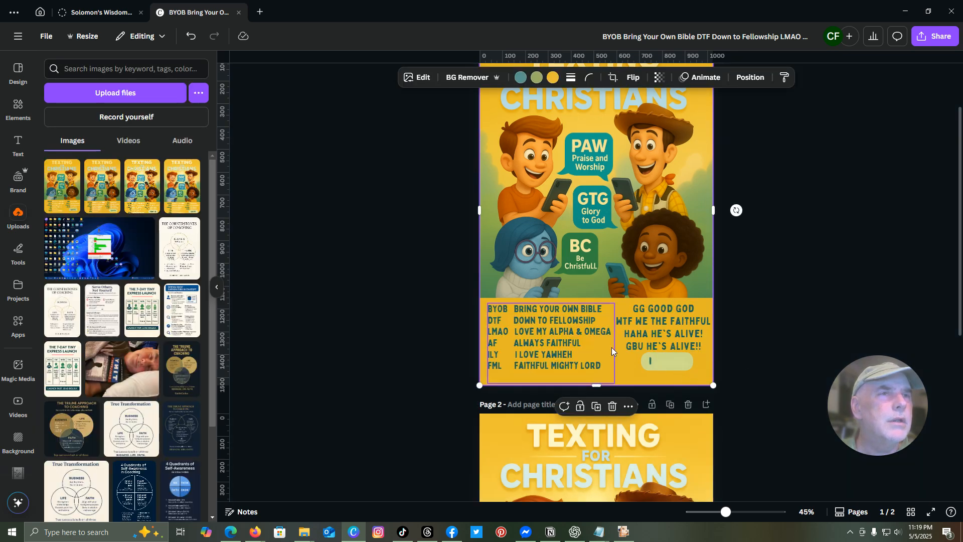
Compare the right abbreviation list and the speech bubble below it on page 1 with those on page 2
click(628, 339)
click(654, 358)
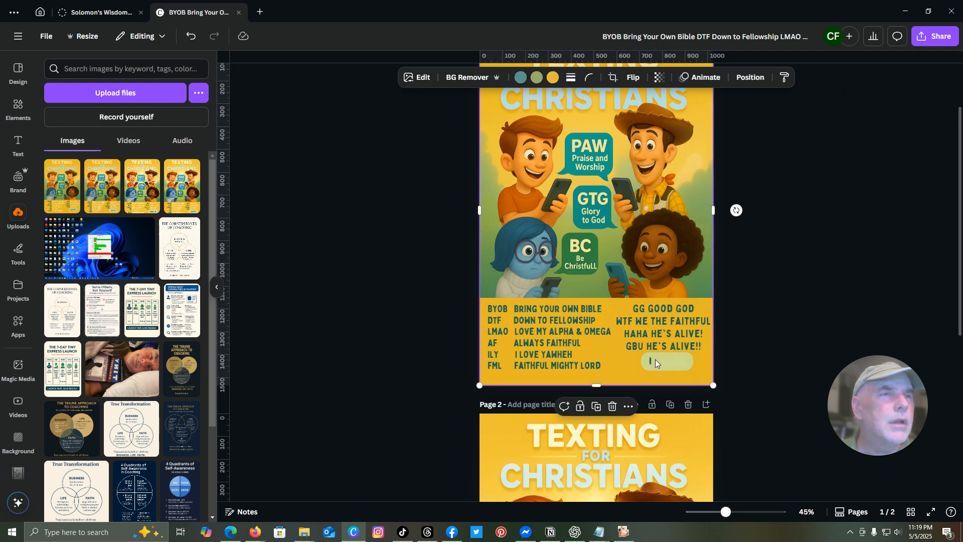
click(675, 341)
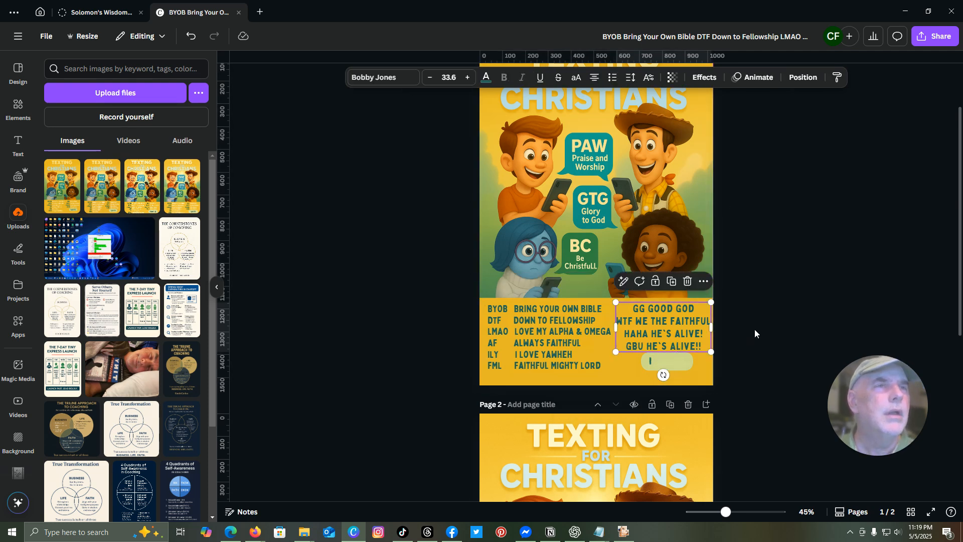
scroll(690, 386, down, 2)
scroll(690, 386, down, 4)
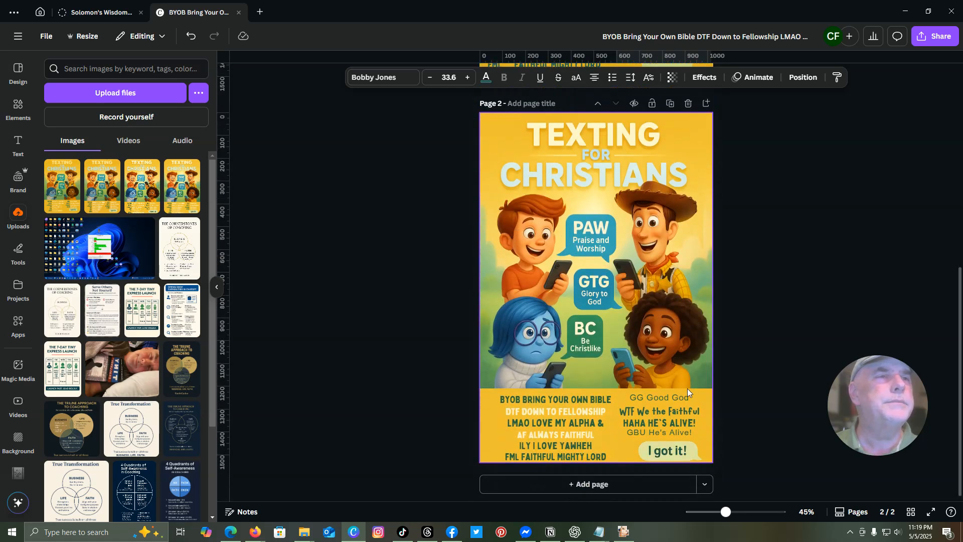
click(675, 446)
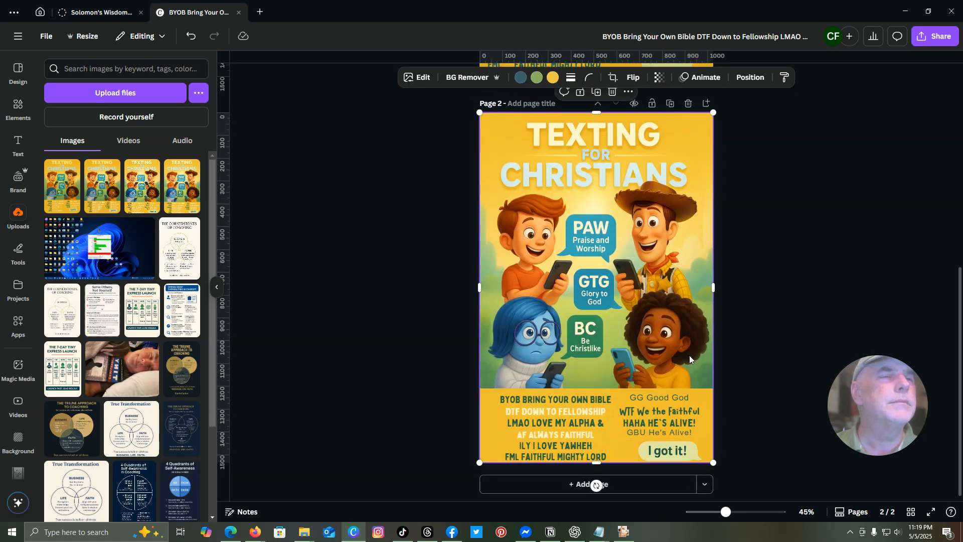
scroll(688, 351, up, 5)
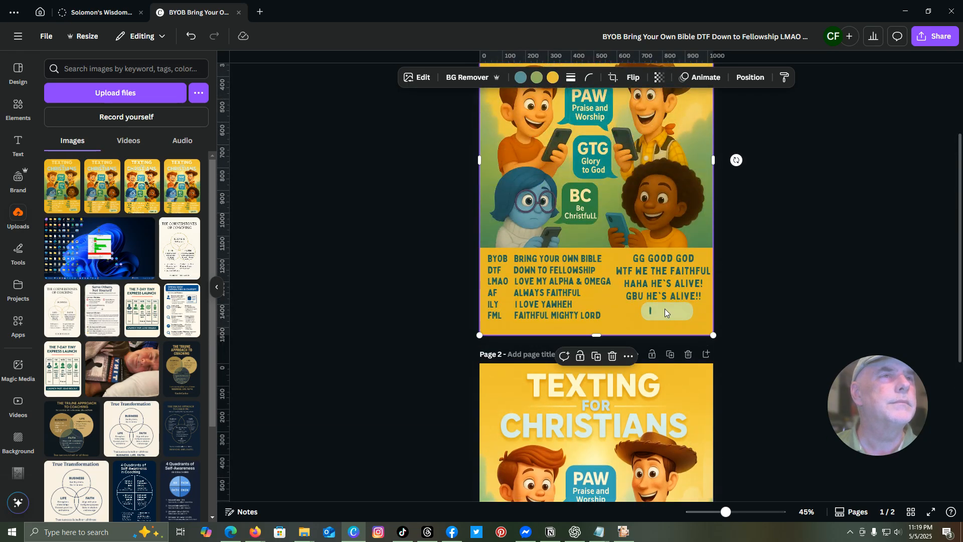
click(666, 284)
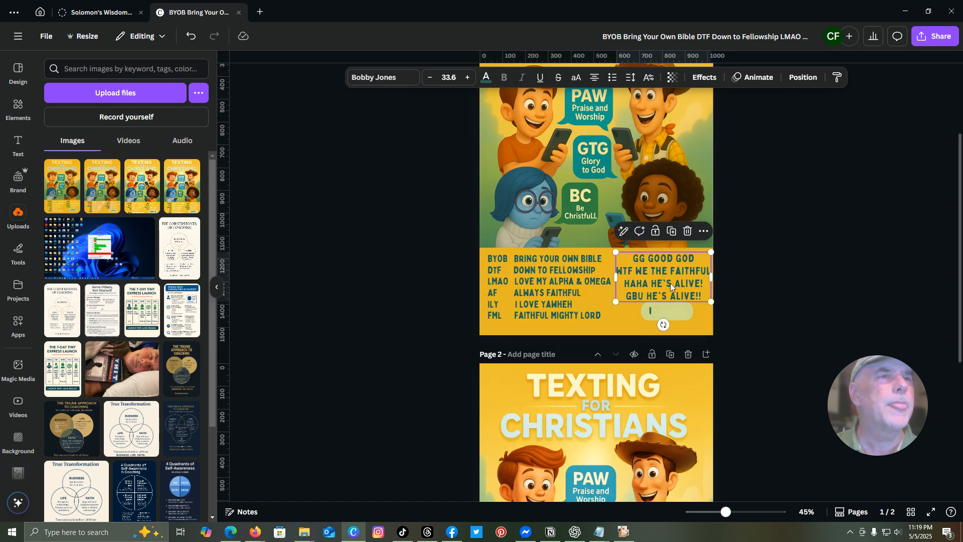
click(669, 311)
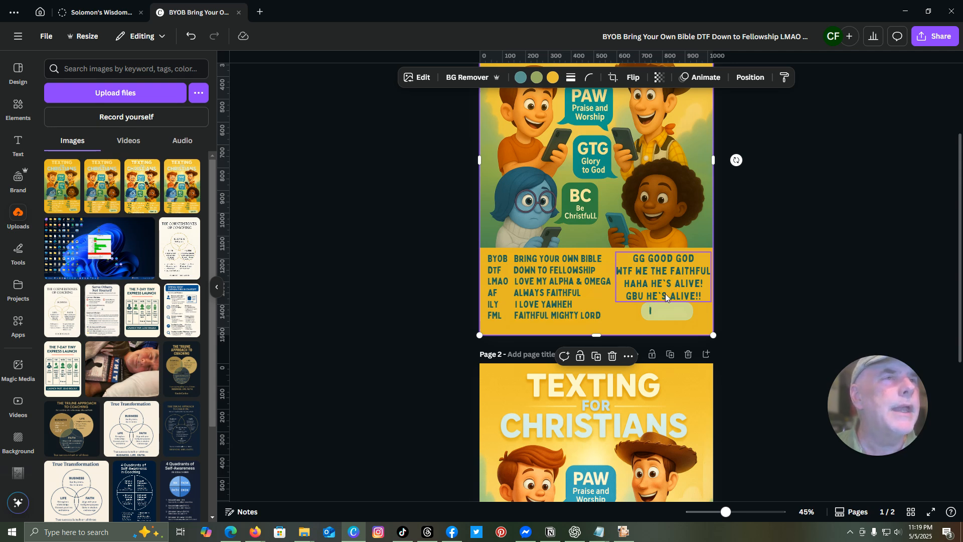
Replace the phrase after GBU in page 1's right list with "GOD BLESS U!!"
click(684, 296)
triple_click(684, 295)
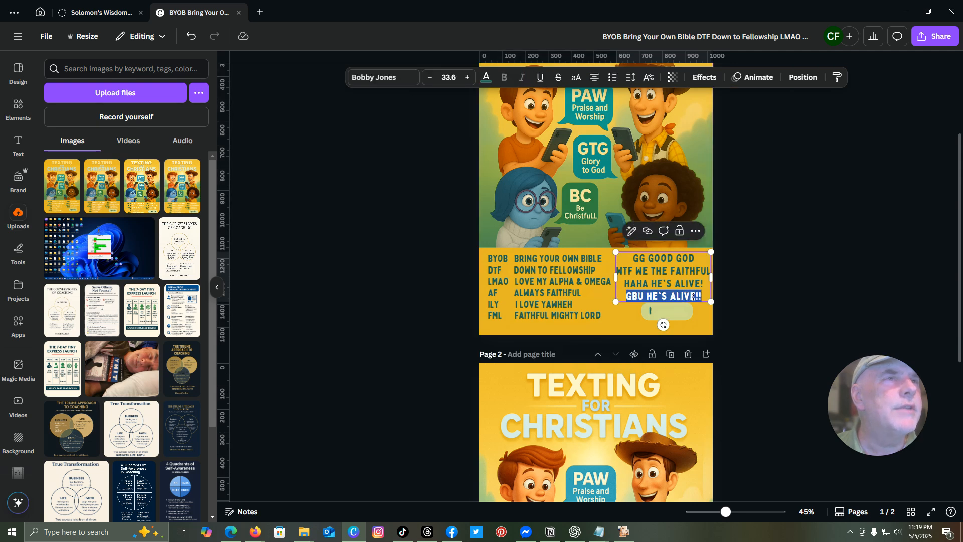
click(703, 297)
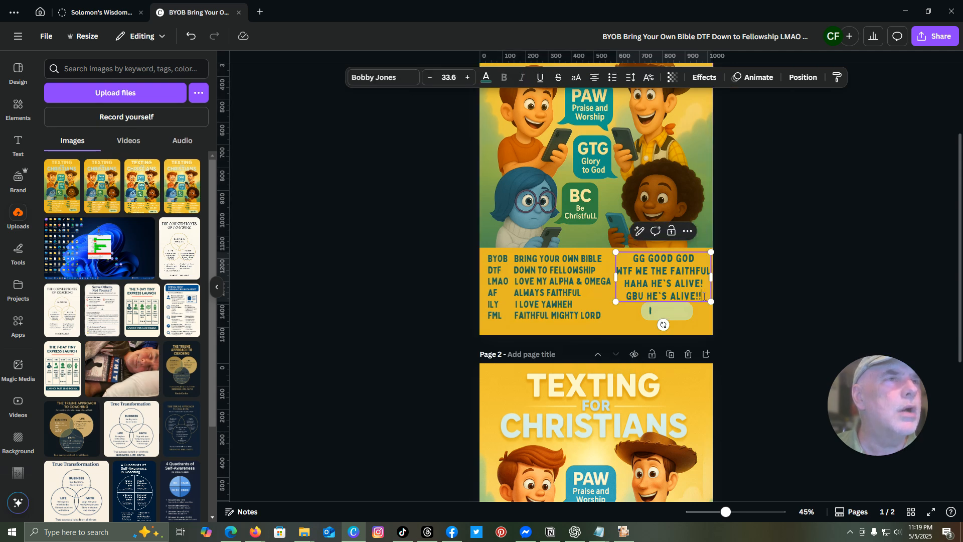
drag(703, 296, 647, 296)
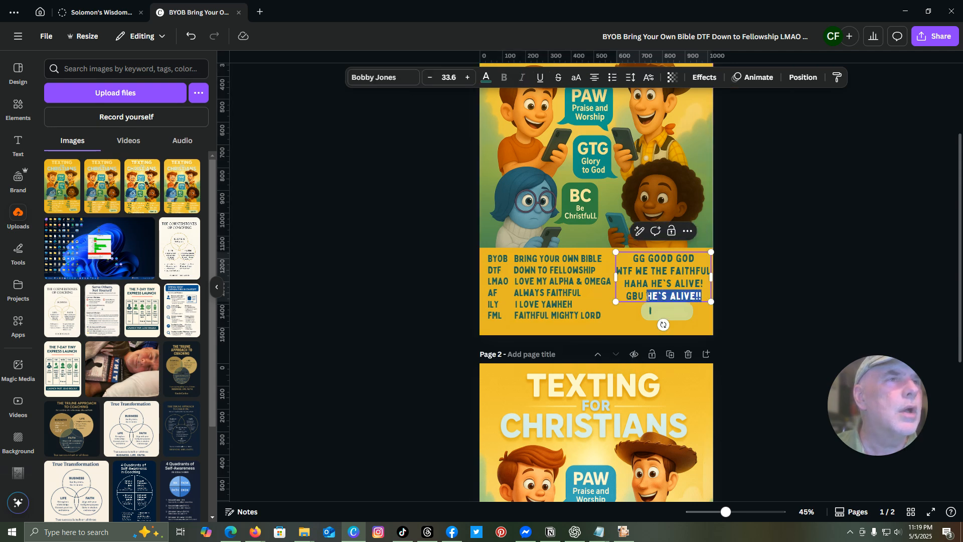
key(BackSpace)
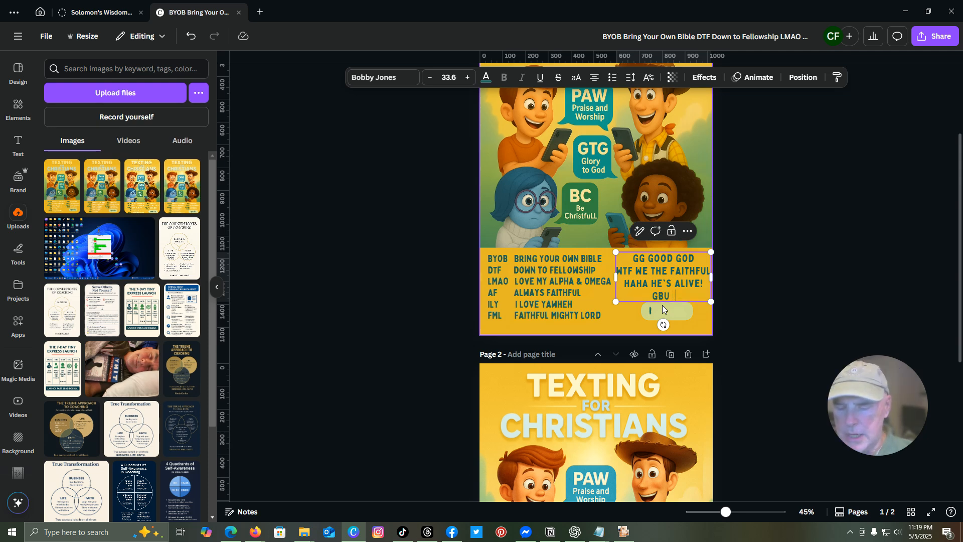
text(GOD BLESS)
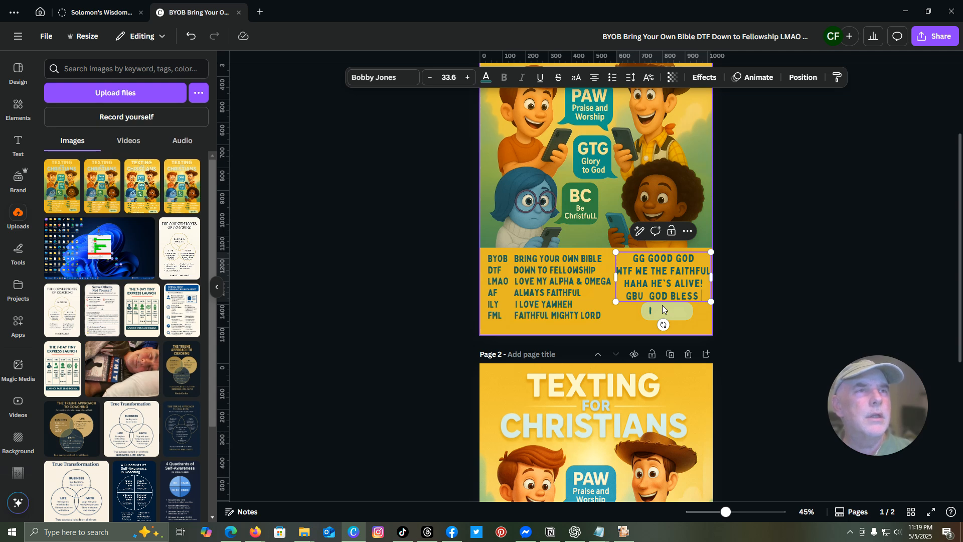
text( U)
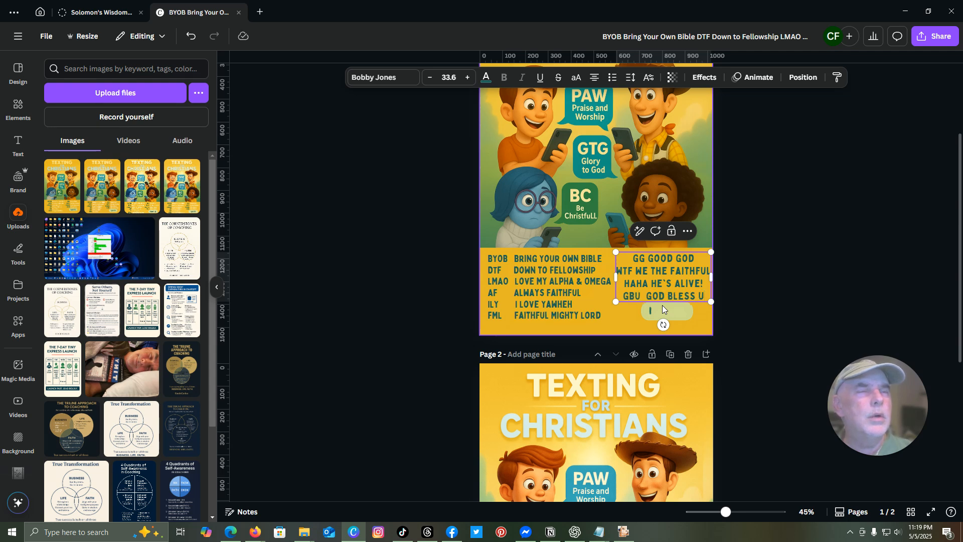
text(!!)
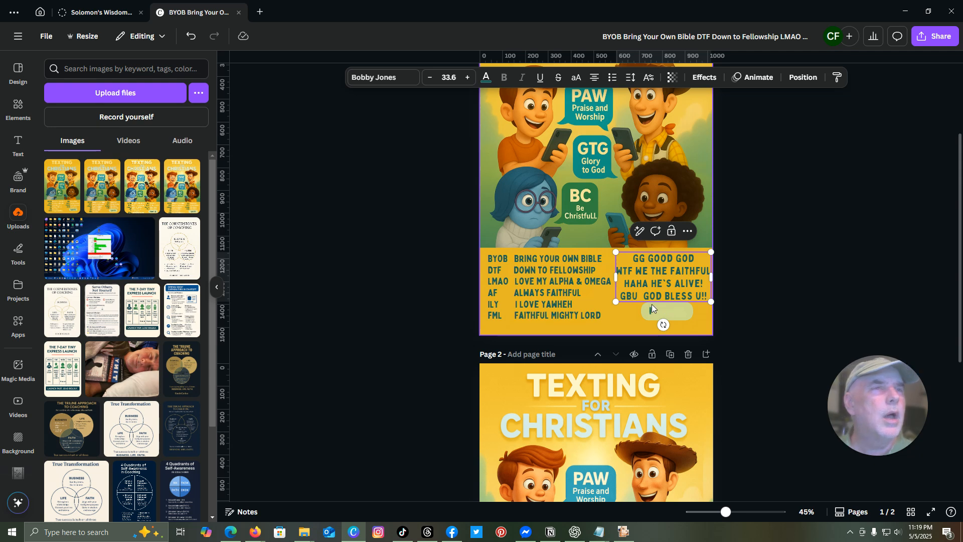
Left-align all four lines of the right abbreviation list on page 1
drag(631, 257, 707, 297)
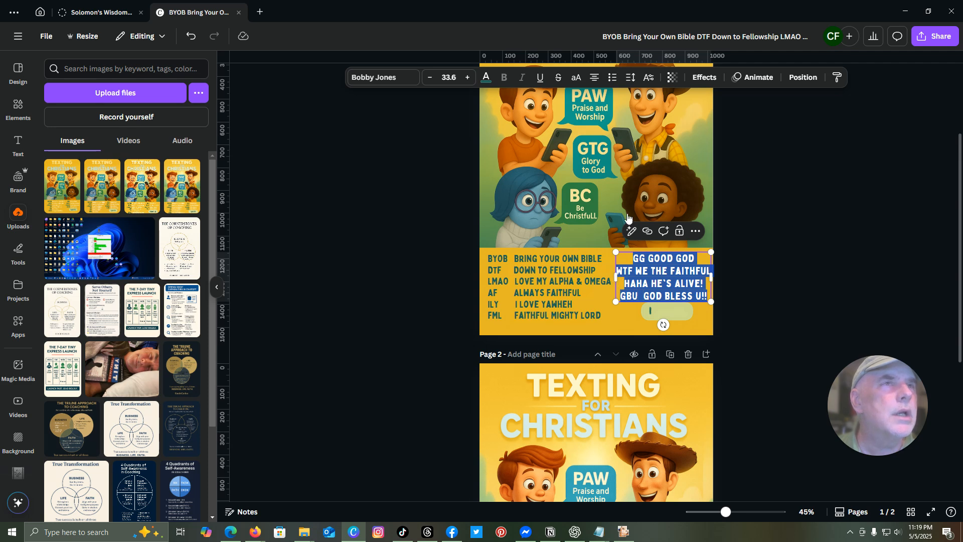
click(593, 78)
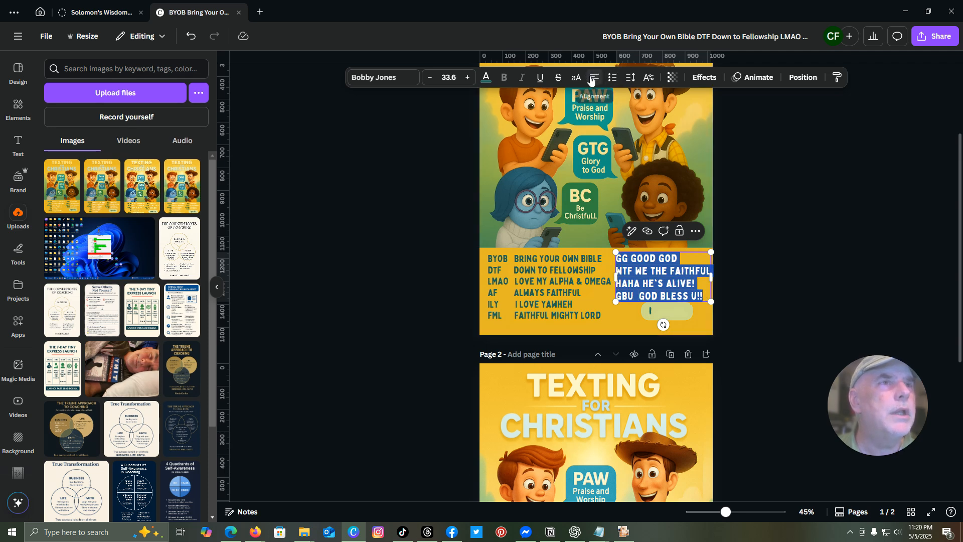
click(695, 318)
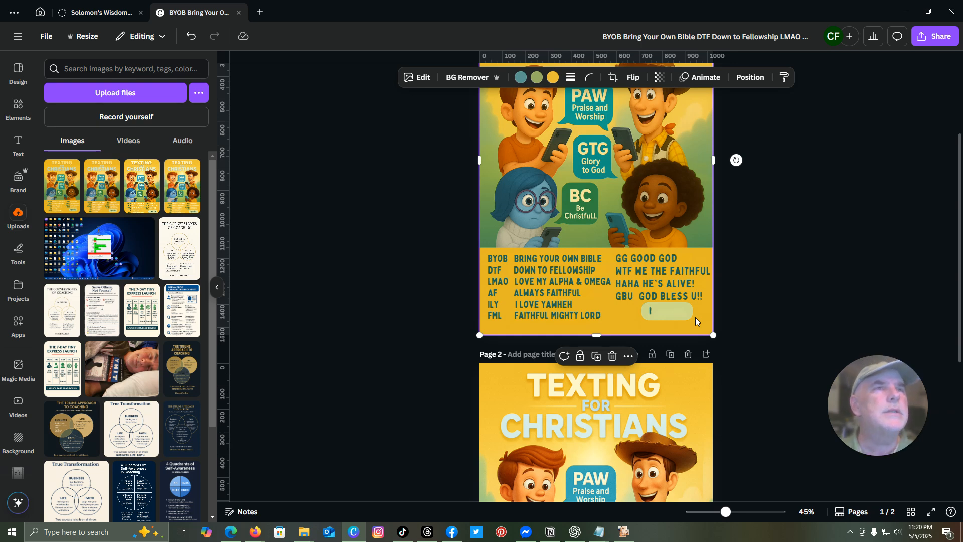
Insert extra spaces between GG and GOOD GOD in page 1's right list and try a wider gap after WTF
click(631, 257)
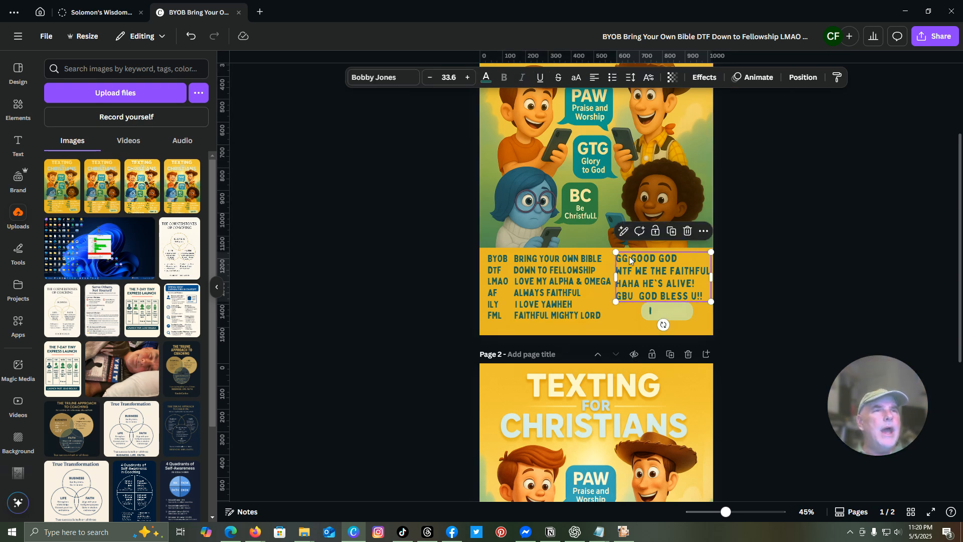
double_click(631, 258)
click(632, 258)
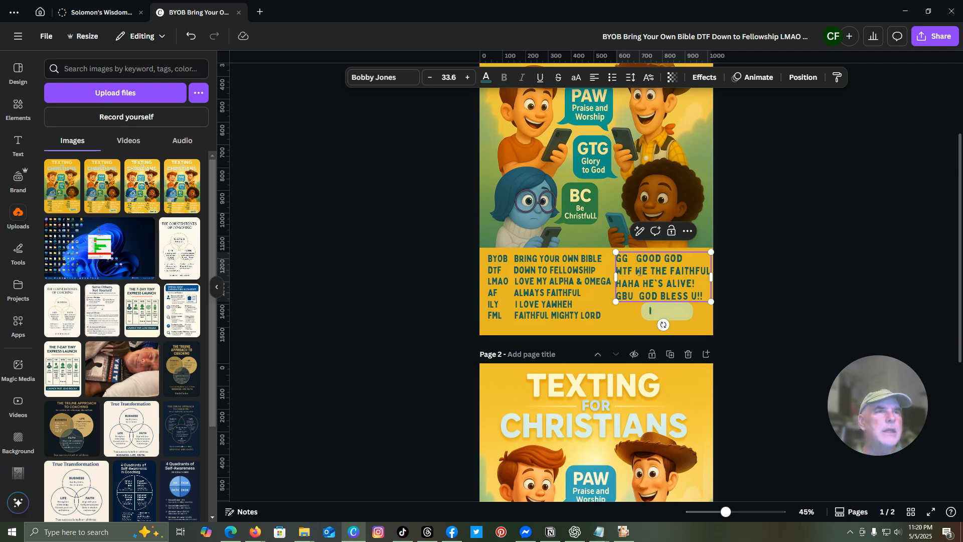
click(635, 273)
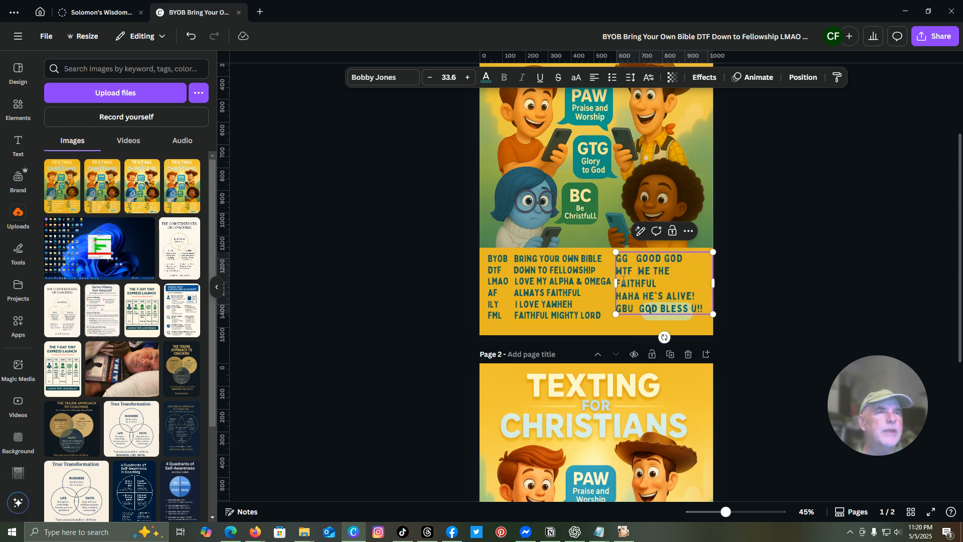
key(BackSpace)
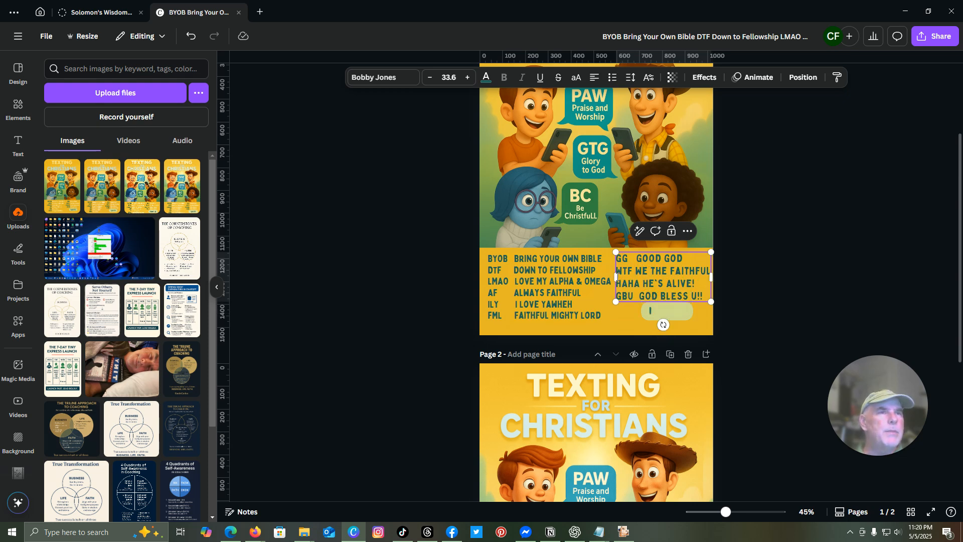
Extend the right list's text box slightly toward the left list and shorten the gap before GOOD GOD
drag(615, 277, 612, 276)
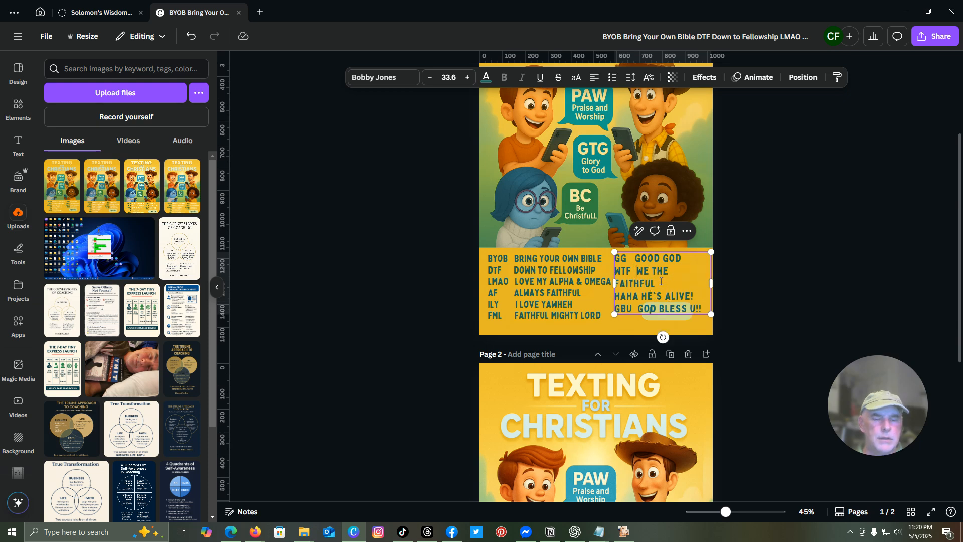
key(BackSpace)
click(636, 257)
key(BackSpace)
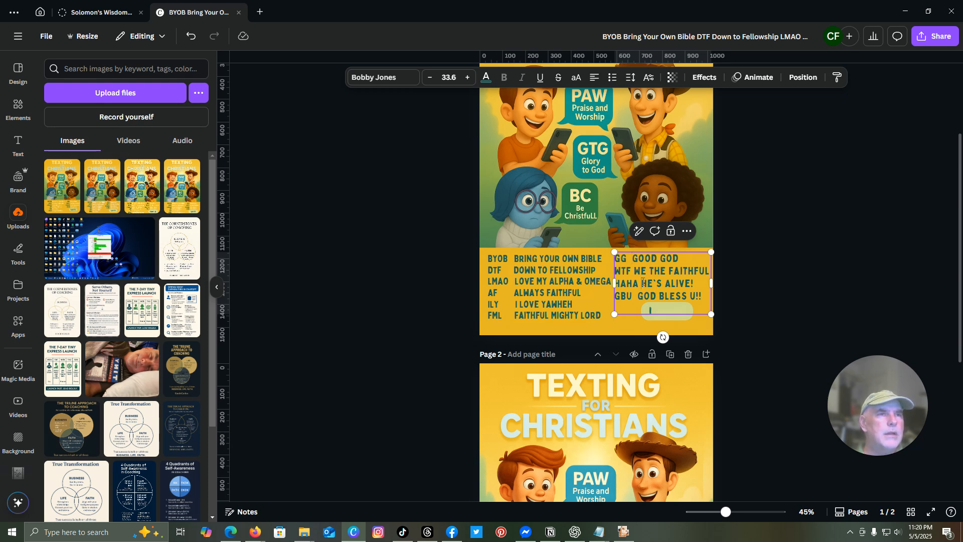
Add a space between HAHA and HE'S ALIVE! and widen the right list's text box to the page edge
click(642, 282)
click(561, 283)
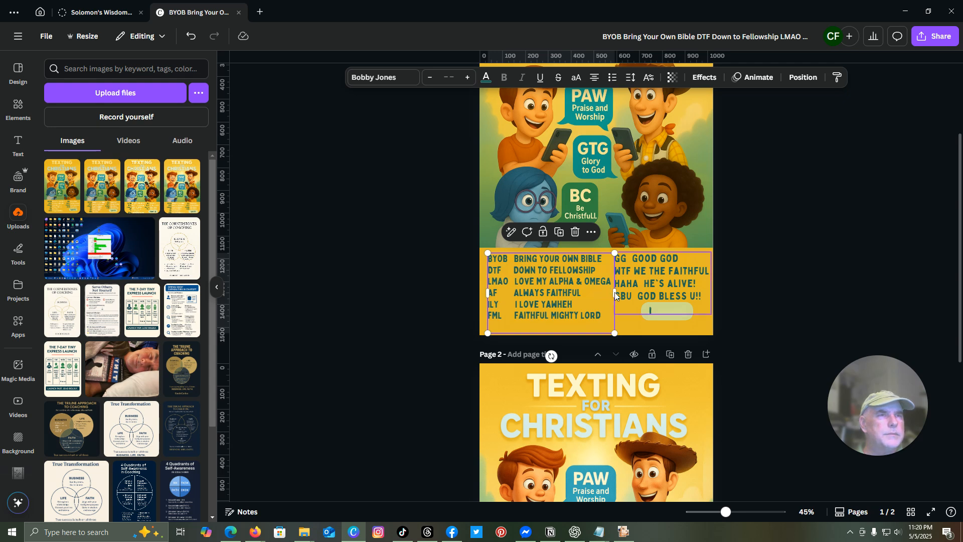
click(651, 282)
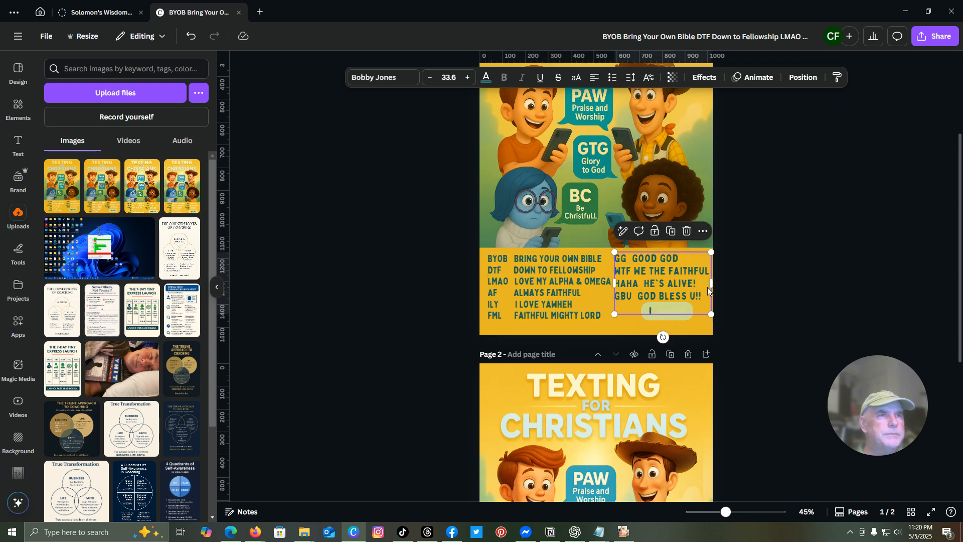
drag(709, 284, 714, 284)
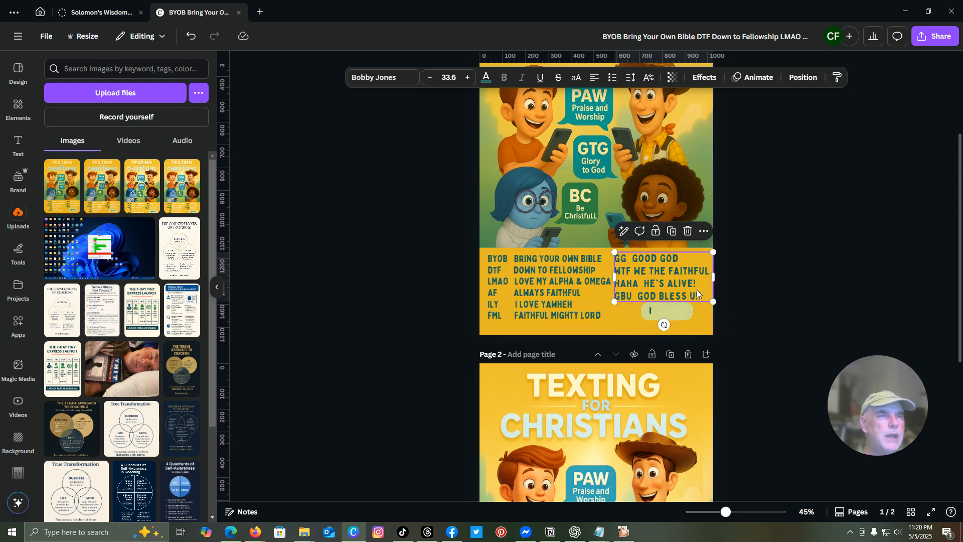
Add spaces after GG and GBU so GOOD GOD and GOD BLESS U!! line up with HE'S ALIVE!
click(634, 257)
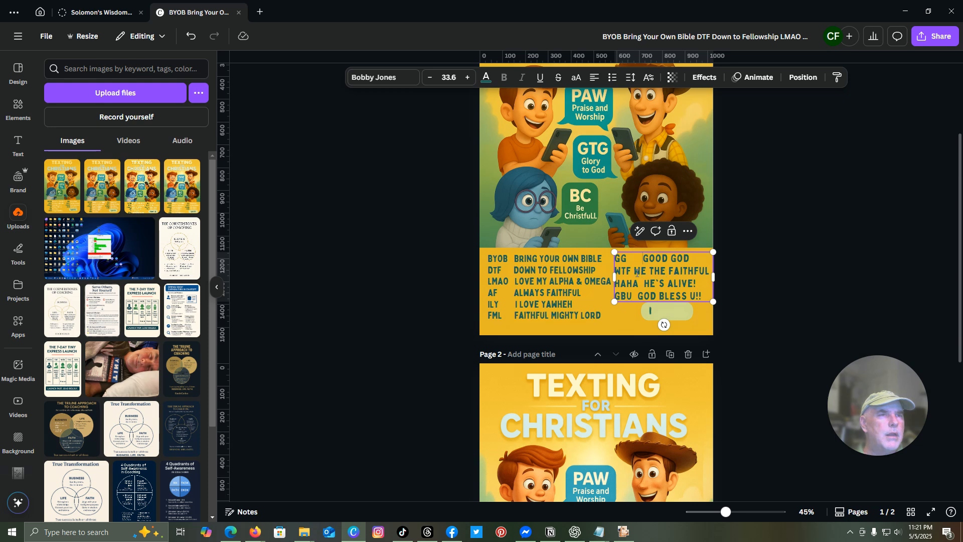
drag(634, 271, 706, 271)
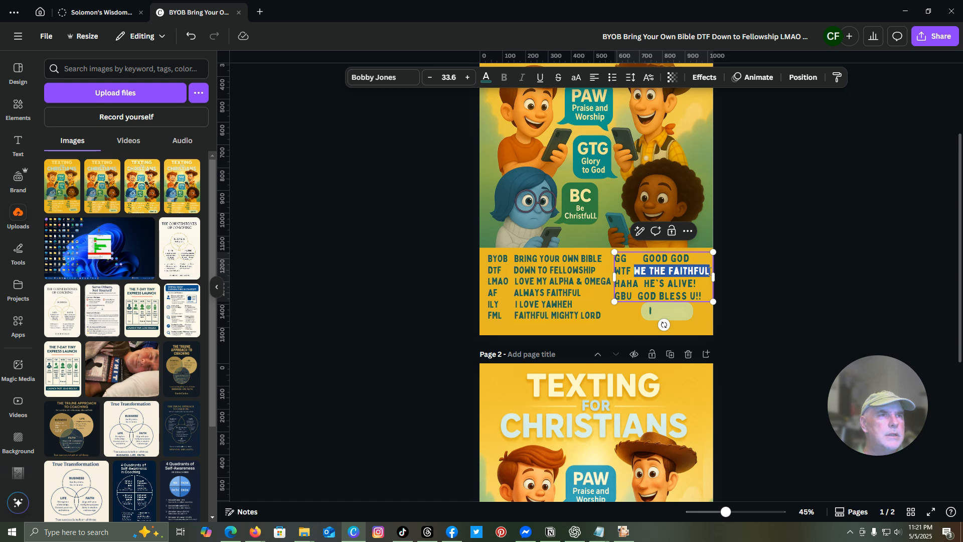
drag(710, 271, 708, 272)
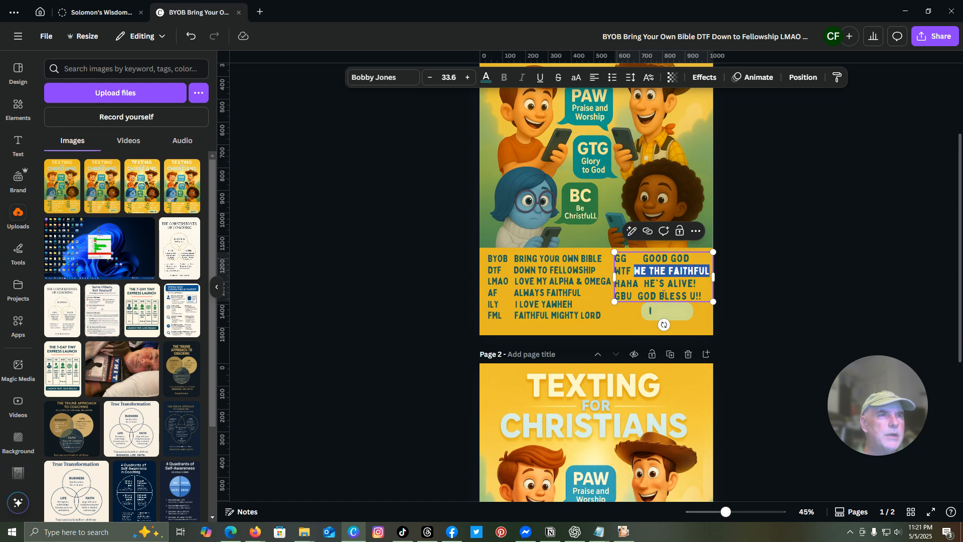
click(642, 296)
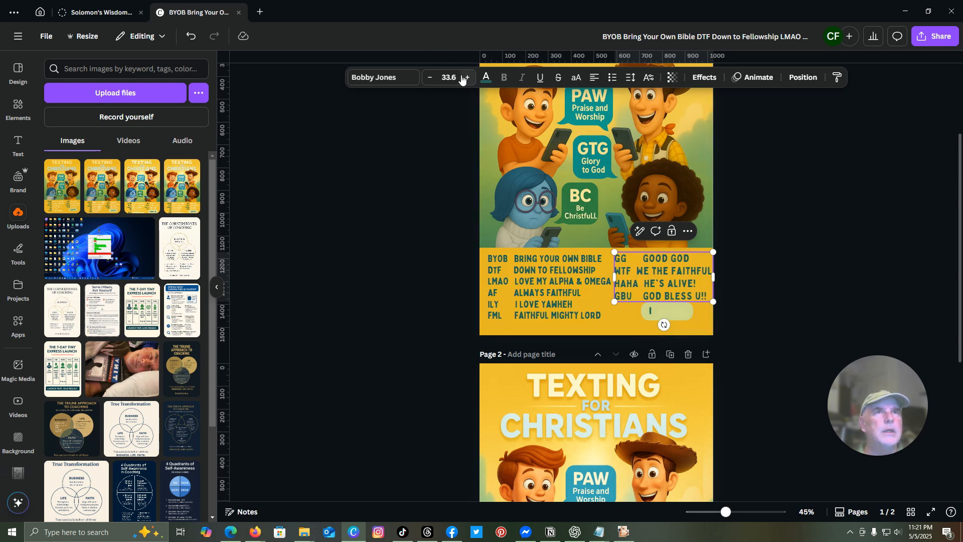
Set WE THE FAITHFUL and the HAHA line to font size 31.6, adjusting the gaps before both phrases to line them up
click(430, 78)
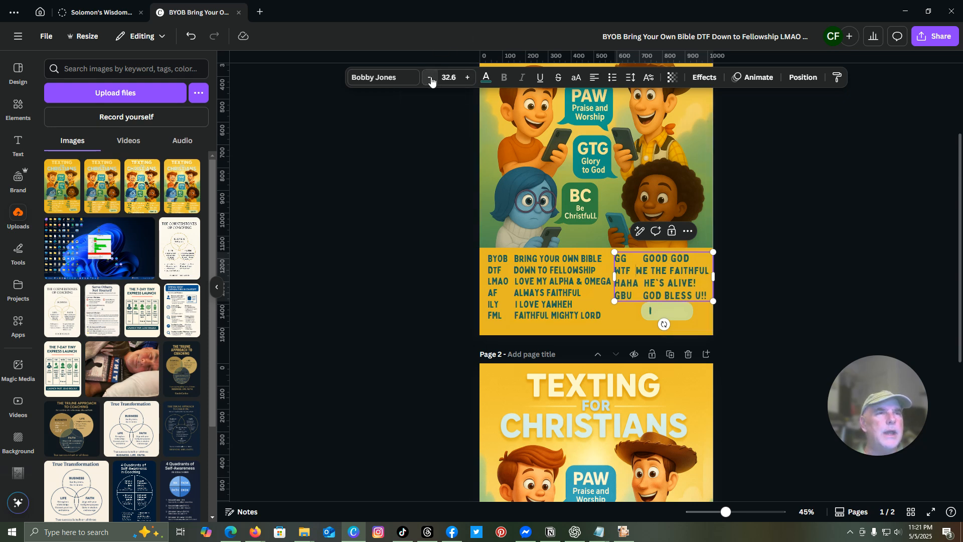
click(430, 79)
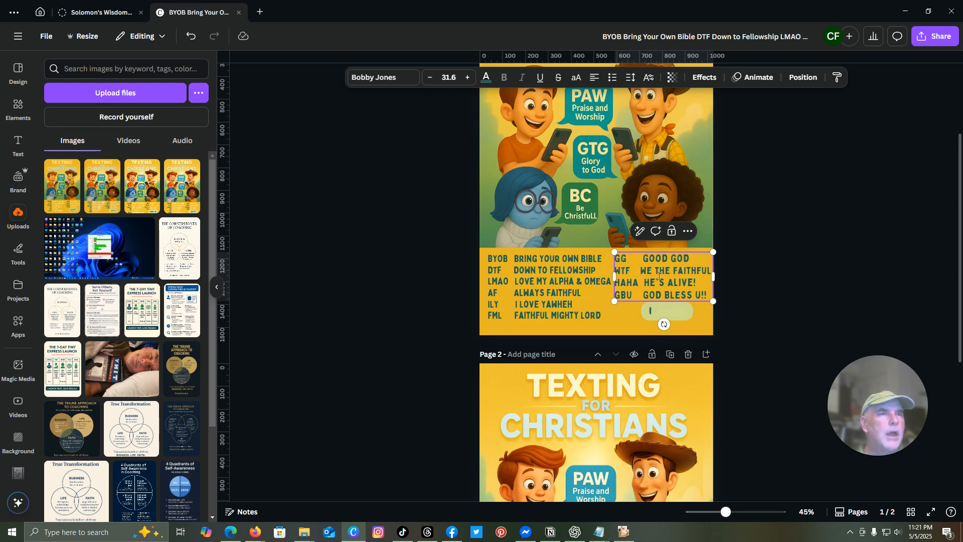
click(638, 284)
drag(700, 283, 616, 283)
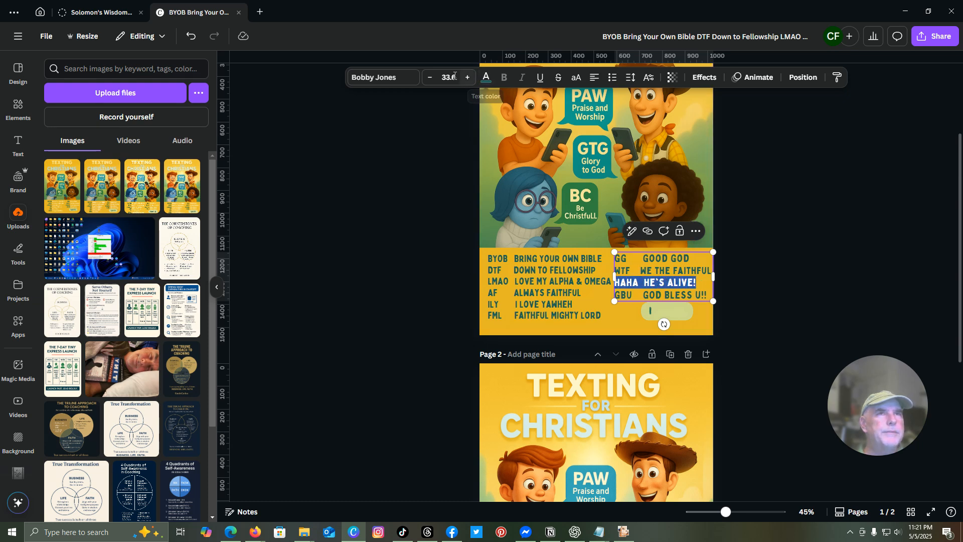
click(431, 80)
click(431, 80)
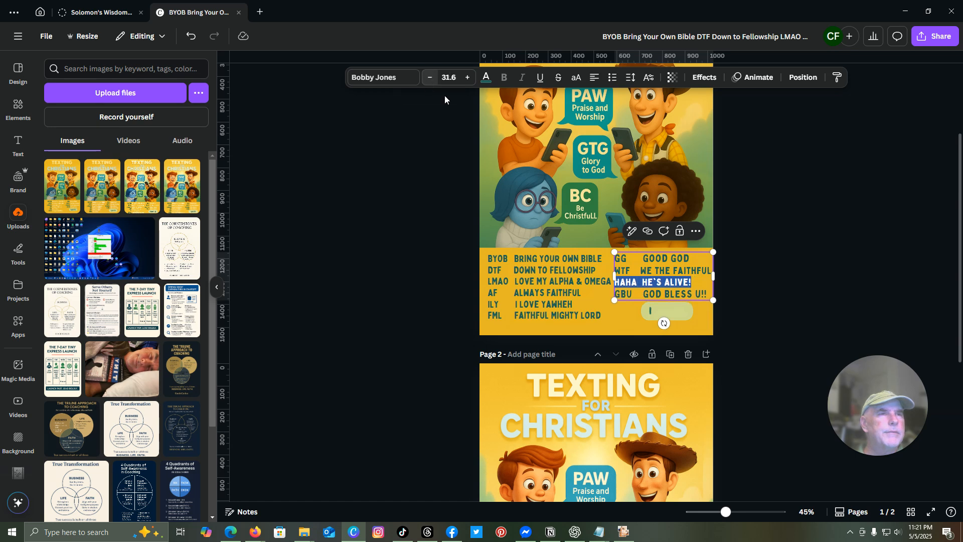
click(640, 283)
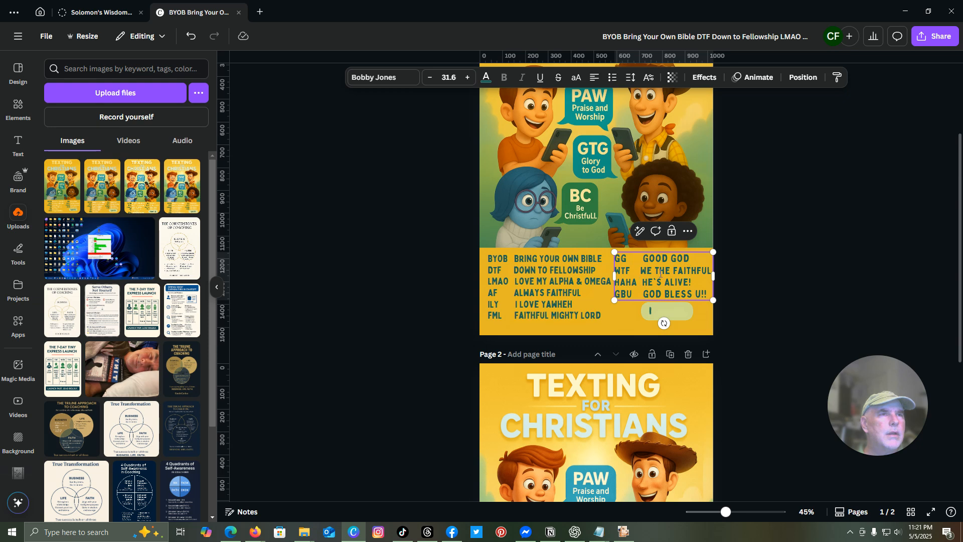
Set WE THE FAITHFUL to font size 30.6 and shift it into line with the phrases around it
drag(642, 270, 712, 271)
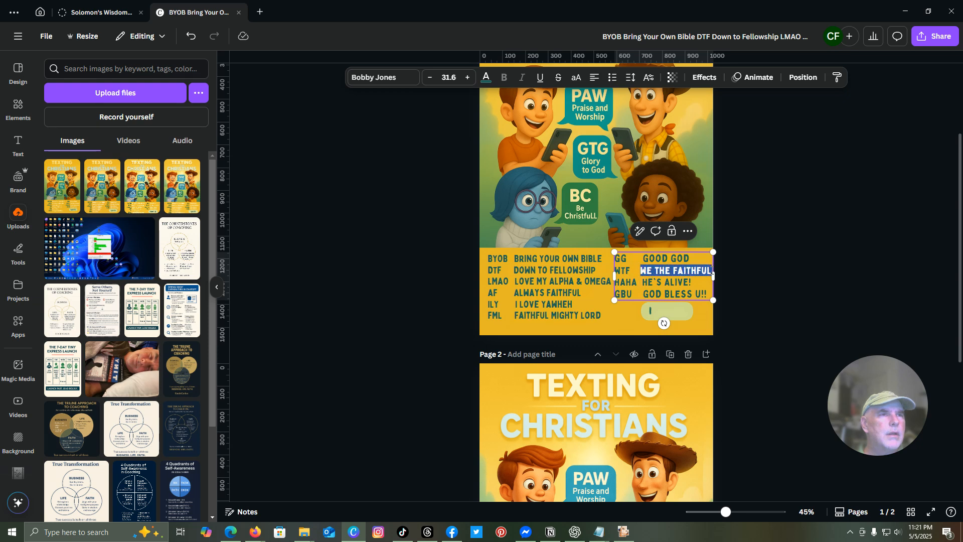
click(430, 77)
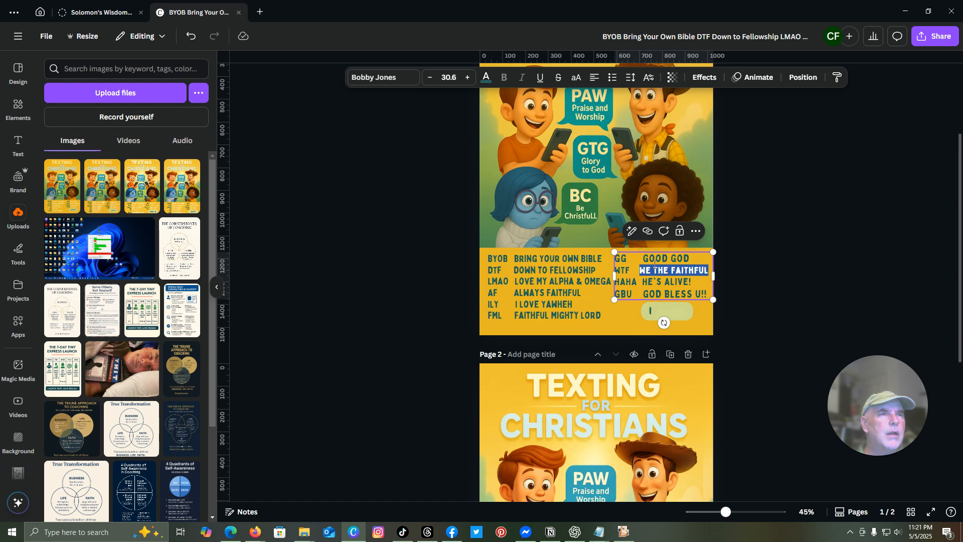
click(641, 270)
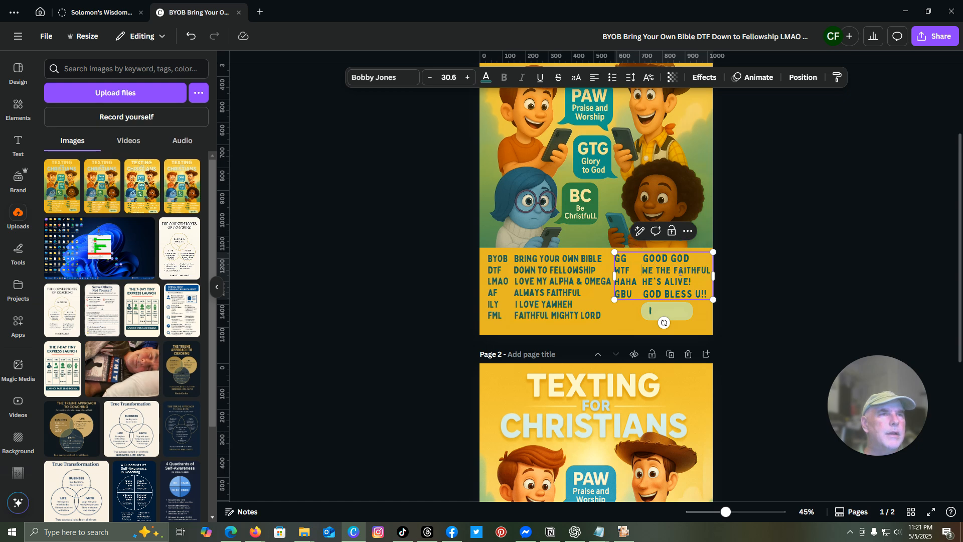
Set GOD BLESS U!! in the right list to font size 32.6 and deselect the text
drag(643, 295, 707, 294)
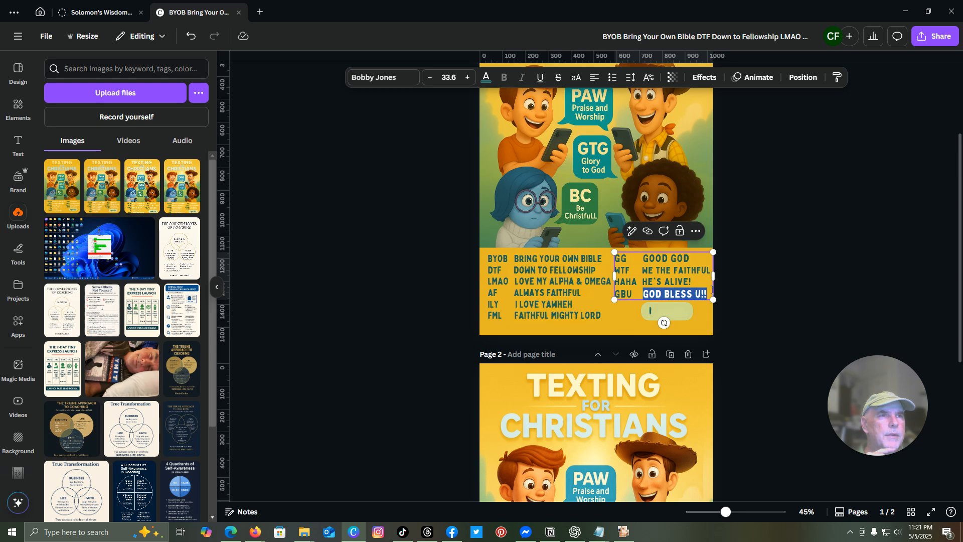
click(430, 78)
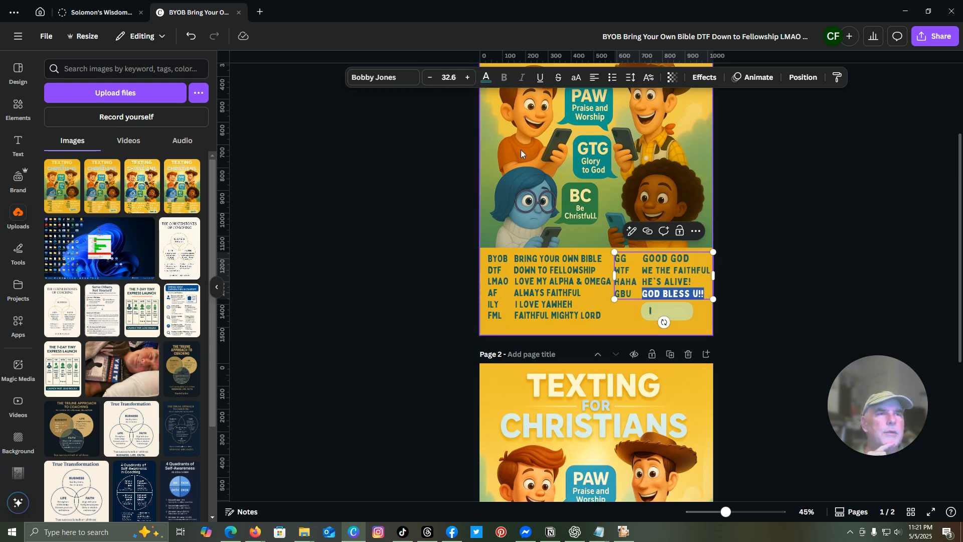
click(625, 308)
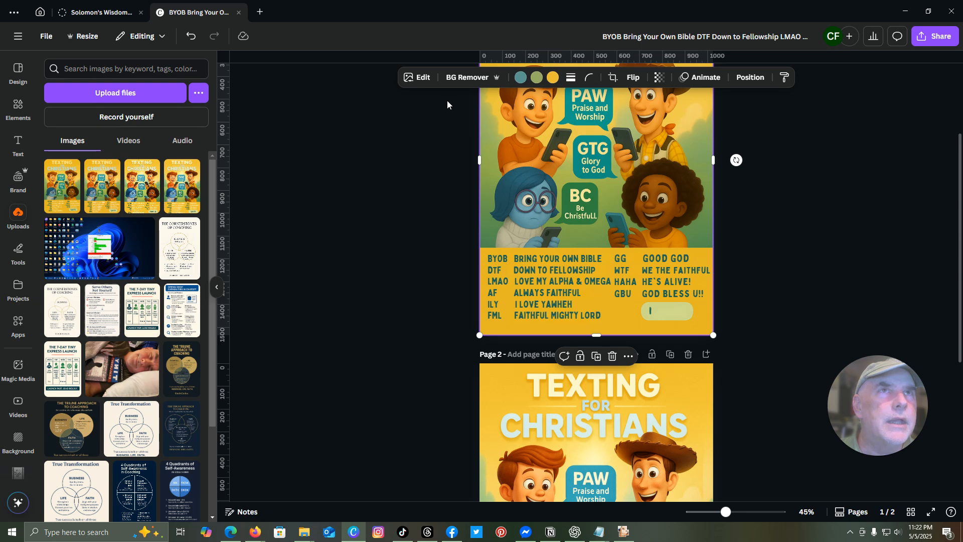
click(421, 78)
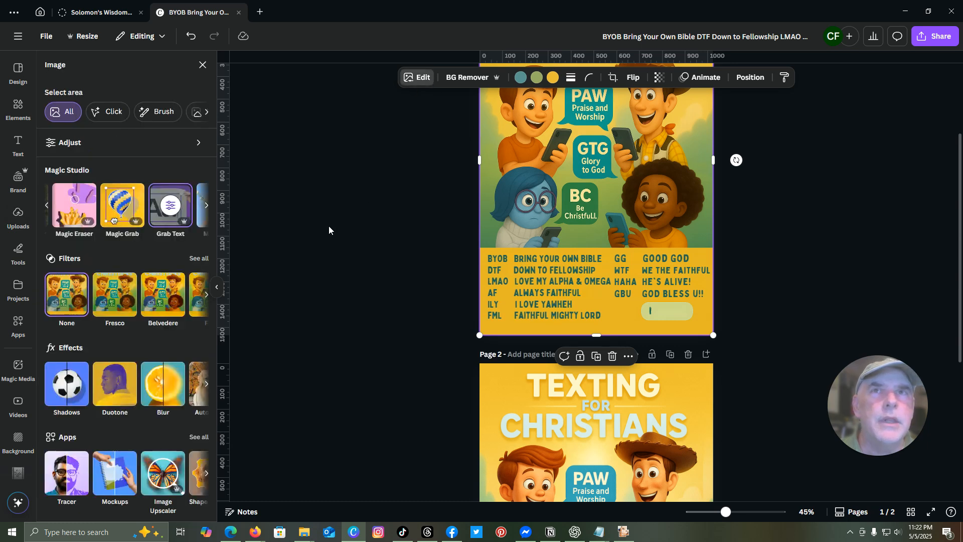
click(172, 214)
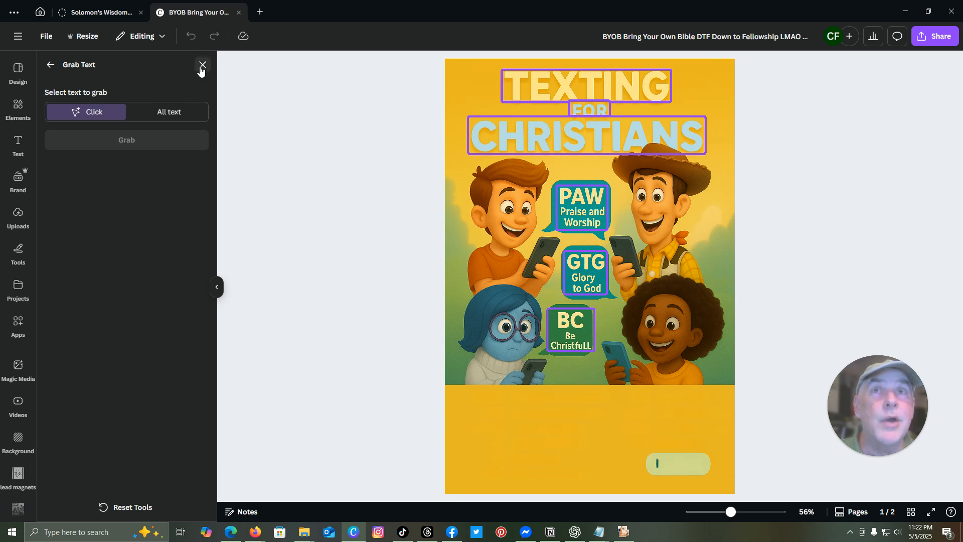
click(50, 65)
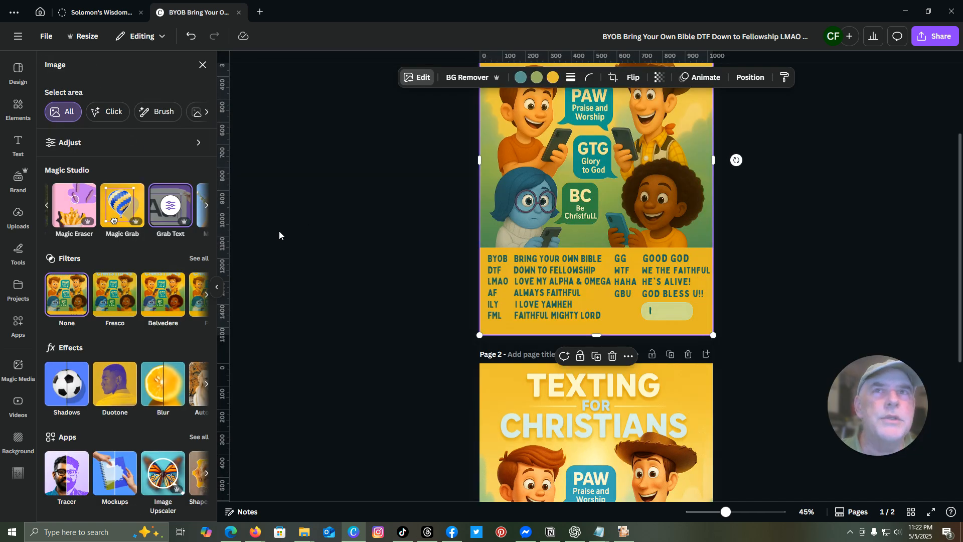
Try marking the leftover speech bubble below page 1's right list with the Magic Eraser, using brush sizes 40 and 22
click(83, 215)
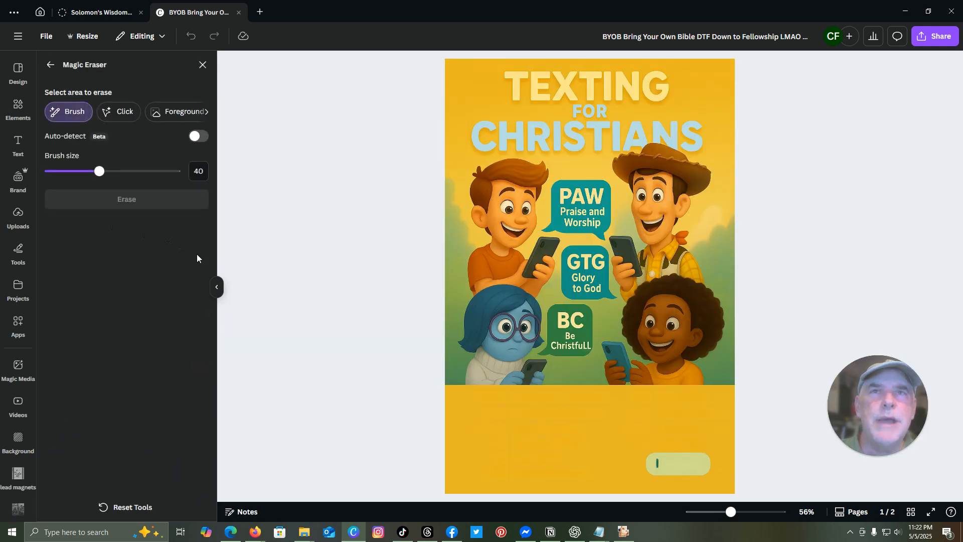
mouse_move(647, 462)
mouse_down()
mouse_move(672, 462)
mouse_move(662, 466)
mouse_up()
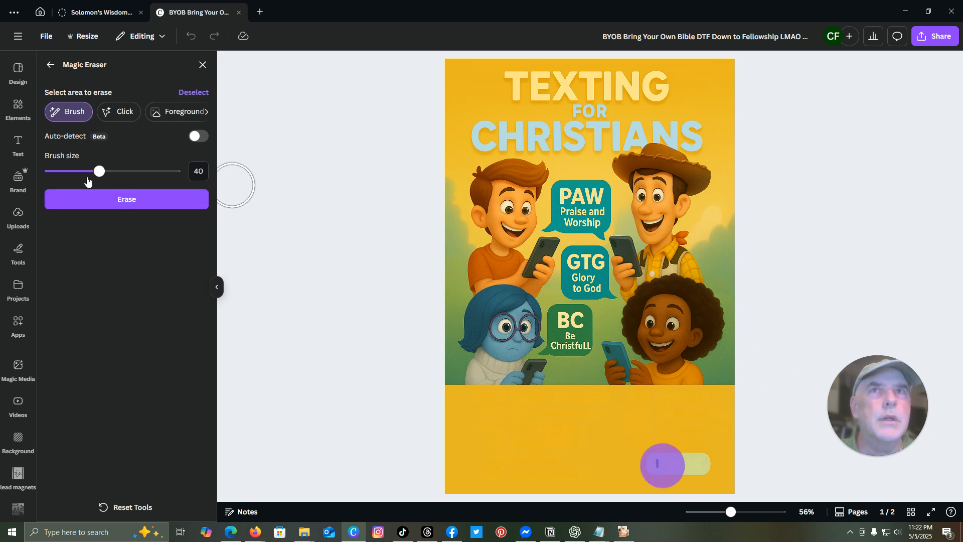
drag(99, 179, 76, 179)
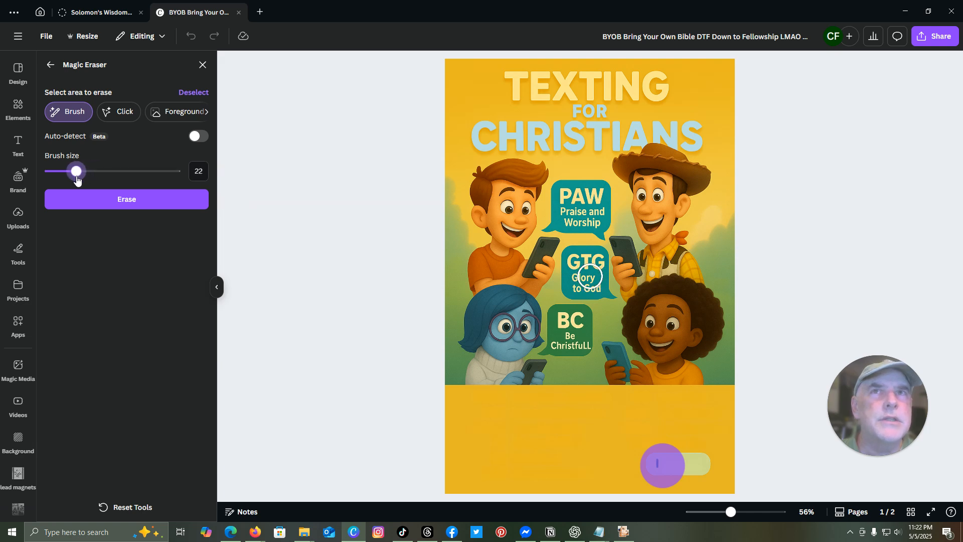
click(710, 467)
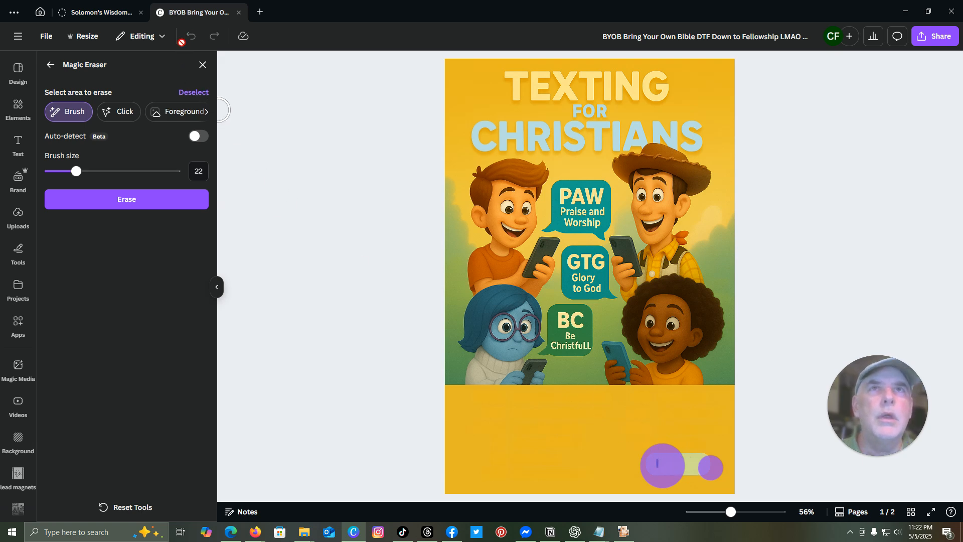
click(203, 64)
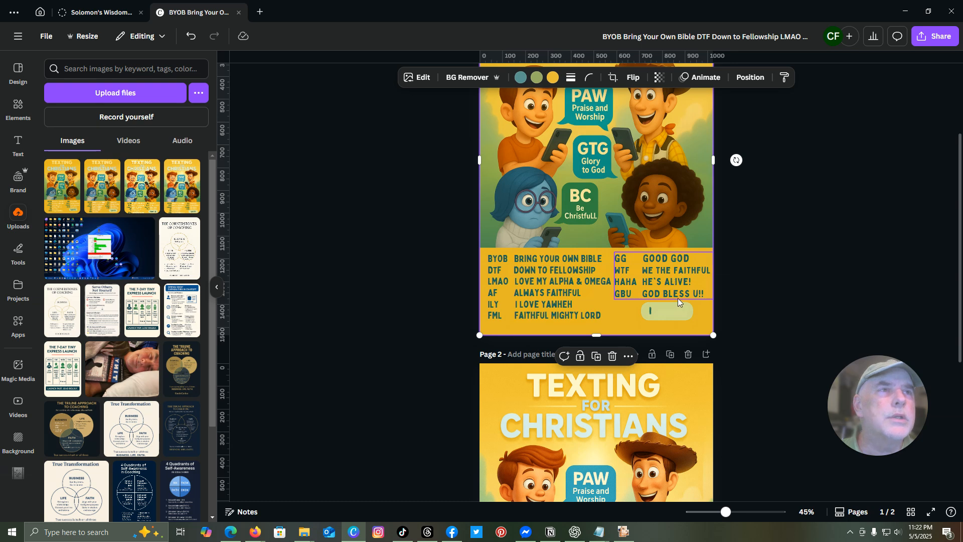
Erase the stray letter mark from the speech bubble below page 1's right list with the Magic Eraser brush at size 22
scroll(678, 301, up, 2)
scroll(676, 312, up, 2)
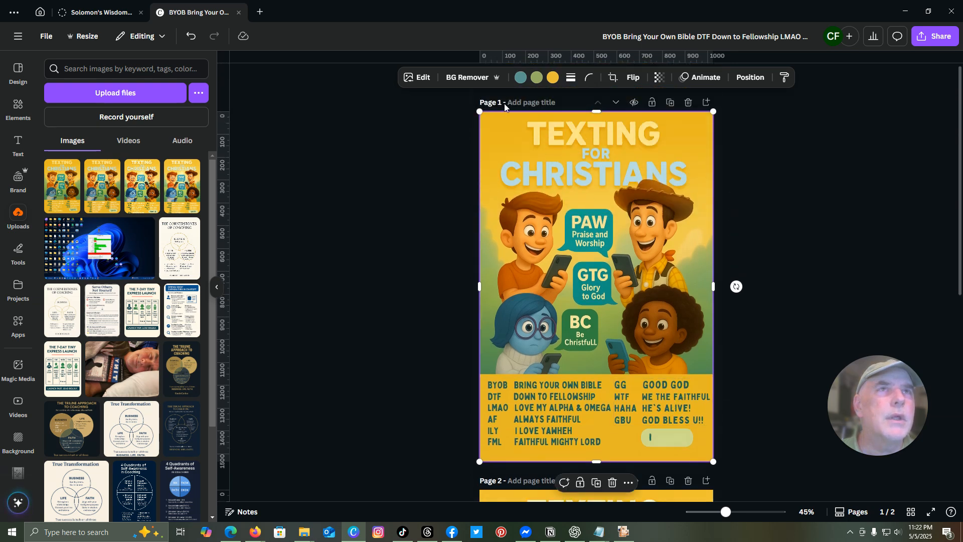
click(423, 79)
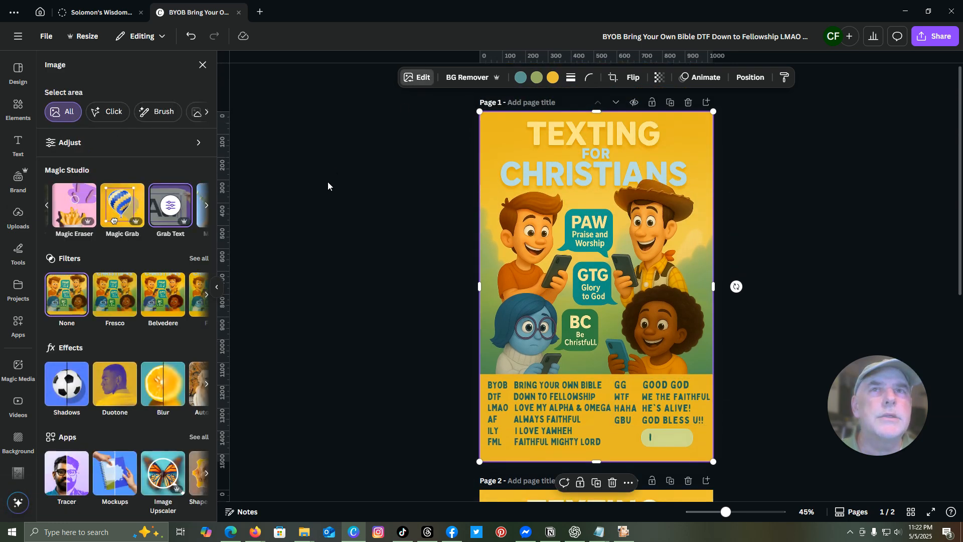
click(81, 213)
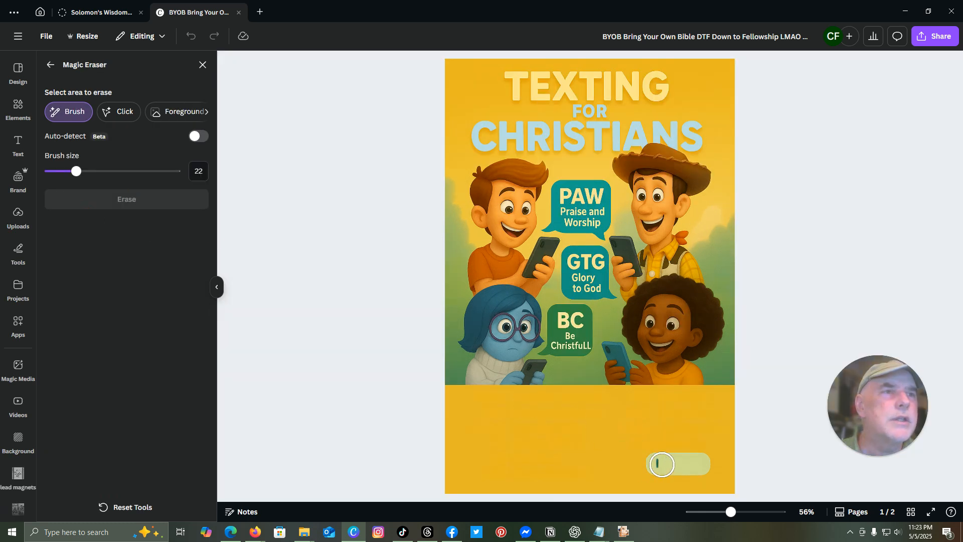
click(659, 463)
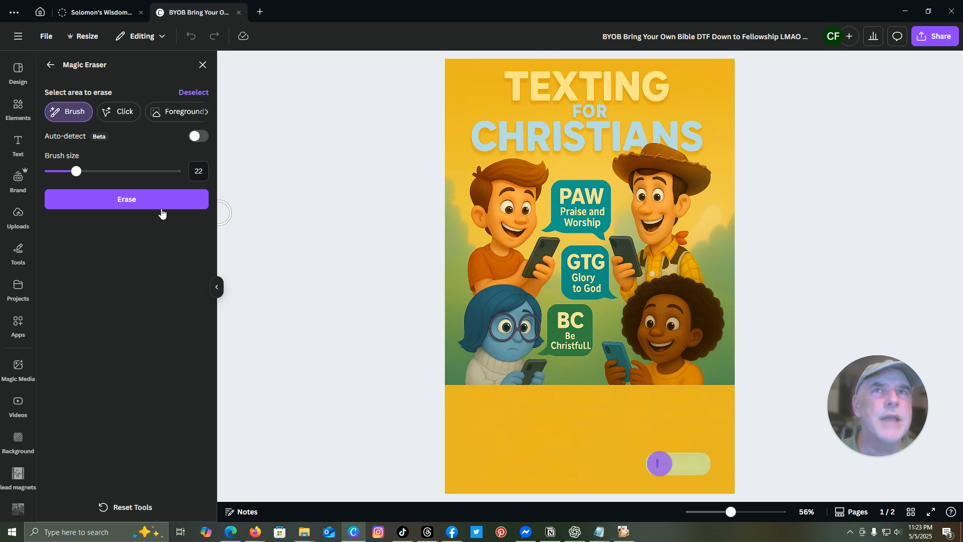
click(137, 200)
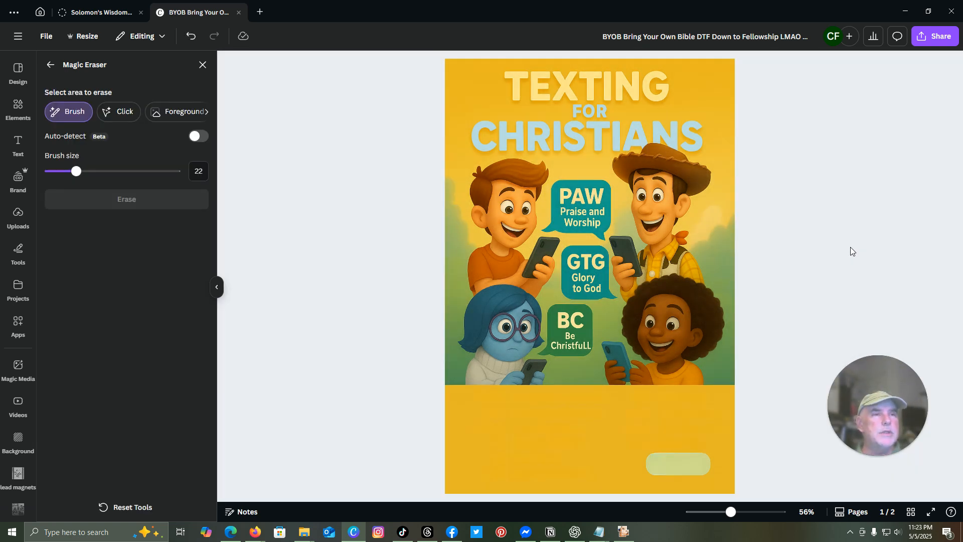
click(50, 65)
Extract the "I got it!" bubble text from page 2's poster image as editable text with Grab Text
scroll(742, 323, down, 7)
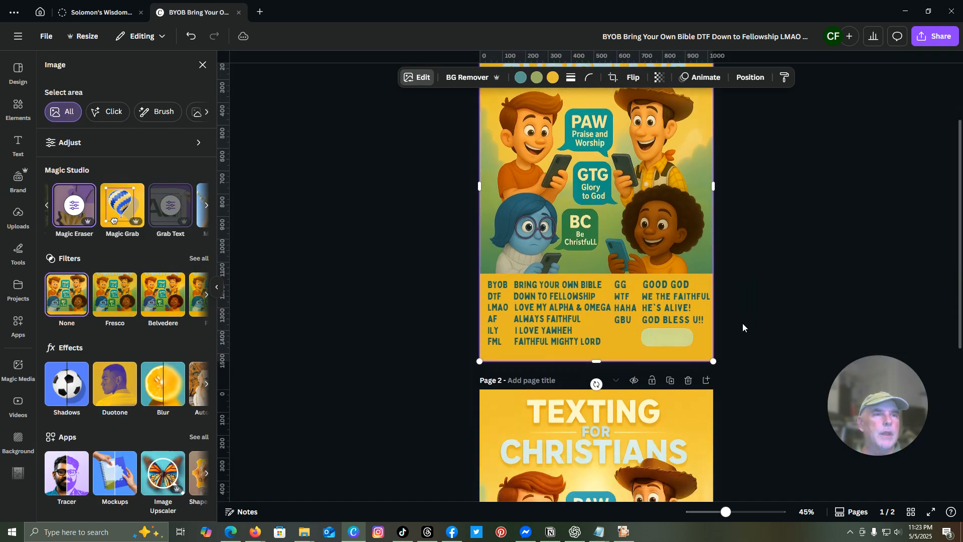
scroll(742, 327, down, 2)
click(685, 459)
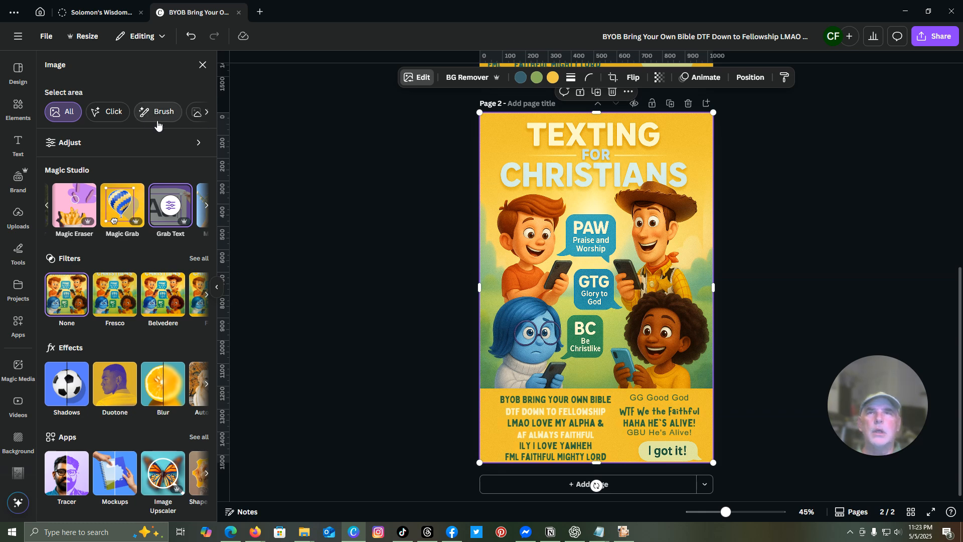
click(174, 213)
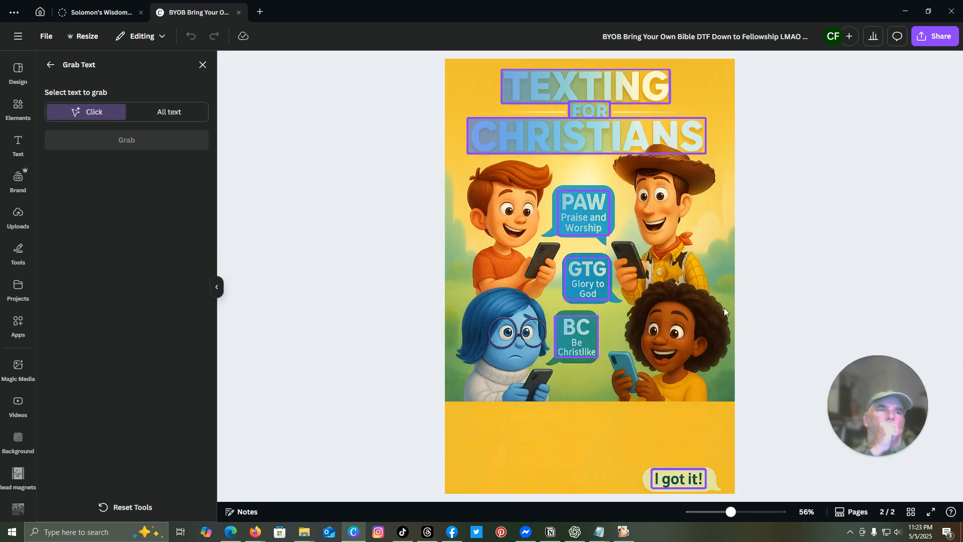
click(689, 479)
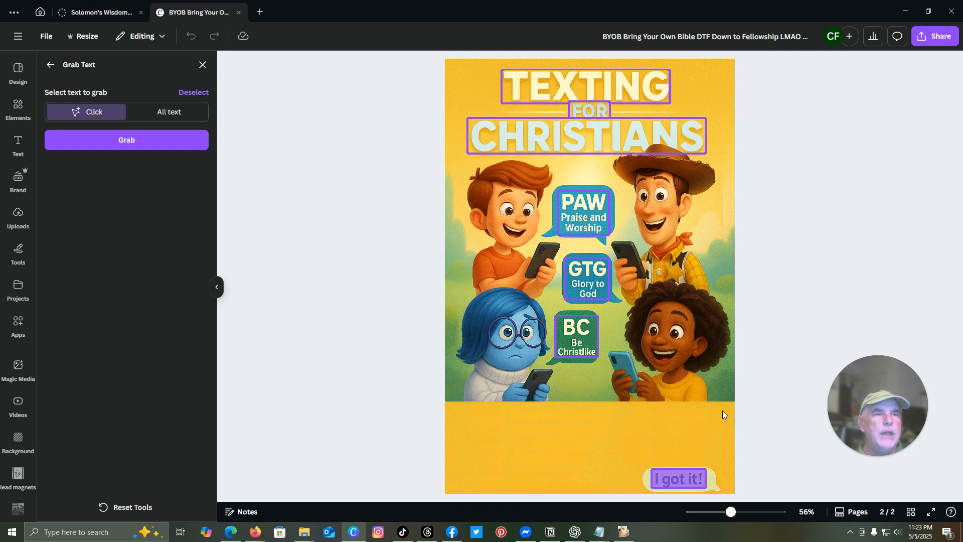
click(181, 143)
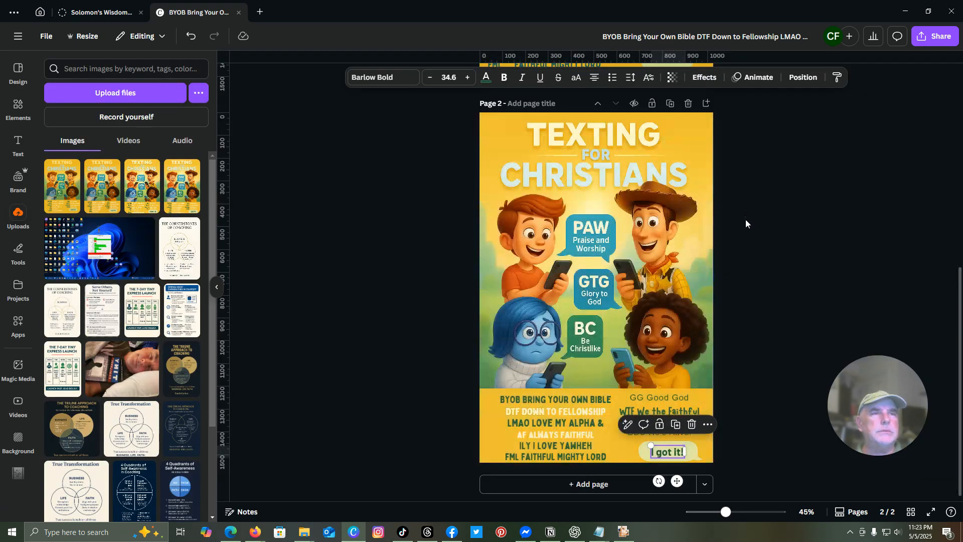
Copy the "I got it!" text from page 2 and paste it onto page 1
double_click(675, 450)
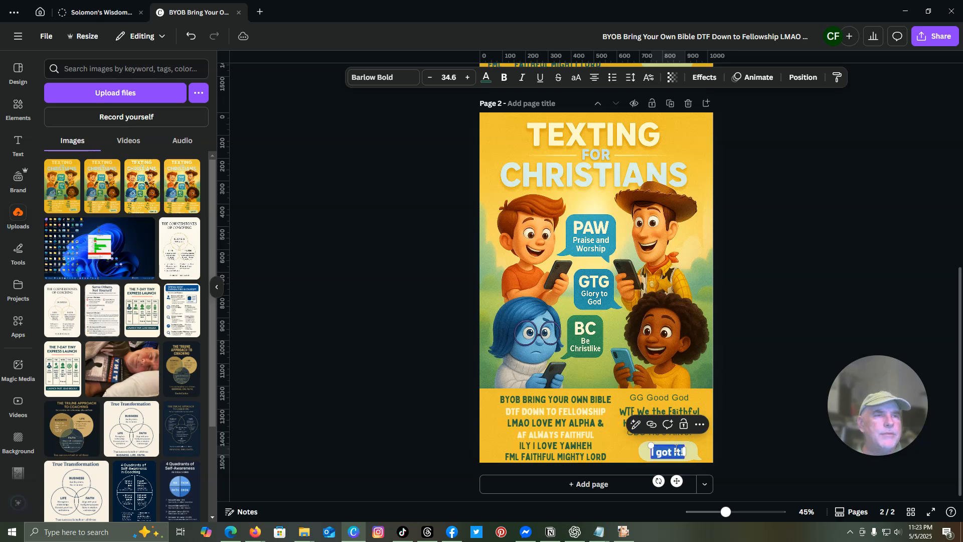
right_click(675, 450)
click(688, 394)
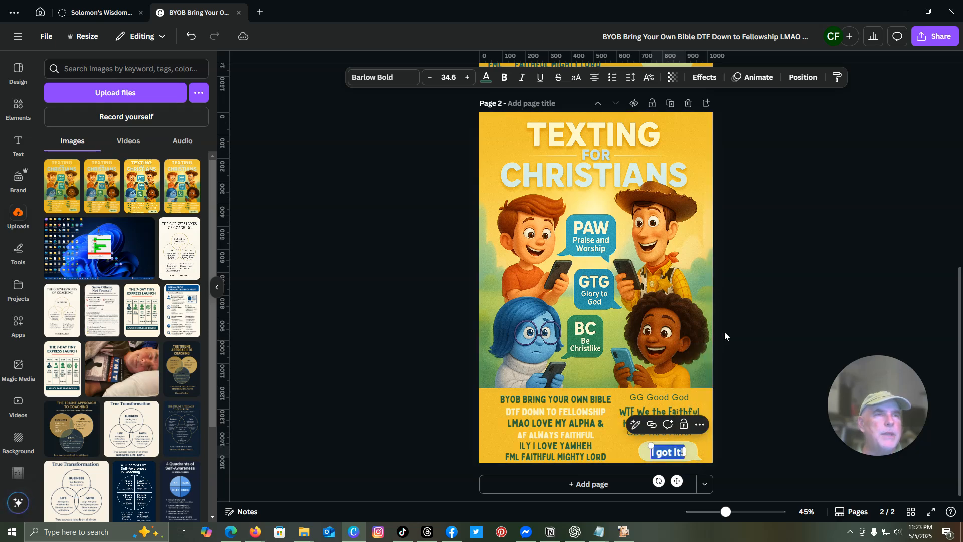
click(742, 297)
scroll(741, 289, up, 4)
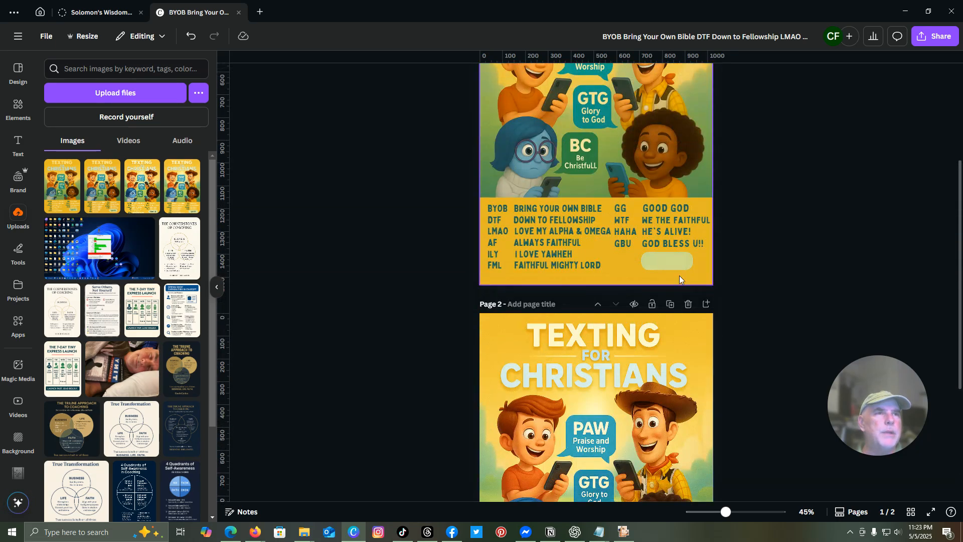
right_click(665, 264)
click(685, 261)
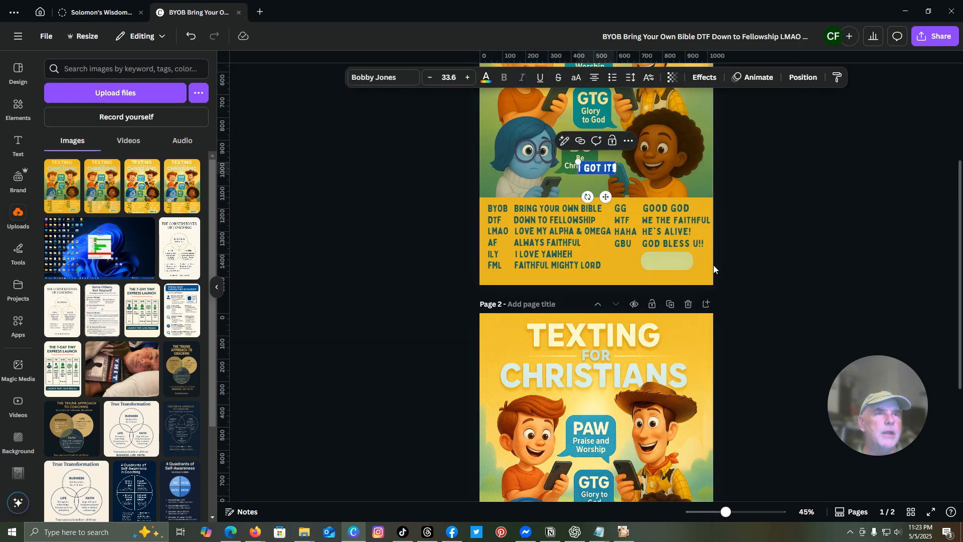
Move the pasted I GOT IT! text into the empty speech bubble below page 1's right list and deselect it
drag(605, 197, 678, 292)
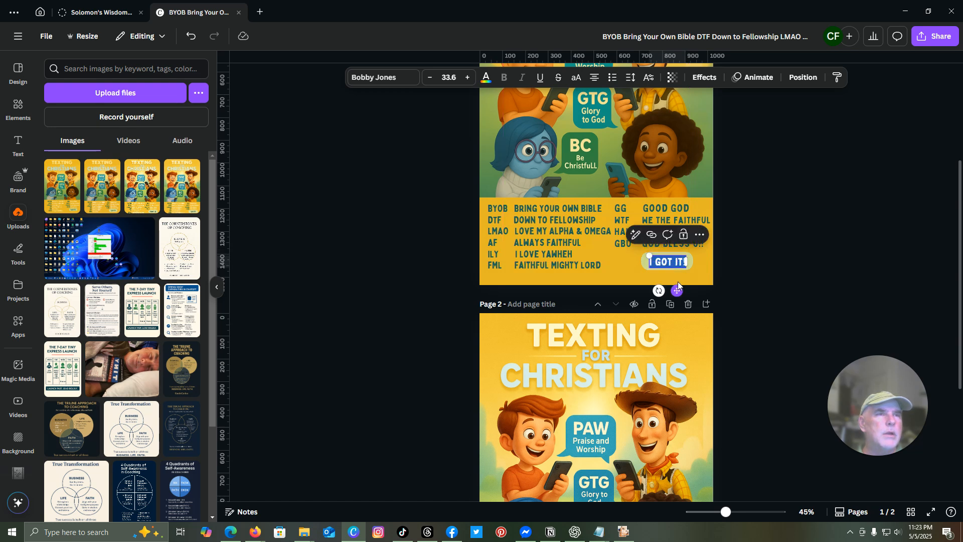
click(699, 264)
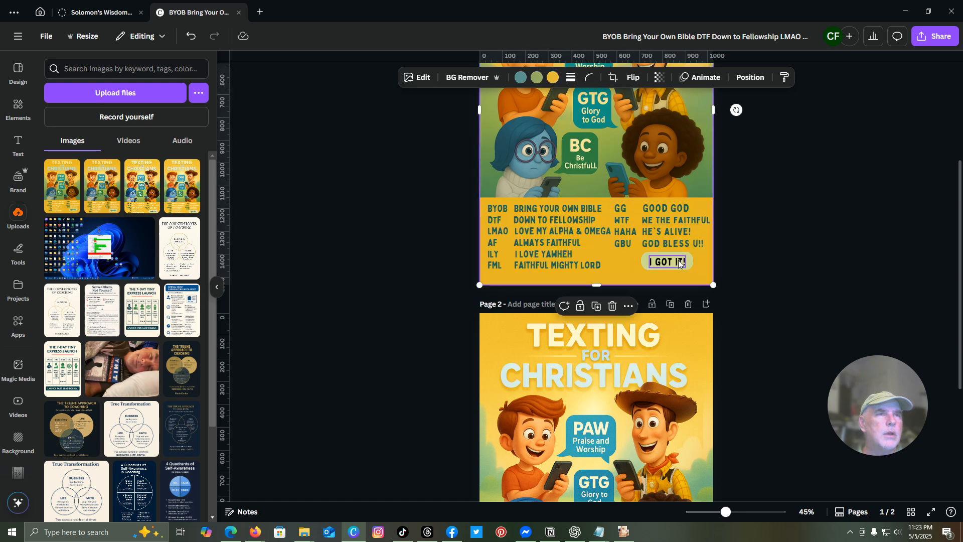
scroll(720, 310, down, 5)
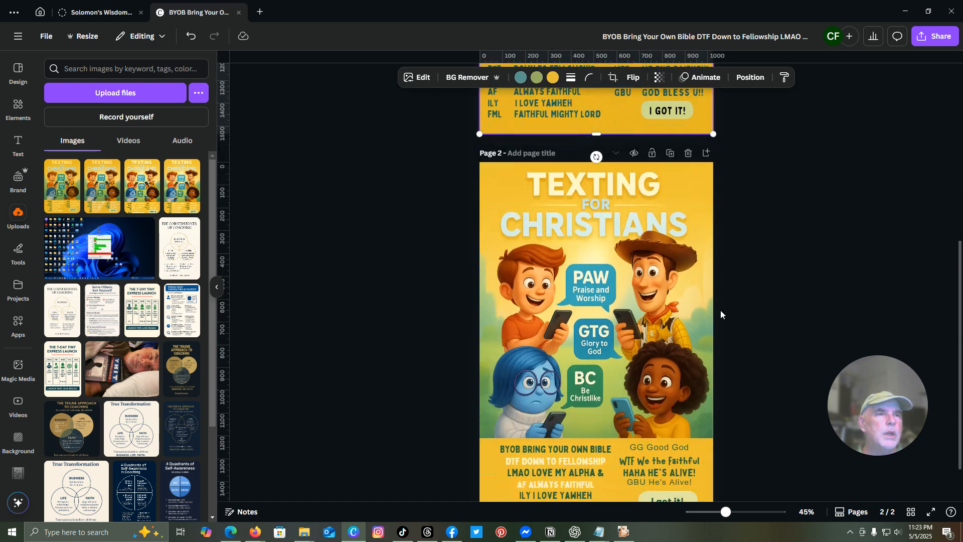
scroll(703, 315, up, 5)
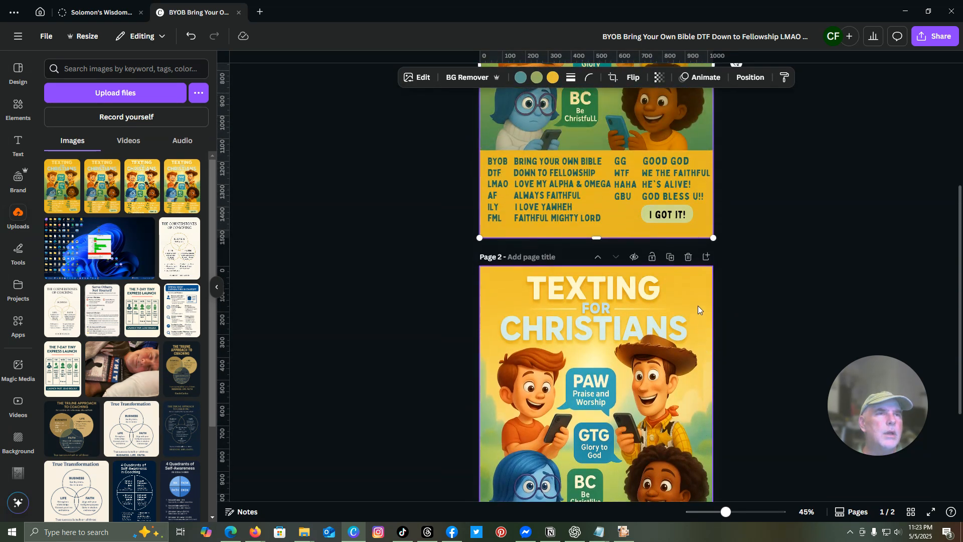
click(747, 251)
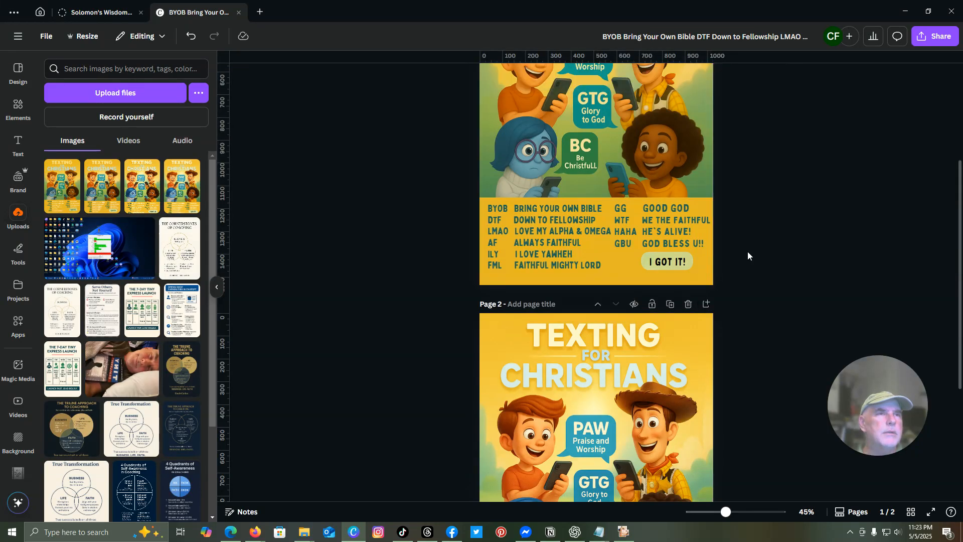
Check the finished page 1 poster and save the design
scroll(747, 249, up, 3)
scroll(747, 252, up, 2)
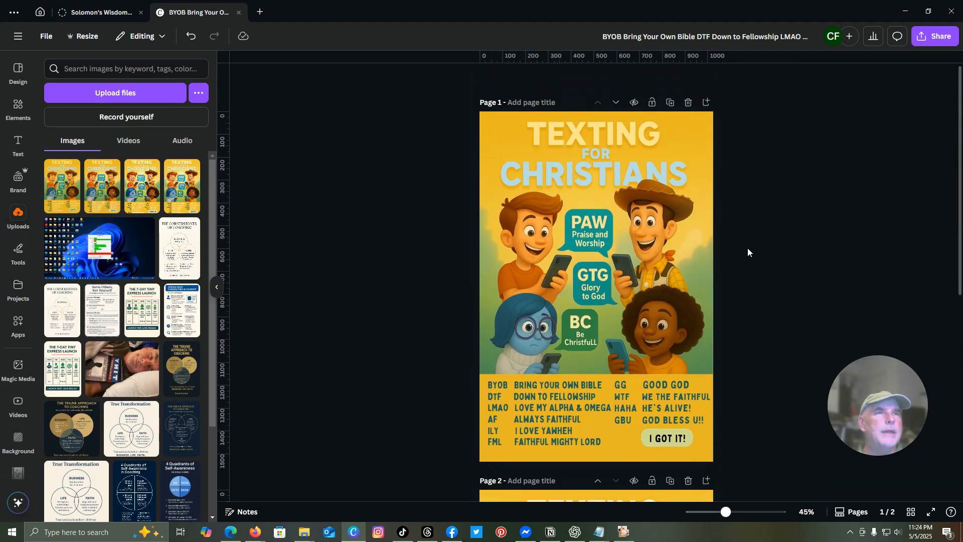
scroll(744, 247, down, 3)
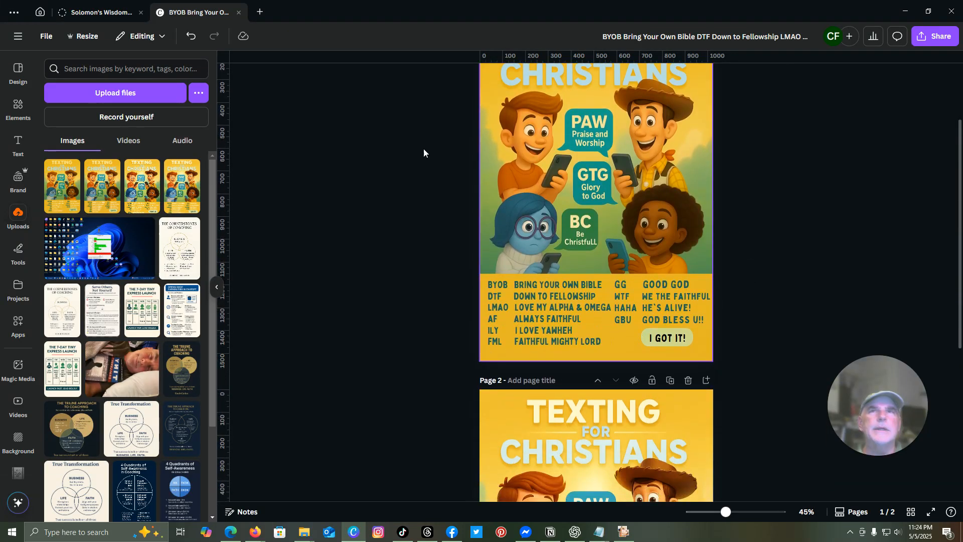
click(45, 36)
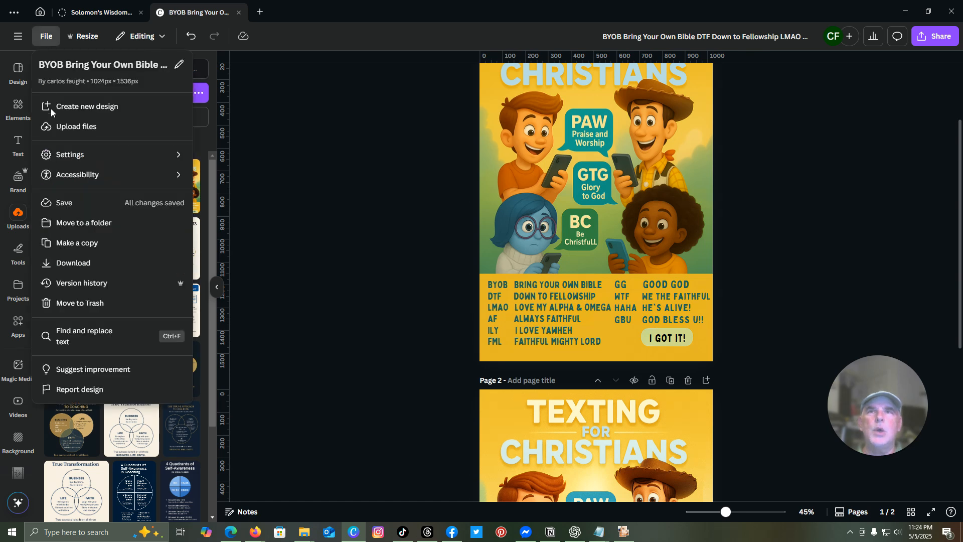
click(65, 201)
Set up a PNG download of the design that includes only Page 1
scroll(783, 180, down, 5)
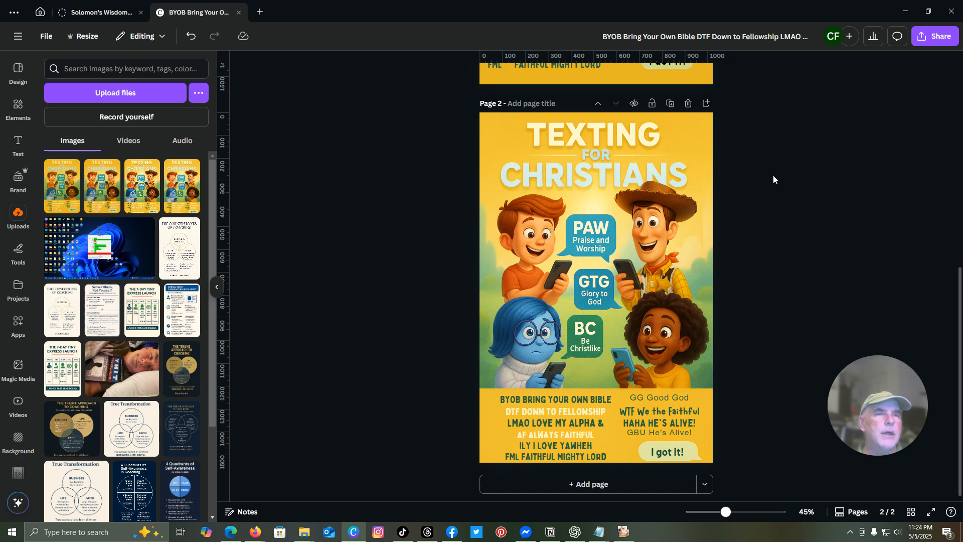
scroll(774, 177, up, 7)
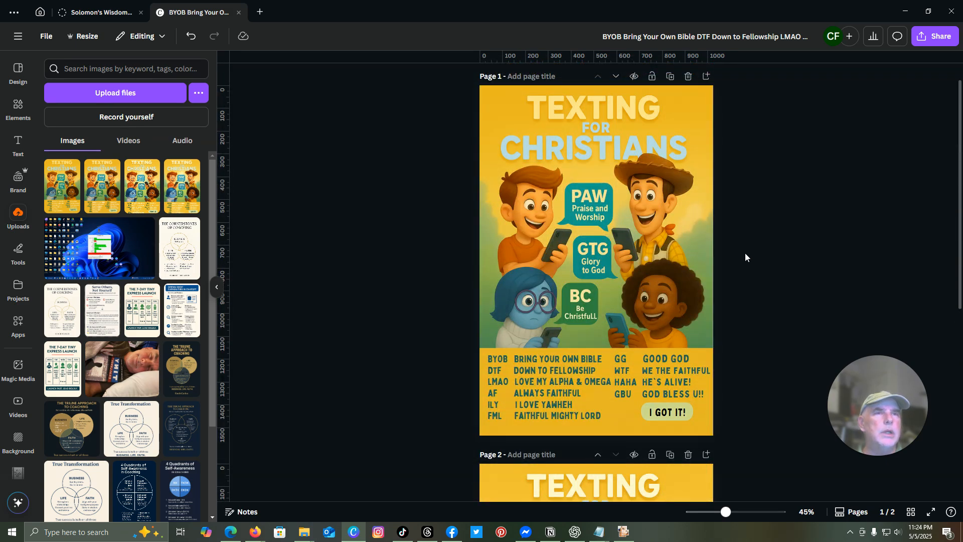
click(912, 43)
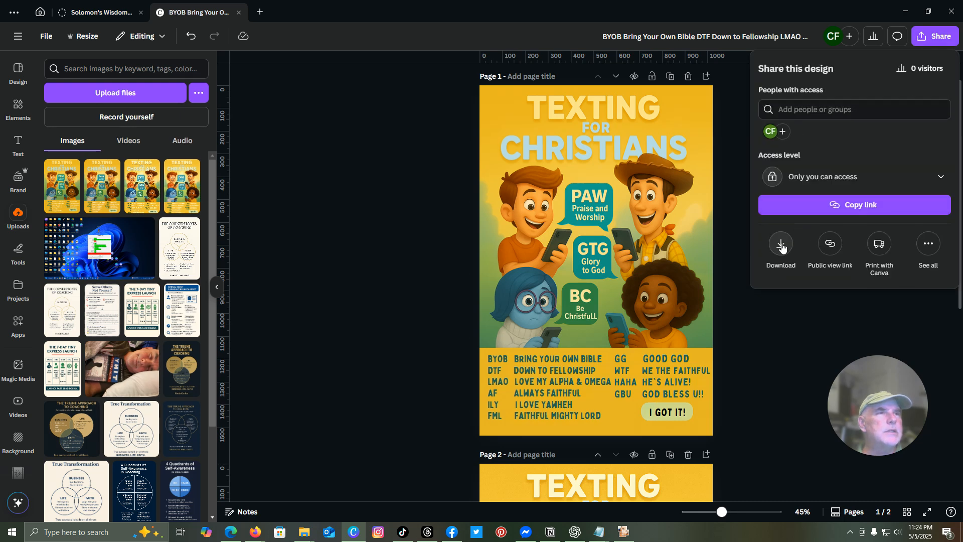
click(783, 248)
click(838, 249)
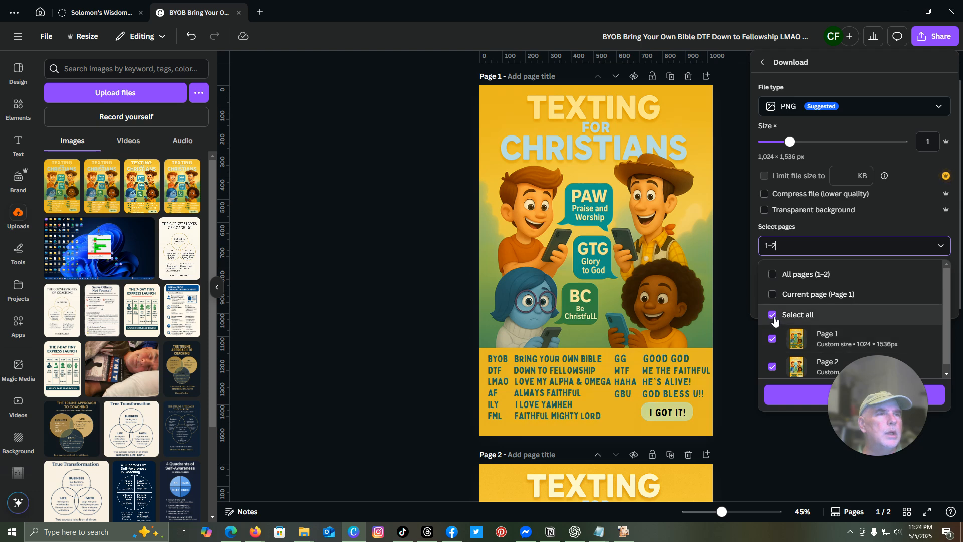
click(773, 315)
click(773, 339)
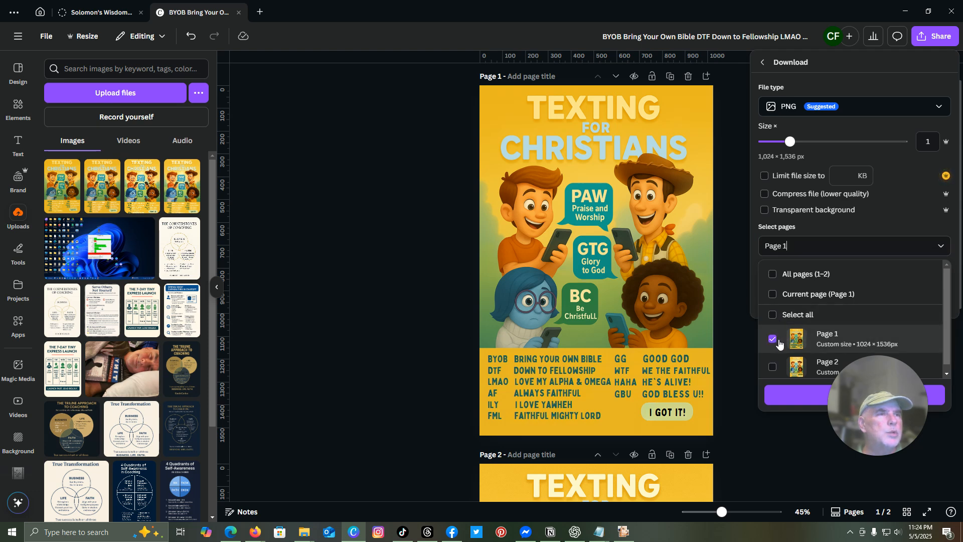
click(803, 396)
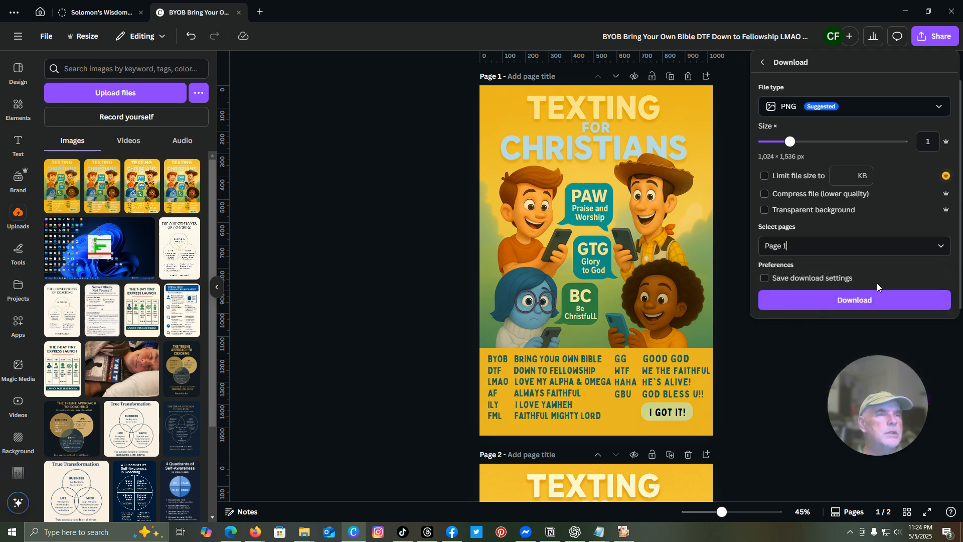
Download the poster and save it in the Downloads folder under the file name CHRISTIAN TEXTS
click(856, 300)
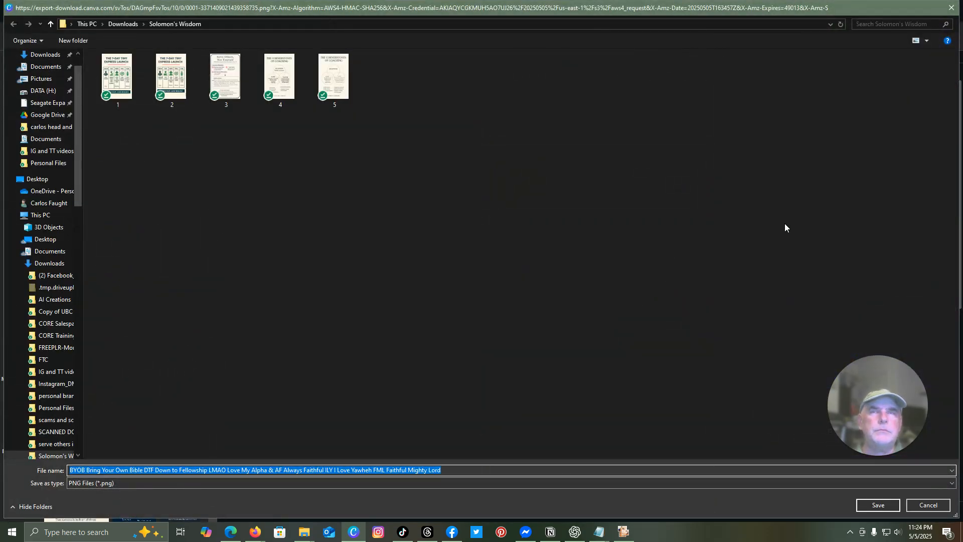
click(50, 24)
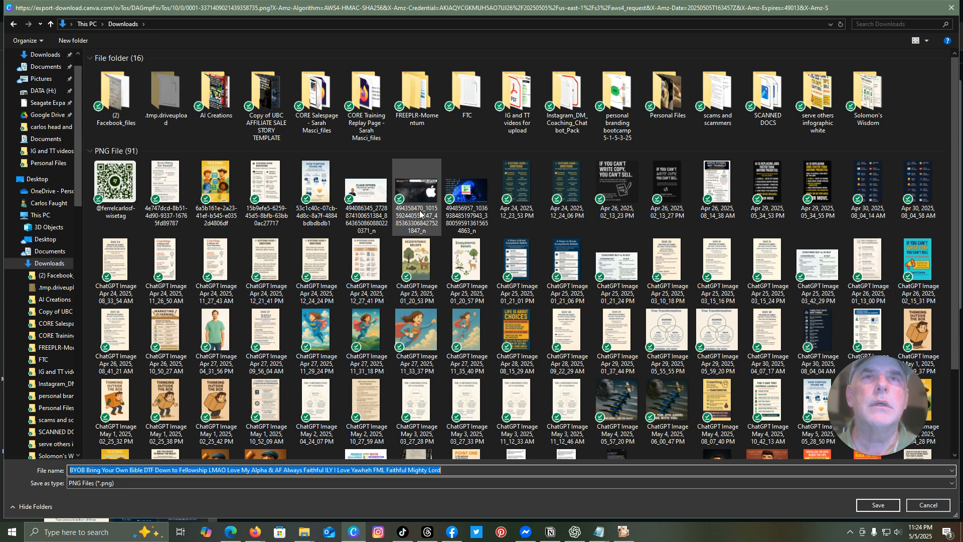
scroll(409, 215, down, 3)
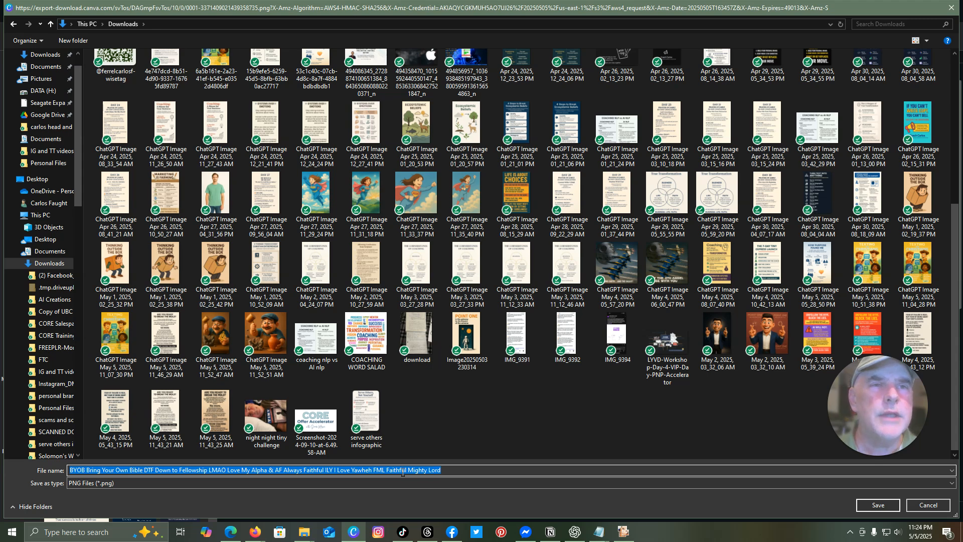
drag(441, 469, 69, 472)
key(BackSpace)
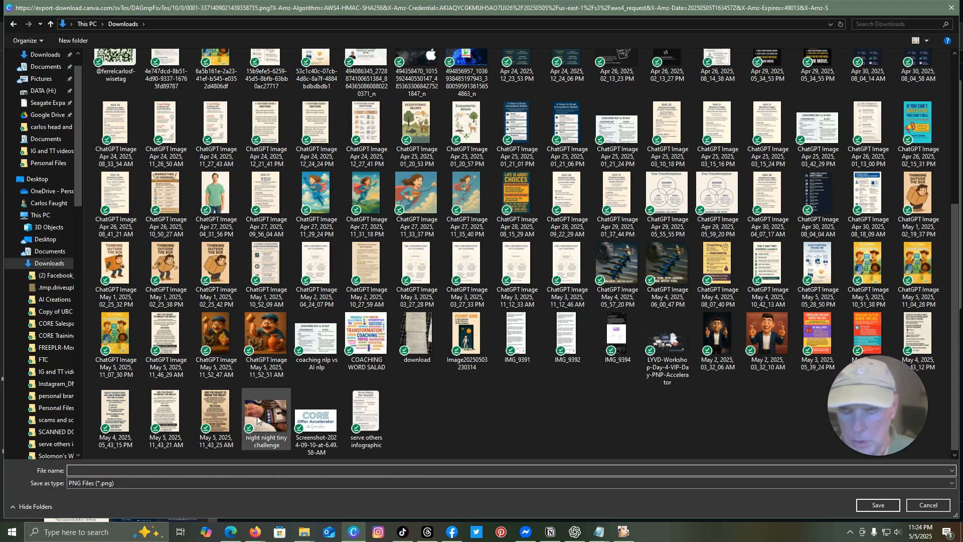
text(CHRISTI)
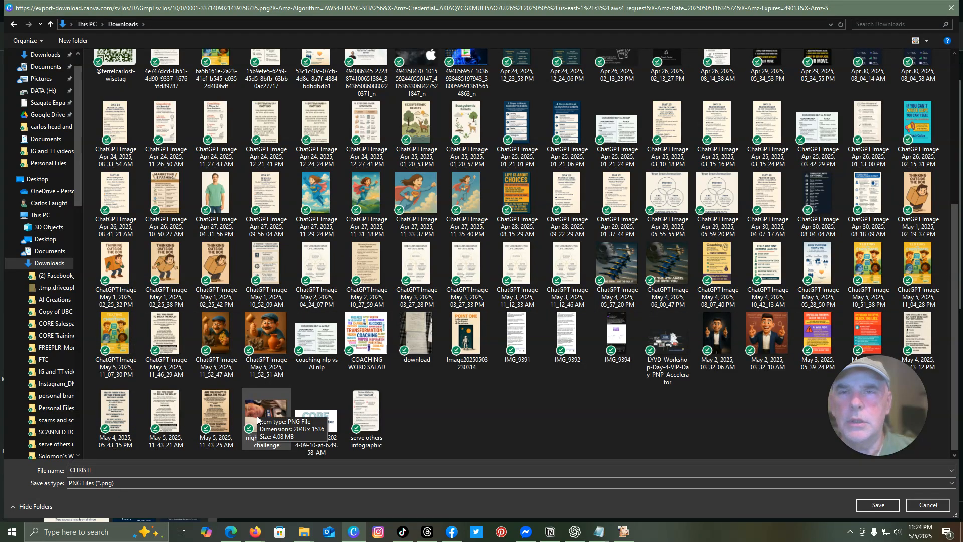
text(AN TEXTS)
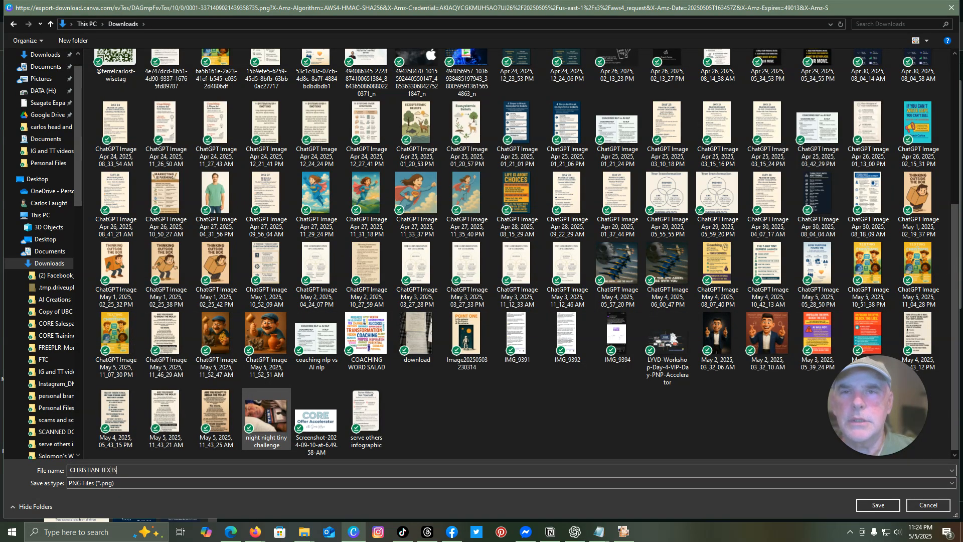
click(877, 505)
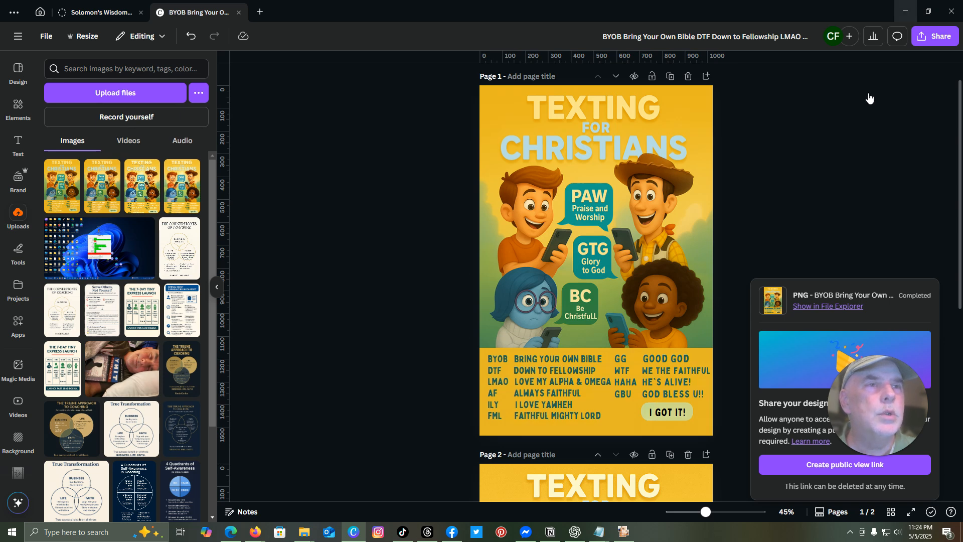
Switch to File Explorer and open CHRISTIAN TEXTS.png from the Downloads folder in a maximized image viewer
mouse_move(304, 532)
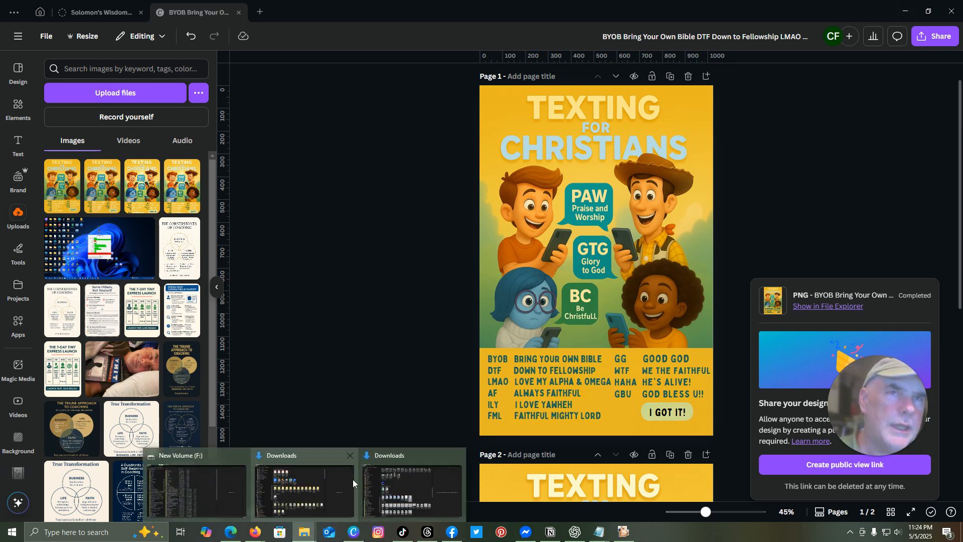
click(393, 456)
scroll(443, 373, down, 15)
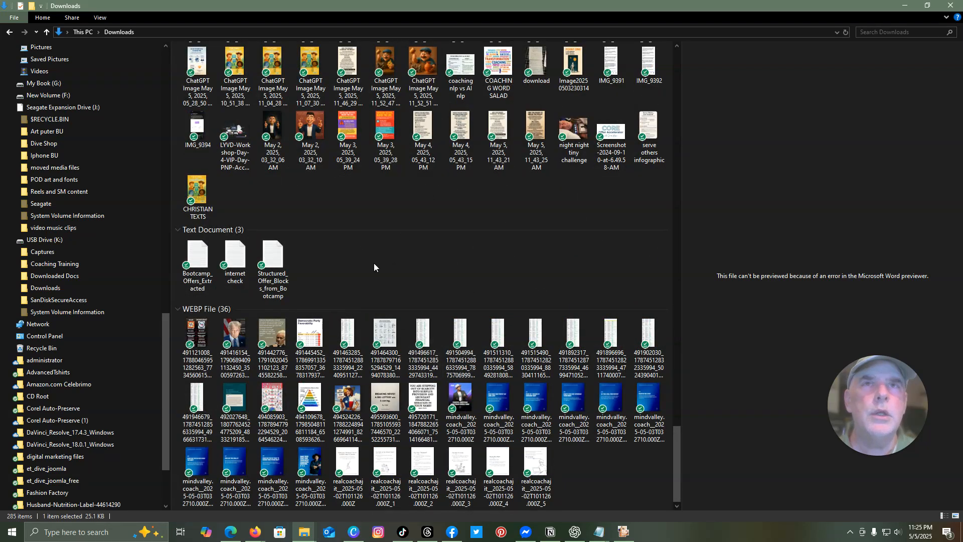
click(199, 200)
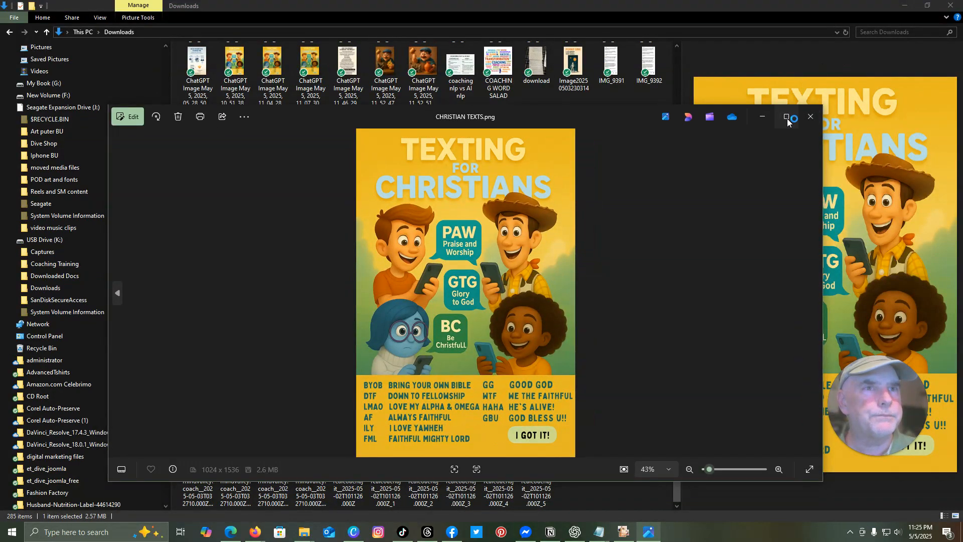
click(787, 118)
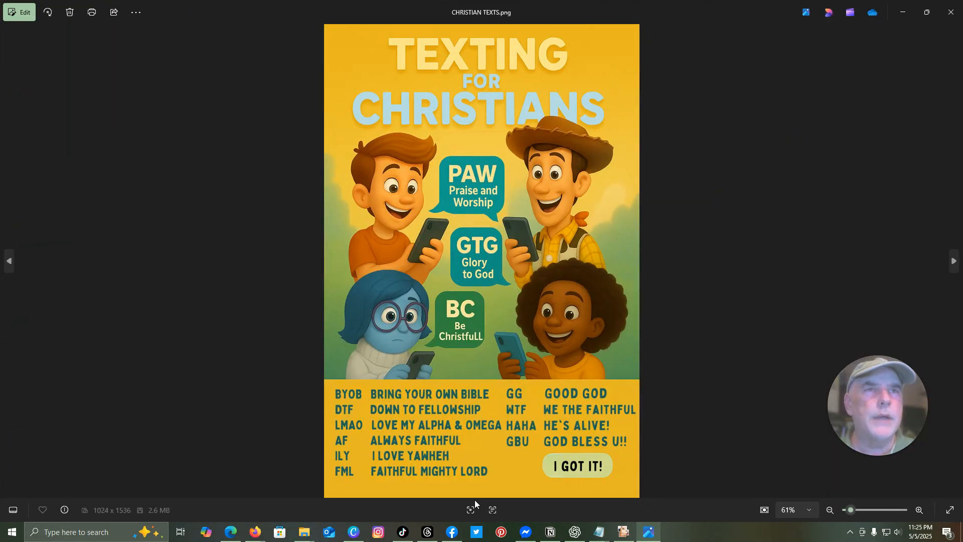